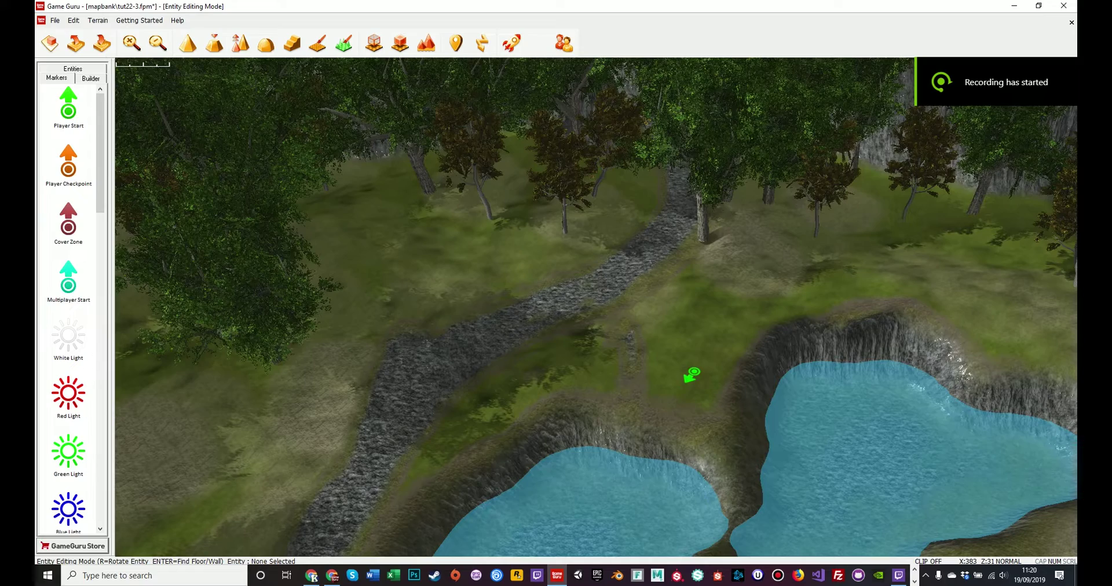
Delete the iron gate bars blocking the stone entrance arch at the end of the forest path.
key("w")
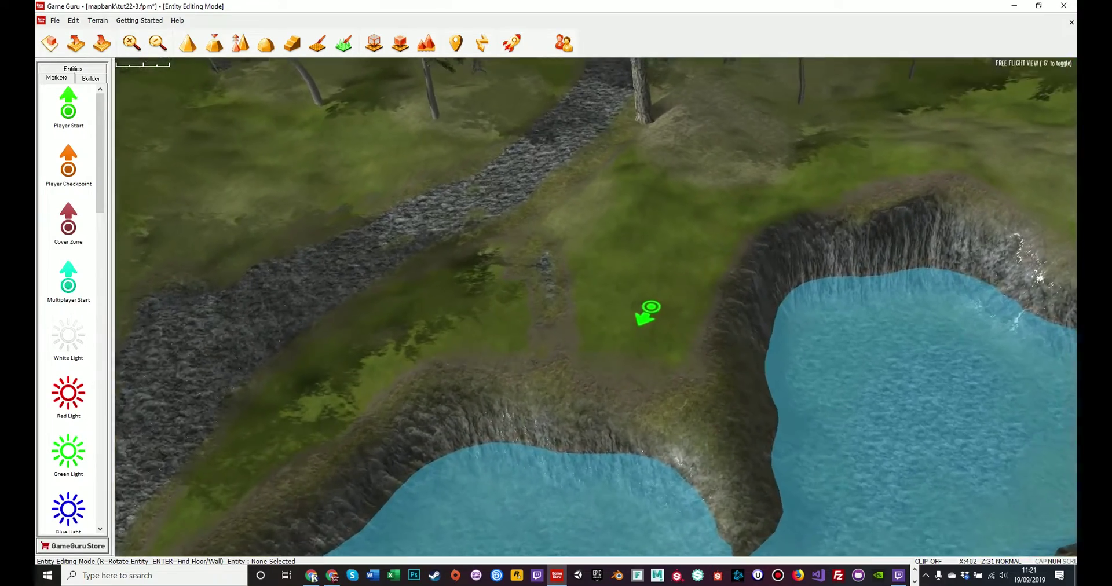
key("s")
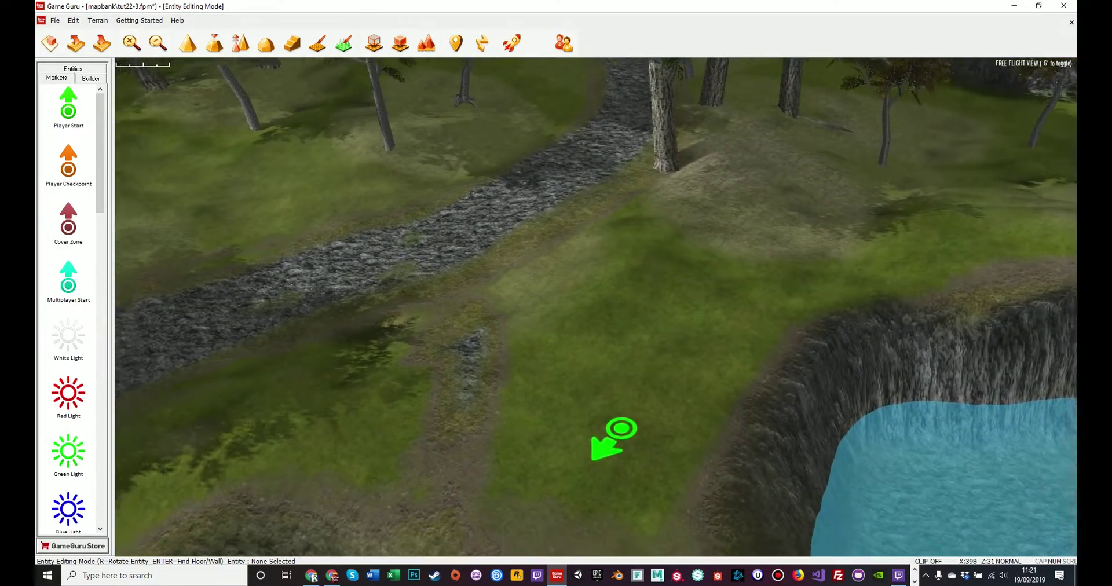
key("a")
key("w")
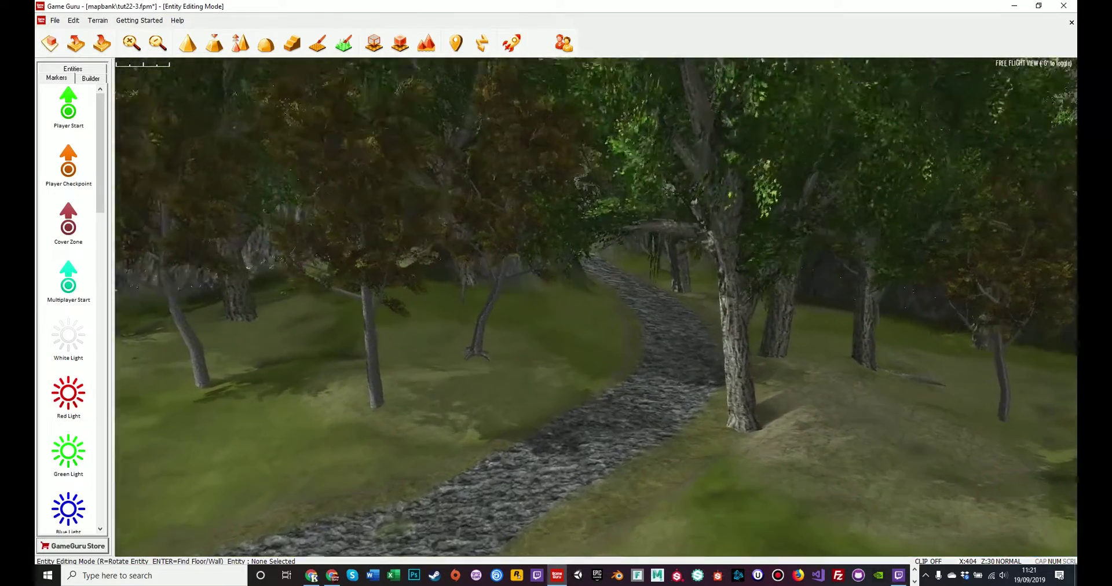
key("w")
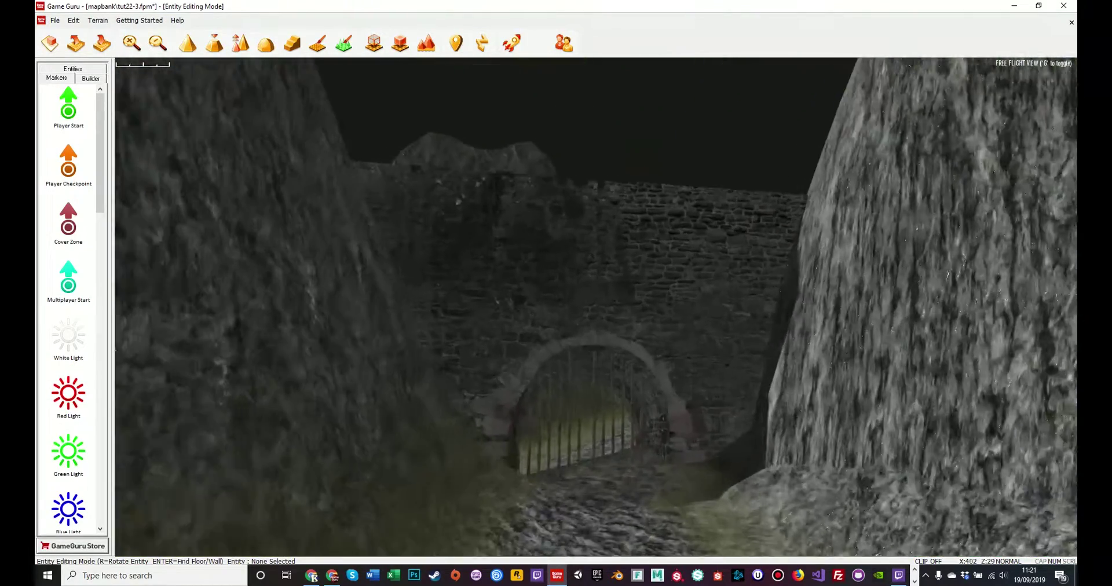
key("w")
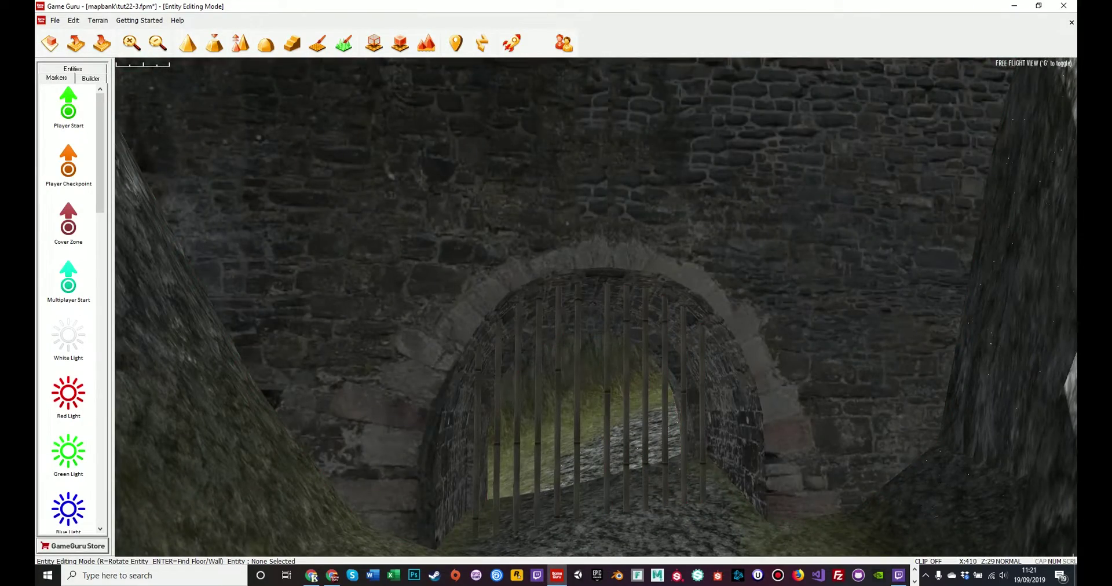
key("w")
key("s")
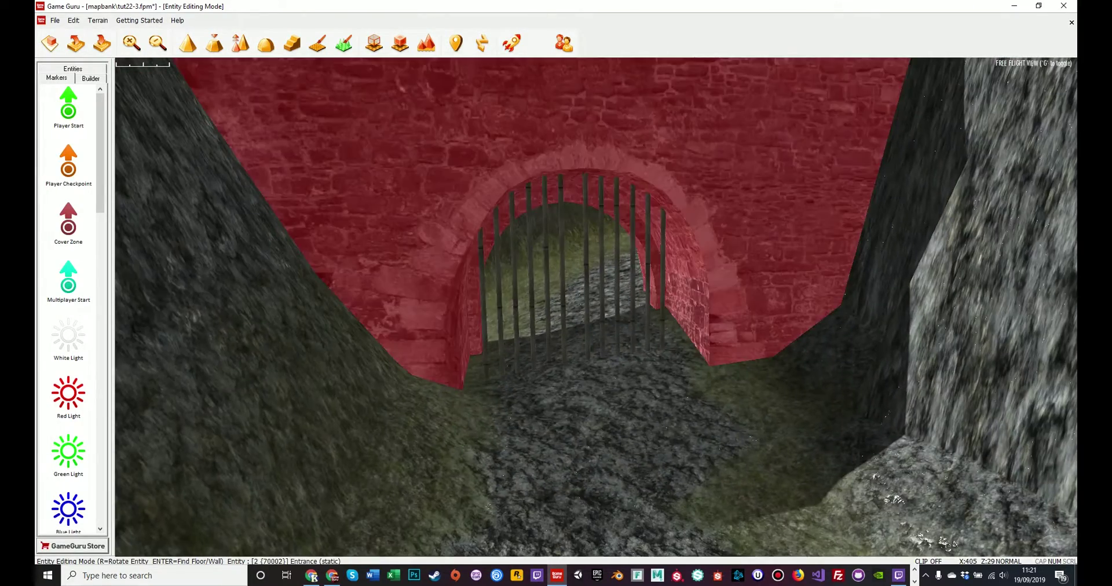
key("s")
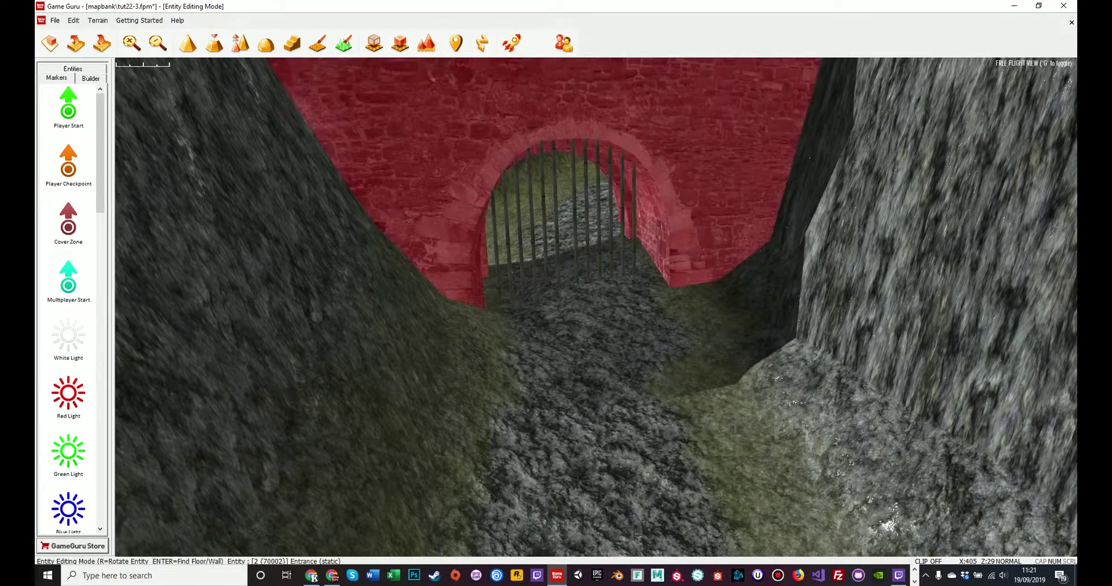
right_click_drag(597, 307, 594, 260)
key("w")
left_click(614, 342)
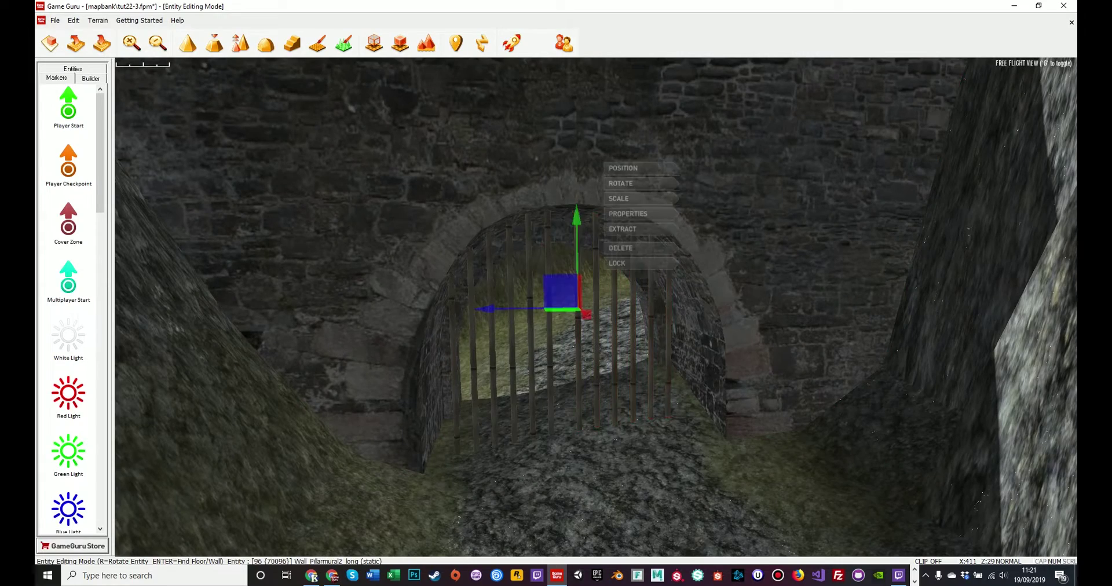
key("Delete")
Place a Win Zone marker on the path in front of the entrance arch.
key("w")
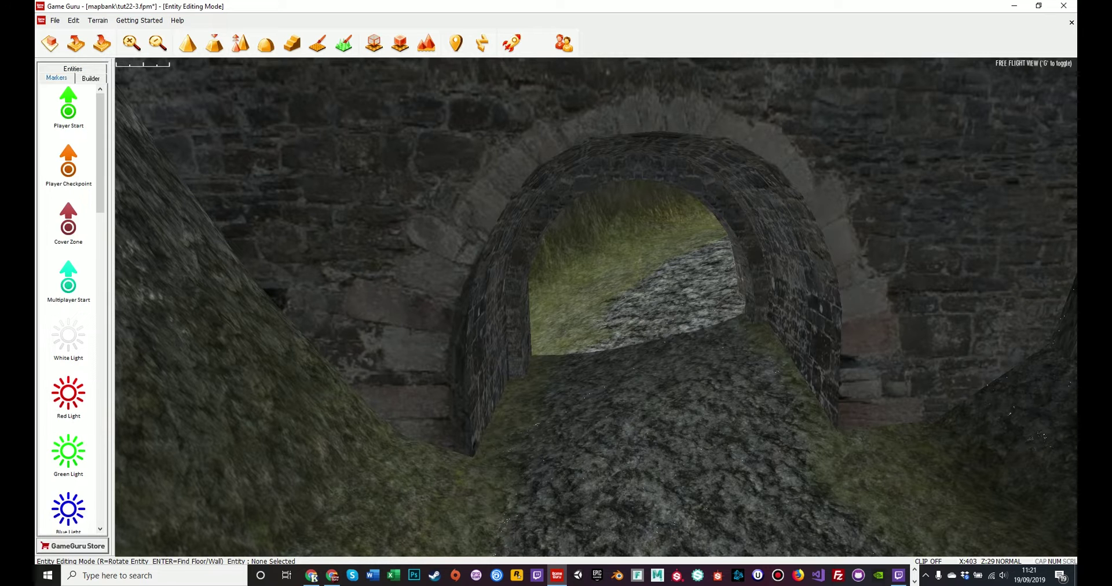
scroll(69, 307, "down", 5)
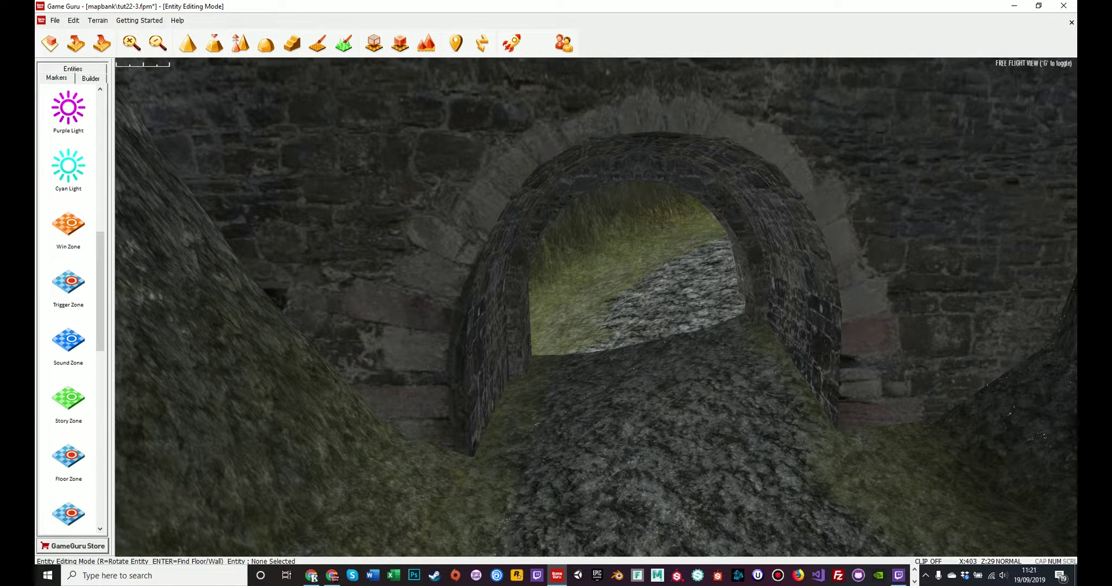
left_click(68, 227)
key("s")
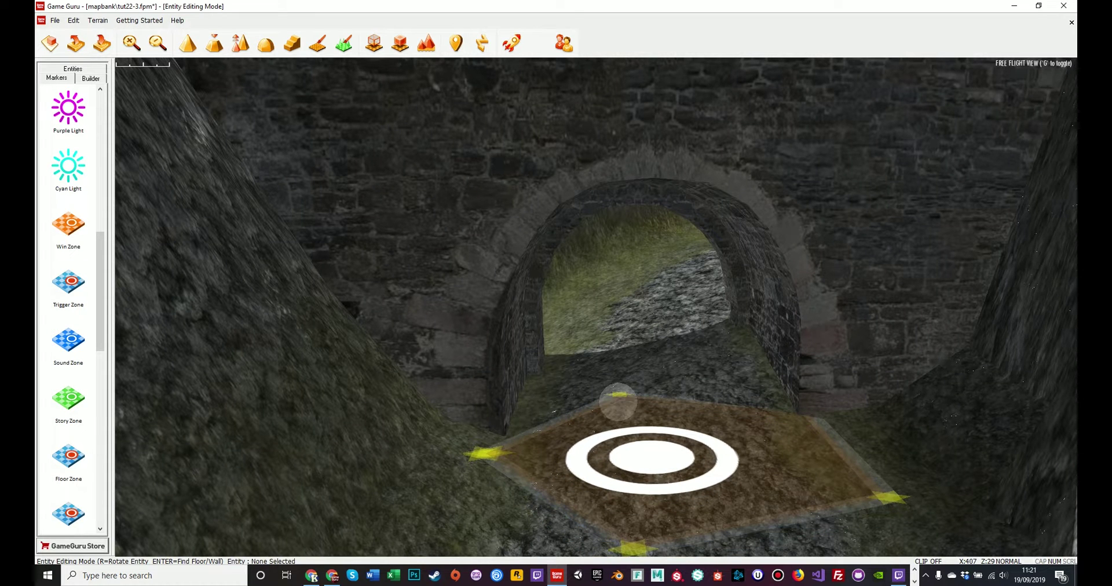
Move the Win Zone closer to the arch and stretch its far corners through the opening.
left_click_drag(617, 401, 545, 308)
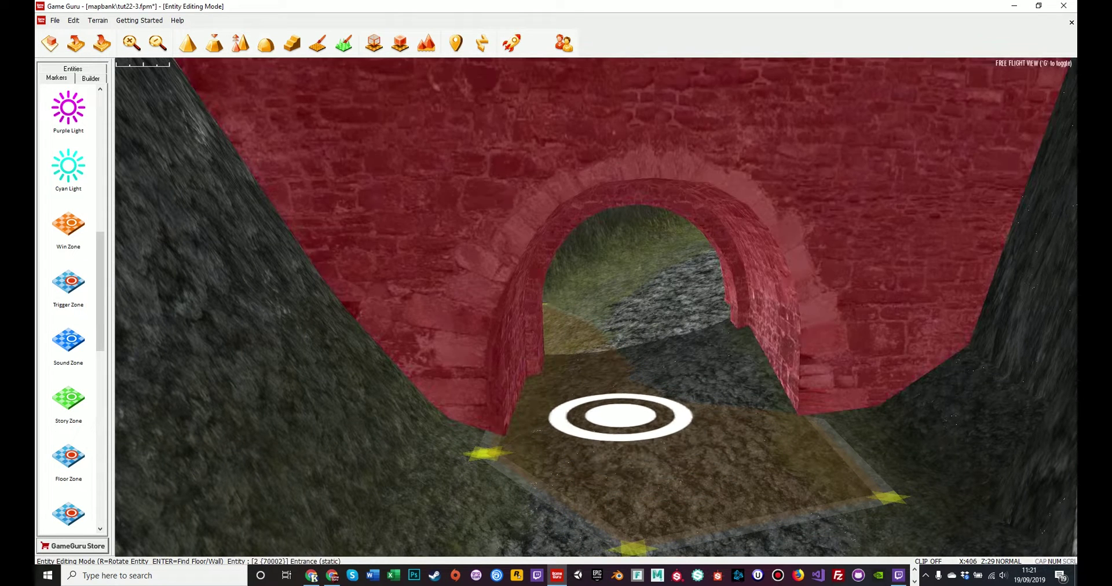
left_click(621, 417)
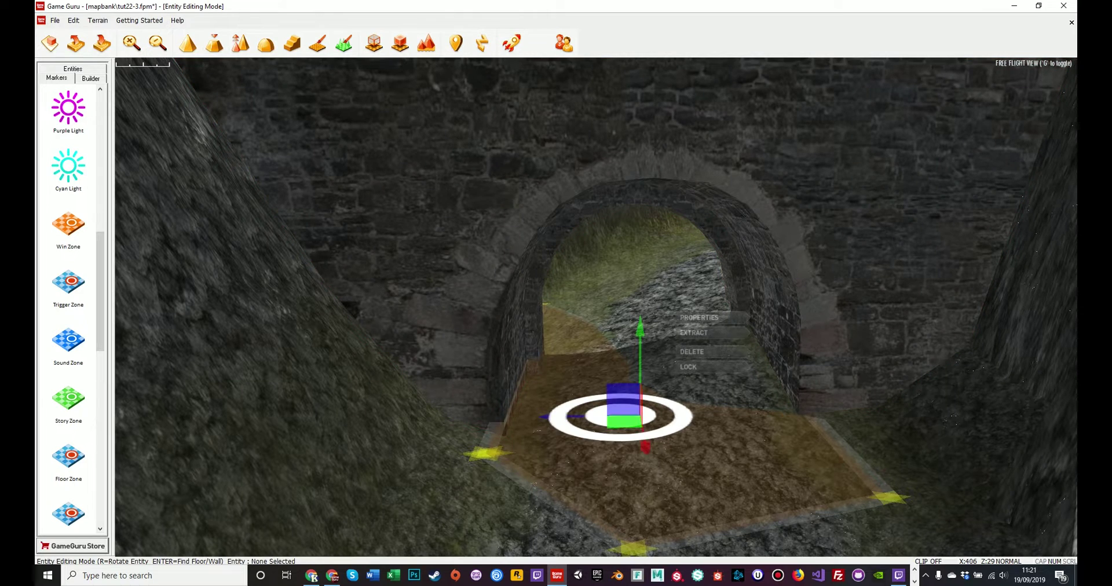
left_click_drag(623, 420, 584, 466)
left_click_drag(803, 452, 742, 273)
key("s")
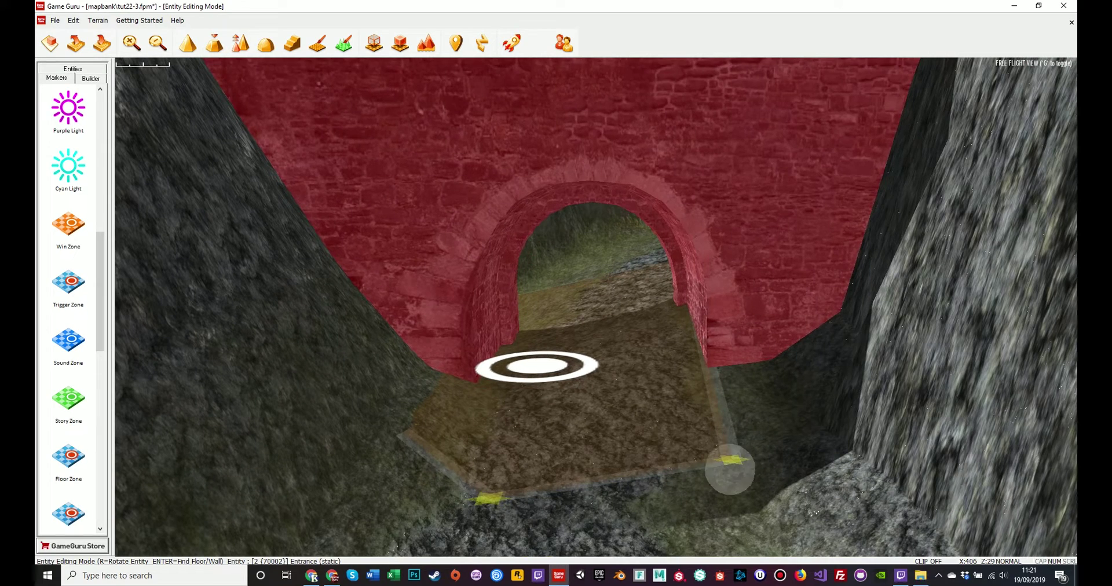
Try to grab the Win Zone's near corner point beside the arch.
left_click(731, 461)
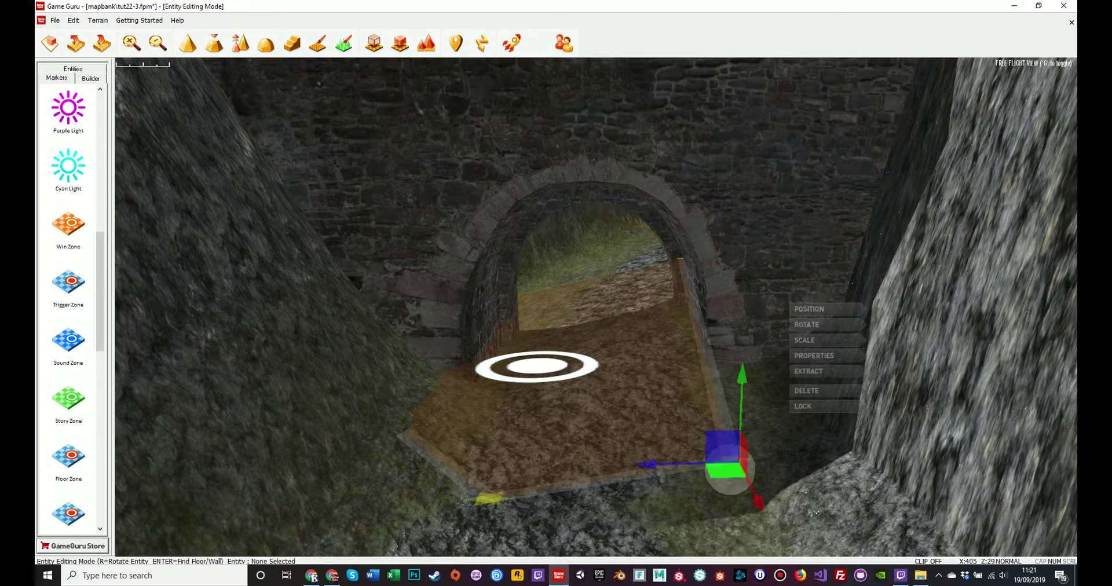
left_click(730, 469)
left_click(729, 469)
left_click(730, 470)
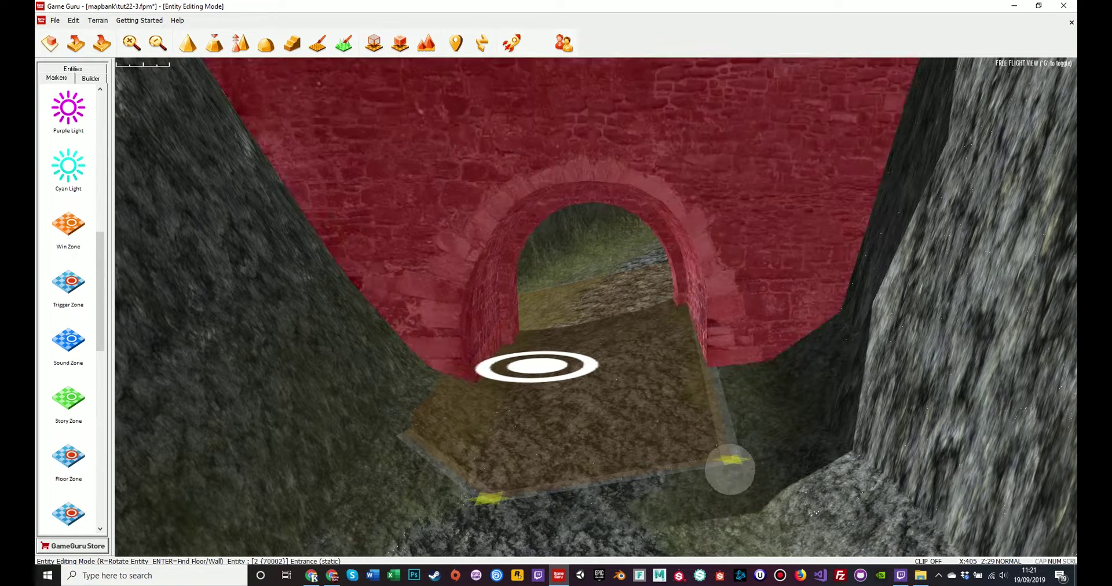
left_click(729, 470)
left_click(730, 469)
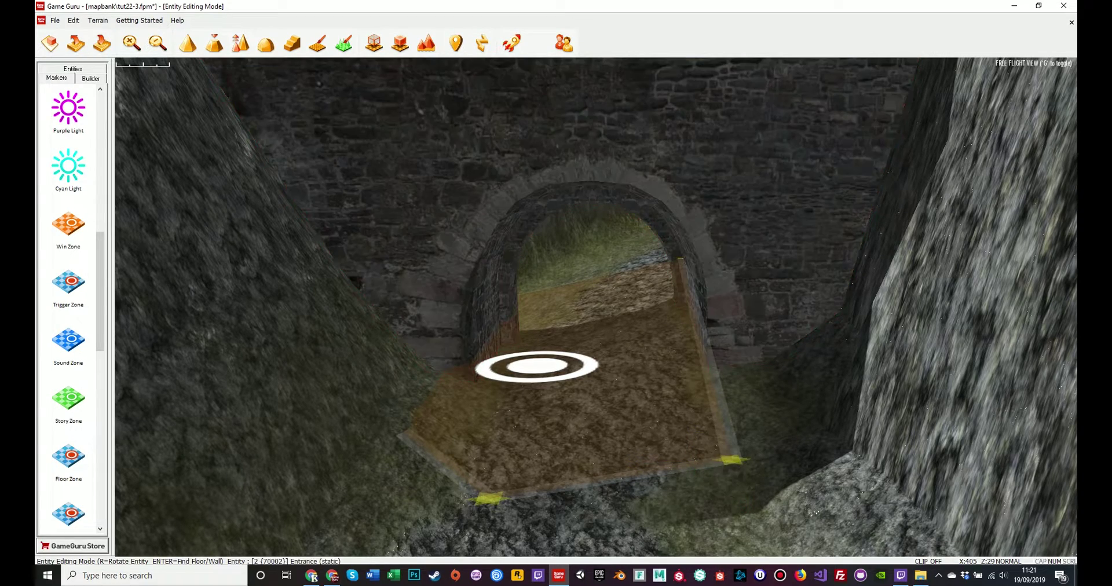
mouse_move(731, 466)
right_mouse_down()
mouse_move(753, 420)
mouse_move(718, 475)
right_mouse_up()
key("w")
key("s")
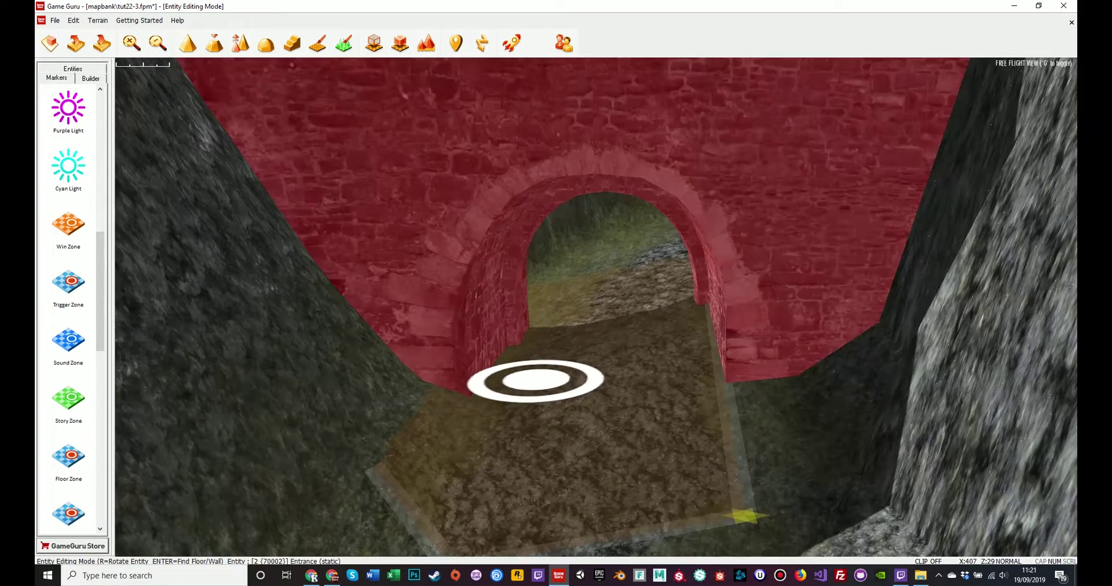
left_click(744, 513)
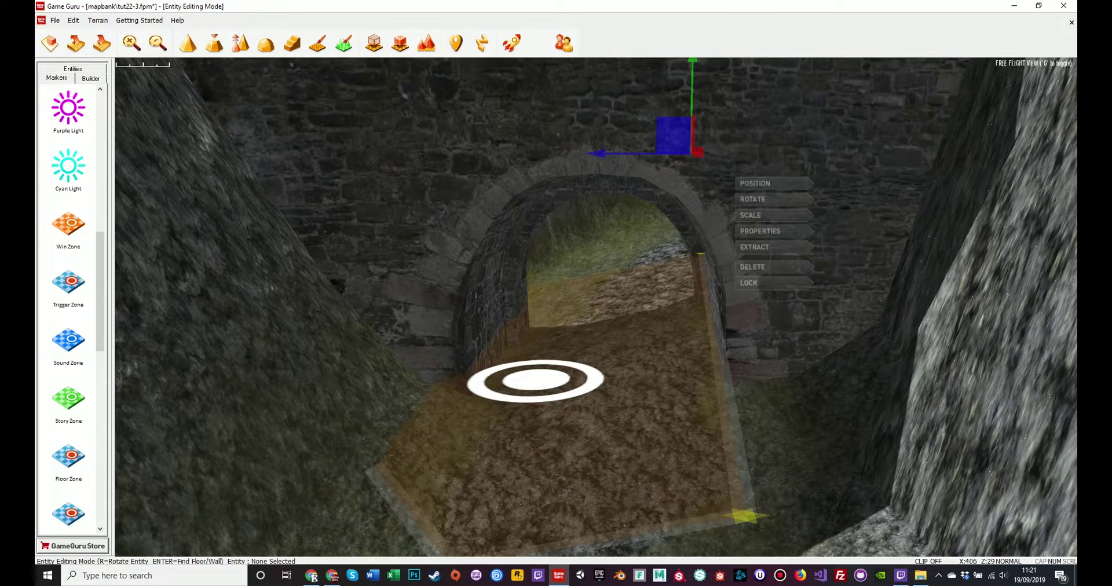
right_click_drag(745, 514, 721, 527)
key("s")
key("w")
Pull the Win Zone's outer corner points inward toward the arch opening.
left_click(580, 482)
mouse_move(579, 480)
left_mouse_down()
mouse_move(789, 350)
mouse_move(814, 352)
left_mouse_up()
mouse_move(434, 369)
left_mouse_down()
mouse_move(497, 276)
mouse_move(658, 193)
mouse_move(620, 244)
mouse_move(568, 359)
left_mouse_up()
left_click_drag(517, 239, 659, 193)
left_click_drag(570, 363, 718, 265)
Move the Win Zone toward the castle side of the archway, working from the inner side of the wall.
right_click_drag(718, 265, 1025, 209)
key("w")
key("w")
key("s")
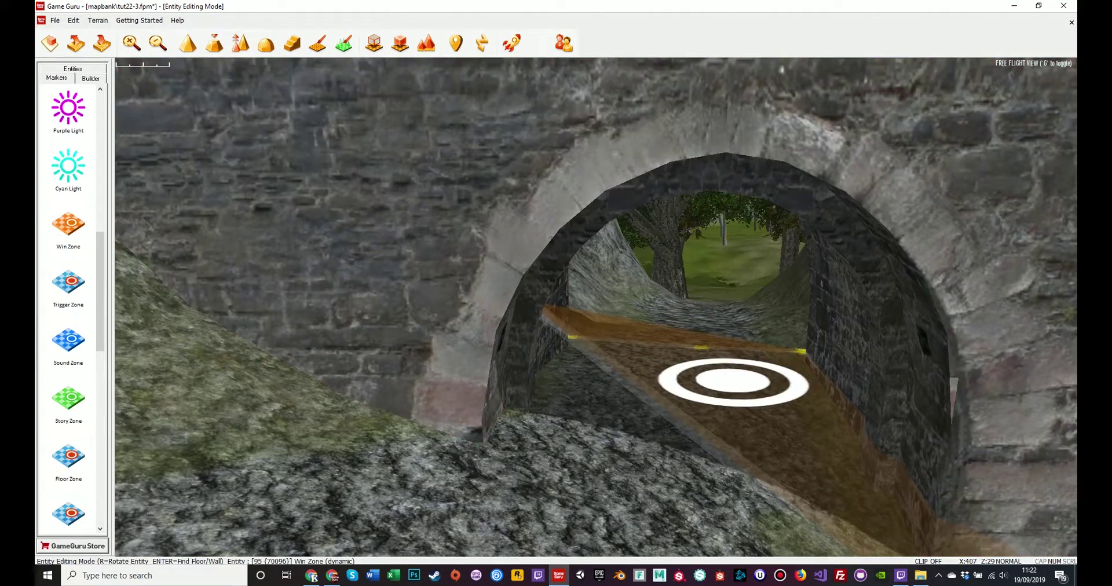
left_click(741, 380)
left_click_drag(742, 386, 754, 455)
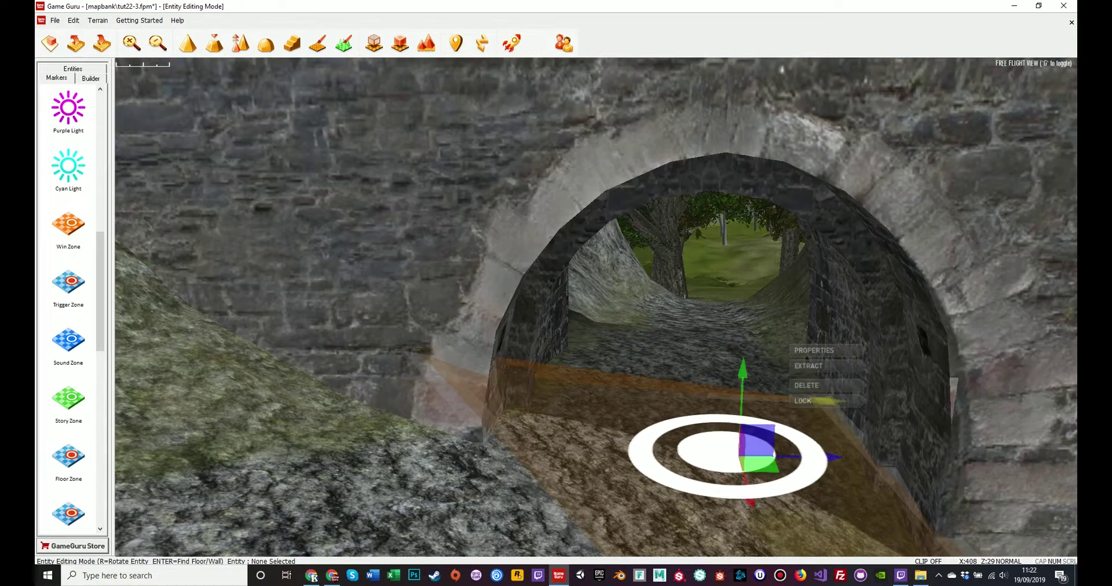
Adjust the Win Zone's corner points on the inner side and shift the zone back into the arch.
key("s")
right_click_drag(754, 454, 779, 498)
left_click_drag(651, 350, 661, 362)
left_click_drag(434, 278, 484, 339)
right_click_drag(484, 340, 560, 384)
left_click(456, 242)
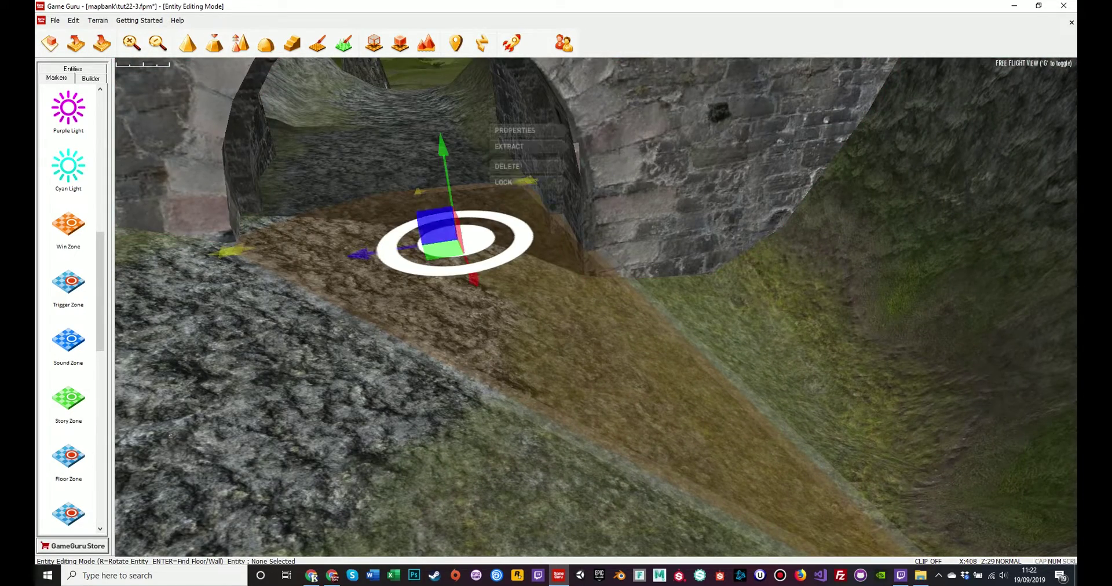
left_click_drag(441, 250, 426, 216)
Pull the Win Zone's stretched corners in so that its outline fits between the arch walls.
right_click_drag(426, 216, 339, 168)
key("w")
left_click_drag(551, 340, 244, 411)
mouse_move(244, 410)
right_mouse_down()
mouse_move(223, 419)
mouse_move(371, 422)
mouse_move(313, 446)
mouse_move(322, 440)
right_mouse_up()
key("s")
left_click(544, 347)
left_click_drag(546, 346, 548, 380)
Shift the Win Zone outward and line its edges up with both openings of the archway.
left_click(699, 328)
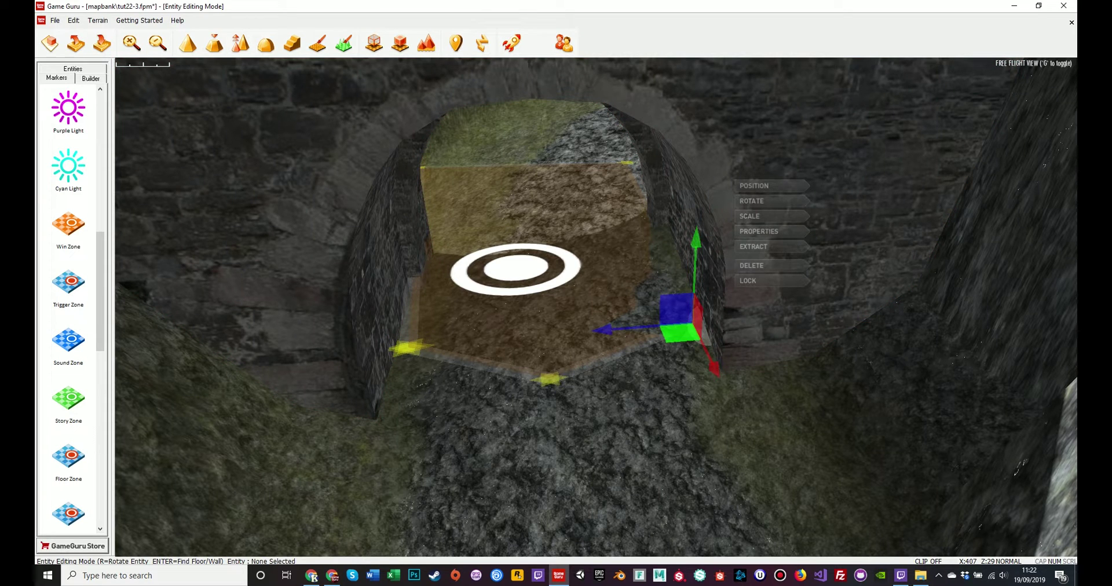
left_click(522, 270)
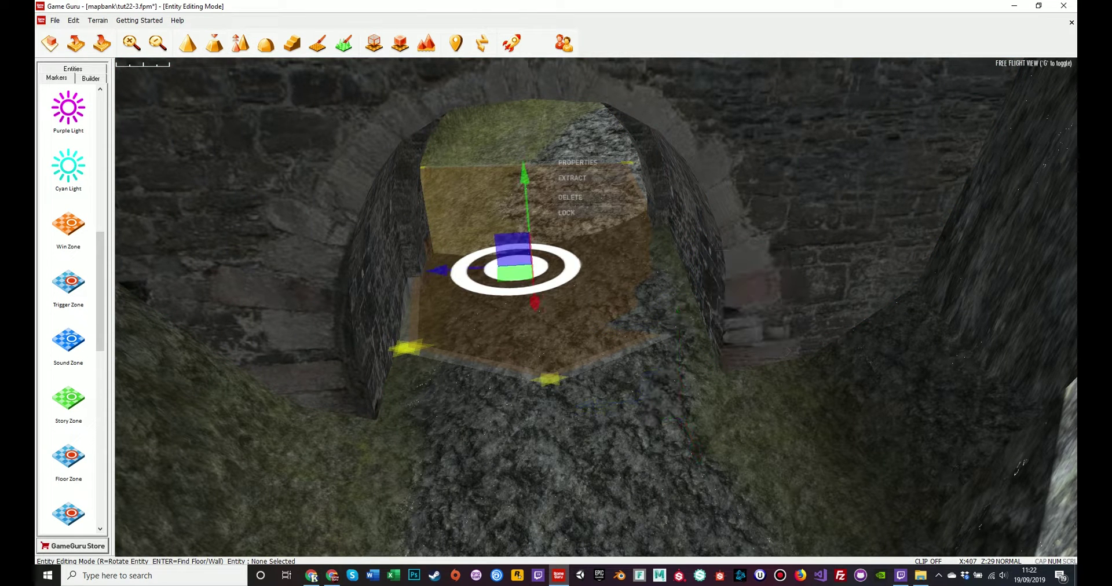
left_click_drag(515, 272, 508, 312)
left_click_drag(543, 453, 551, 413)
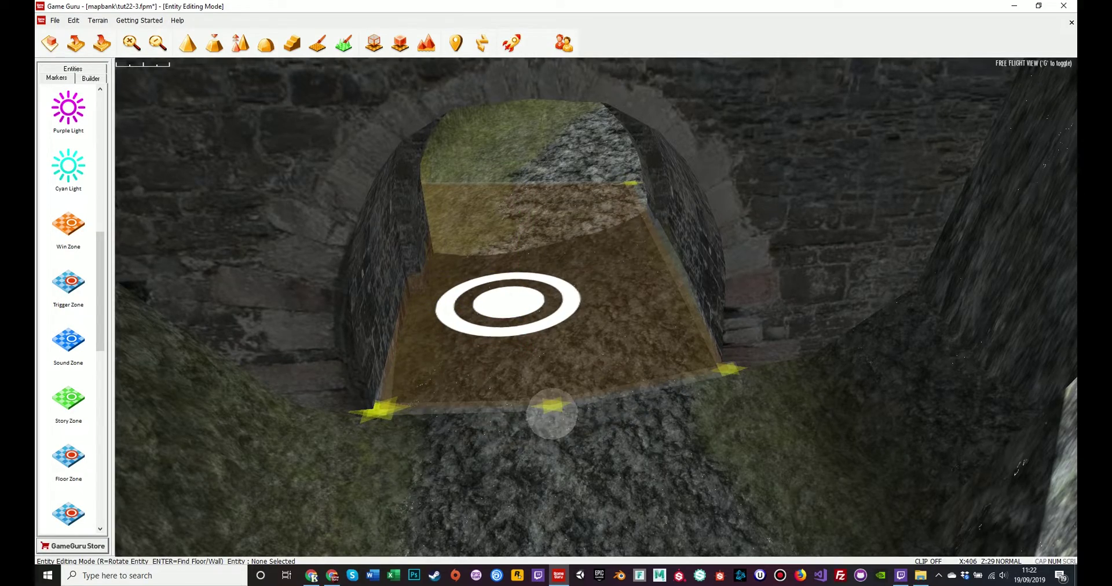
mouse_move(573, 302)
right_mouse_down()
mouse_move(498, 302)
mouse_move(545, 313)
mouse_move(572, 303)
right_mouse_up()
left_click_drag(573, 302, 390, 294)
right_click_drag(390, 294, 249, 284)
key("d")
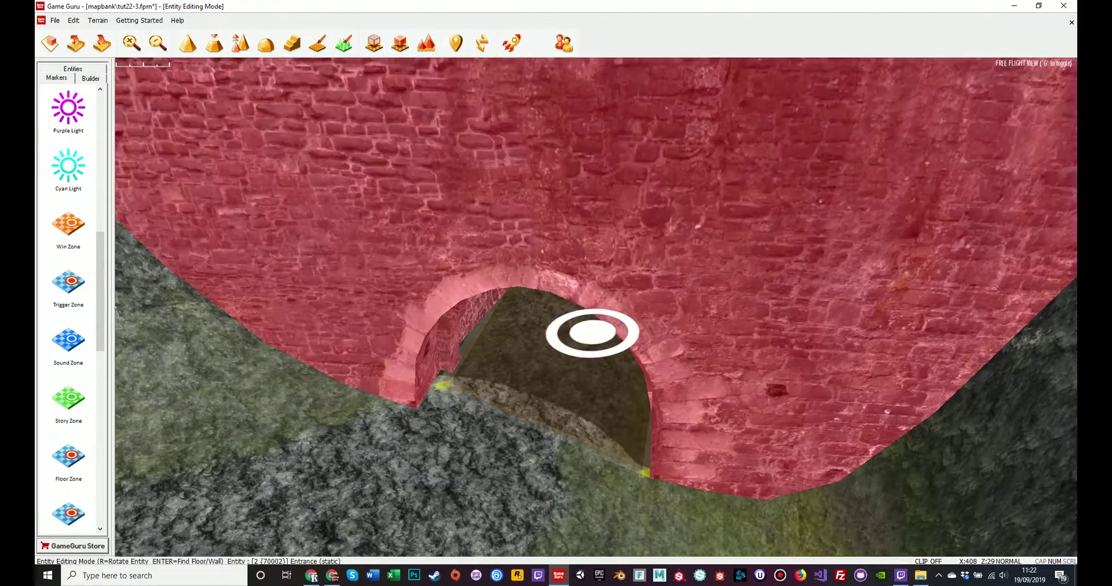
key("d")
right_click_drag(593, 332, 753, 289)
Set the Win Zone's If Used property to TUTForest.
left_click(567, 343)
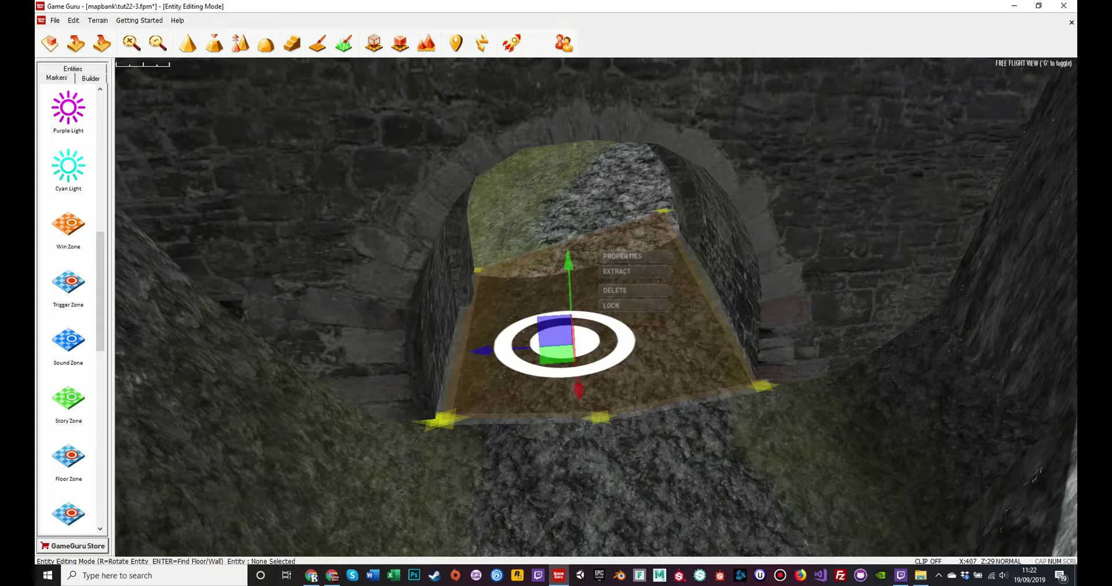
left_click(635, 256)
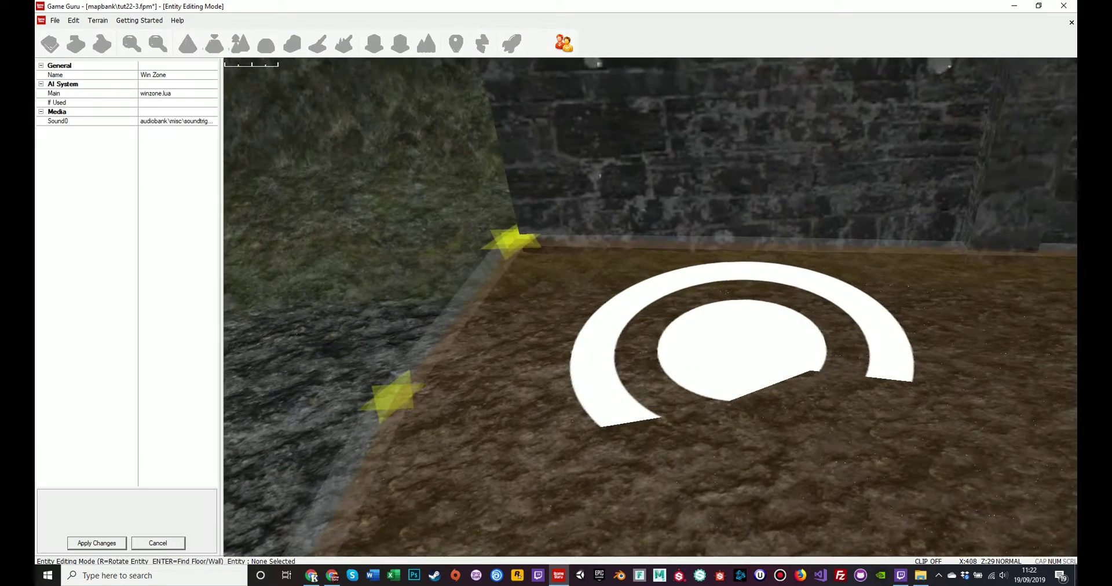
left_click(161, 103)
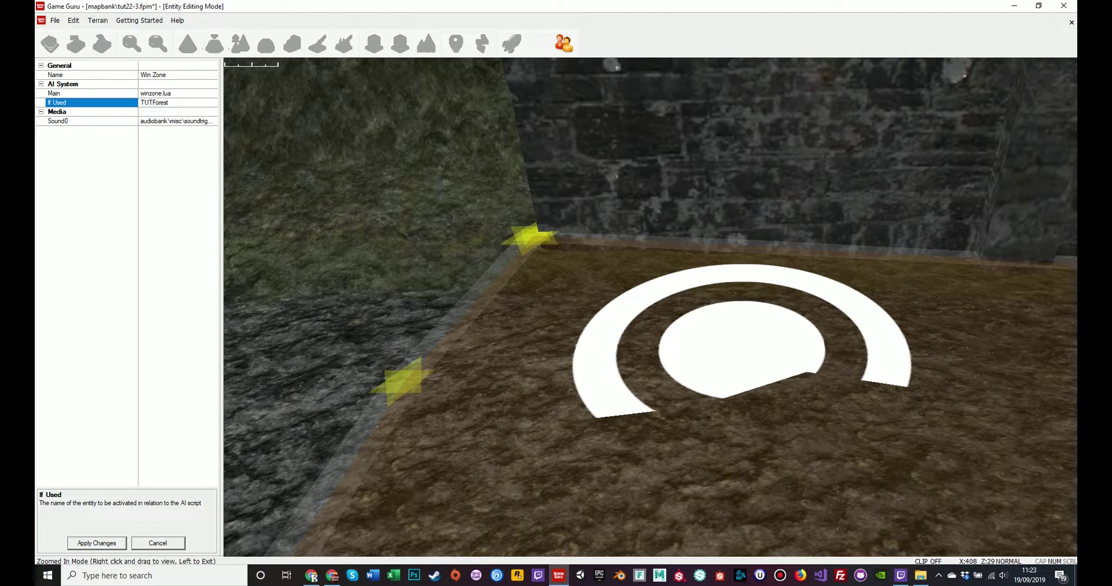
mouse_move(650, 307)
right_mouse_down()
mouse_move(712, 255)
mouse_move(646, 284)
mouse_move(689, 307)
mouse_move(370, 237)
mouse_move(414, 223)
right_mouse_up()
left_click(652, 290)
Save the level under the new name CastleGrounds.
key("s")
key("w")
scroll(596, 307, "down", 10)
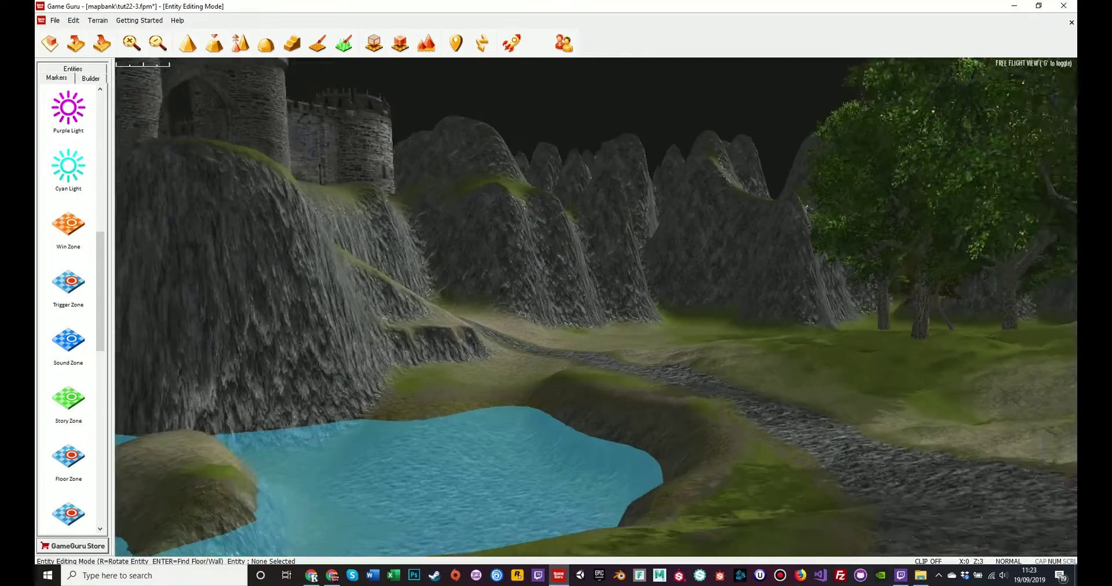
key("w")
right_click_drag(596, 307, 145, 226)
key("s")
left_click(55, 20)
left_click(55, 20)
left_click(55, 20)
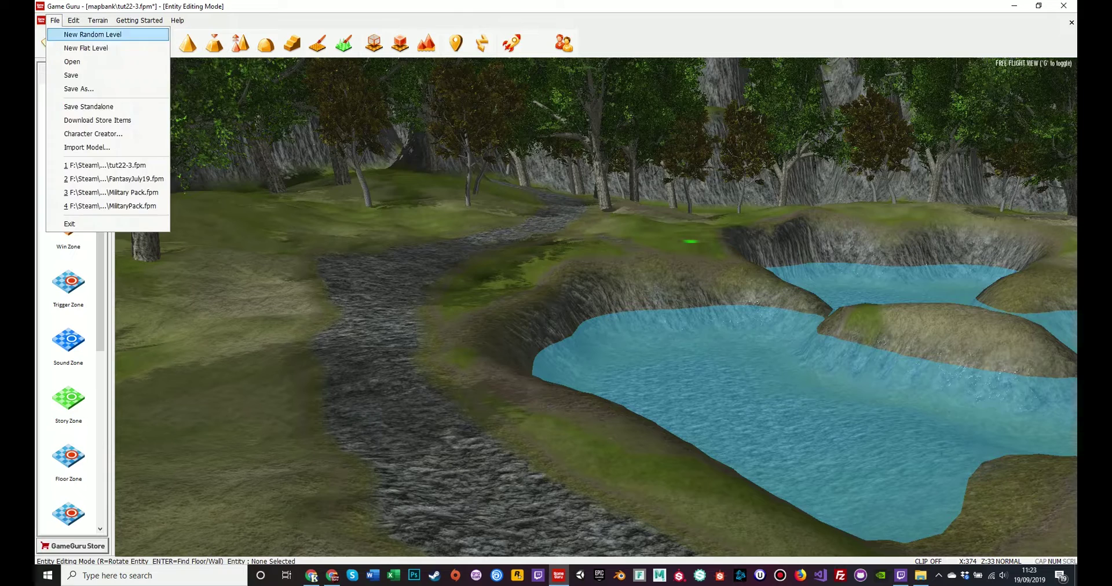
left_click(79, 89)
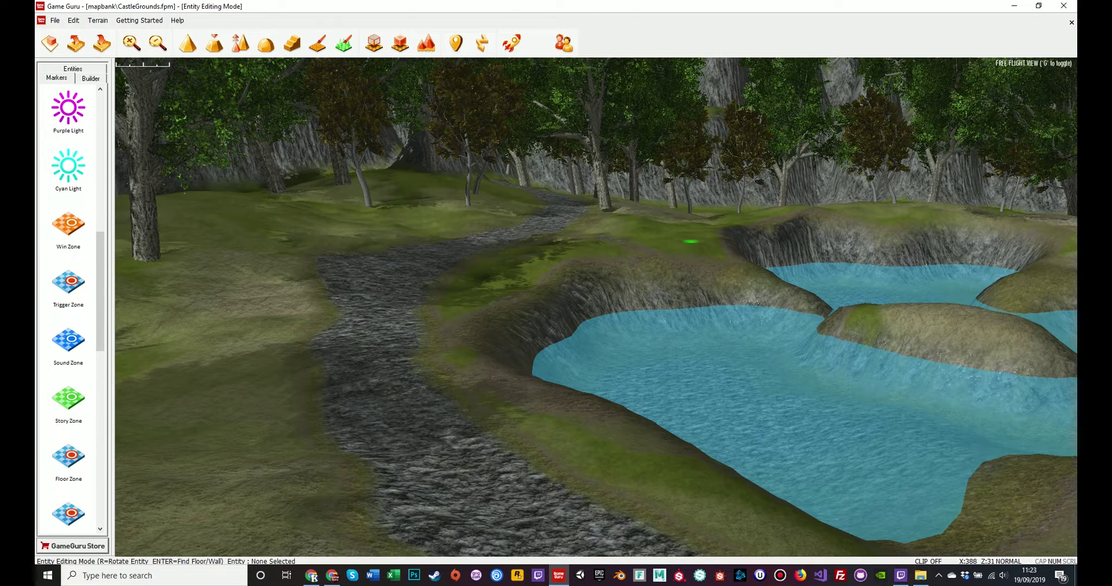
right_click_drag(689, 240, 451, 174)
key("w")
key("w")
key("w")
key("w")
key("s")
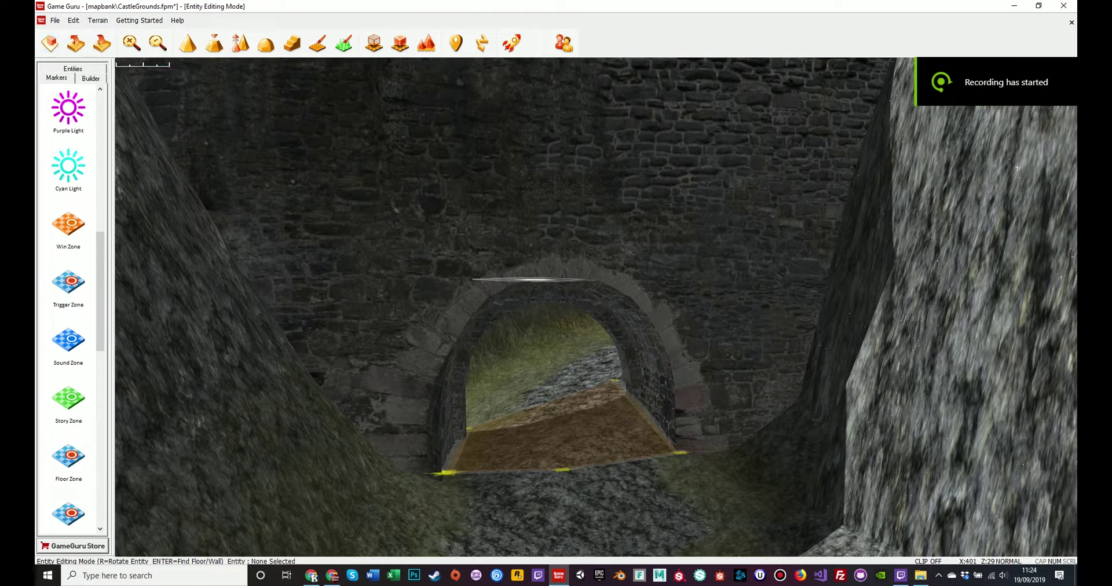
Open the level Tutorial_1-11.fpm from the mapbank folder.
left_click(55, 21)
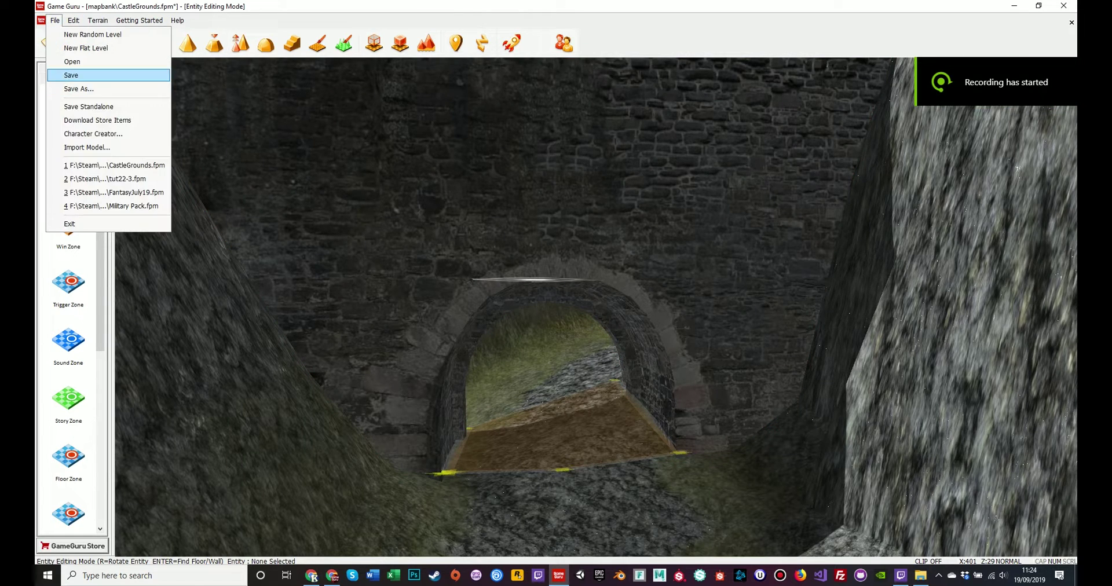
left_click(73, 62)
key("n")
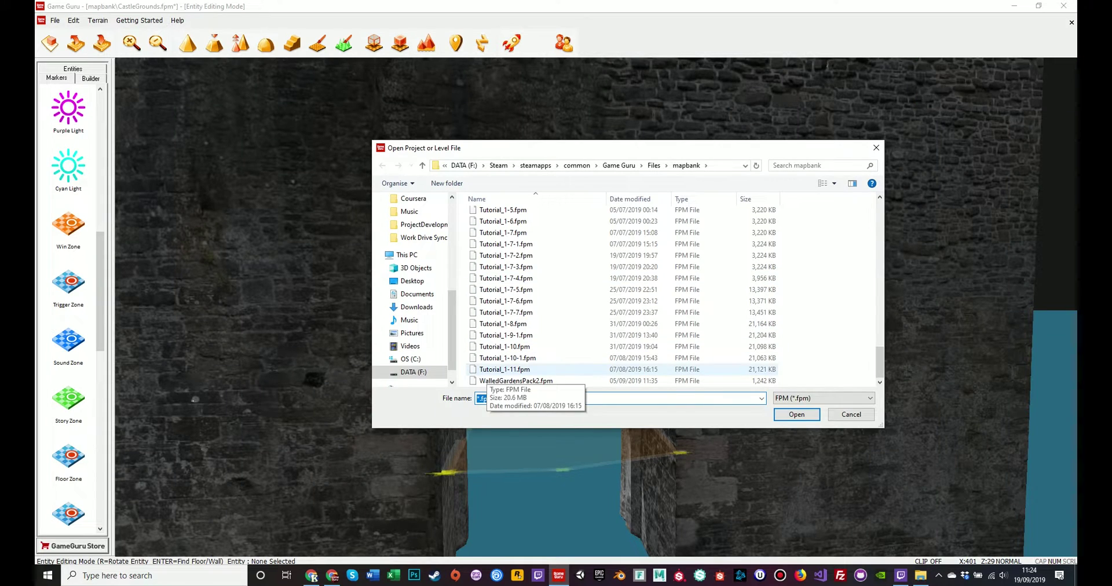
double_click(487, 369)
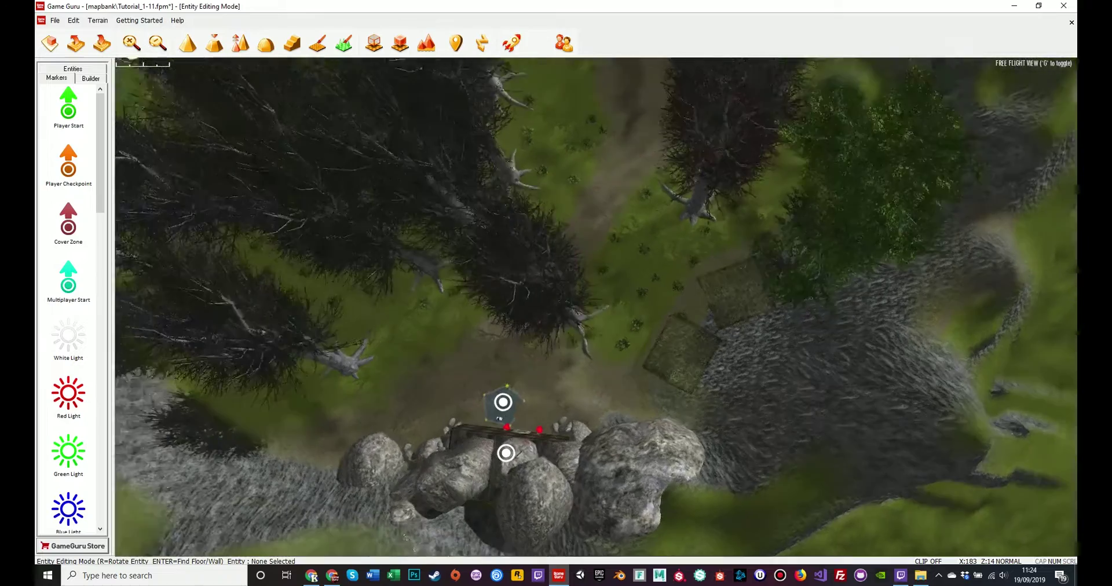
Save the opened level under the new name Forest.
key("d")
right_click_drag(596, 307, 556, 307)
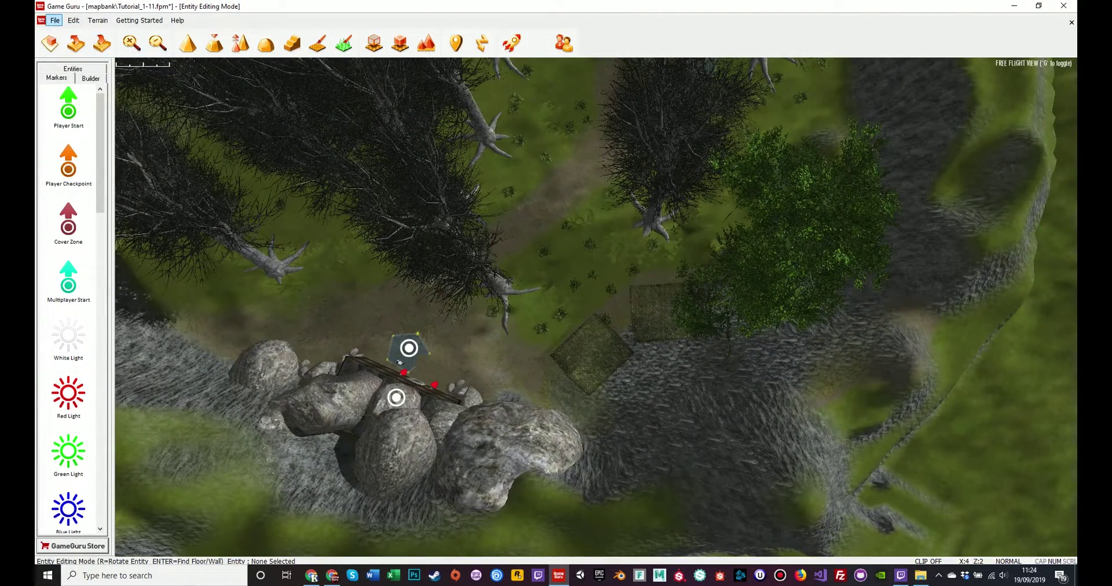
left_click(55, 20)
left_click(55, 89)
type("Forest")
key("Return")
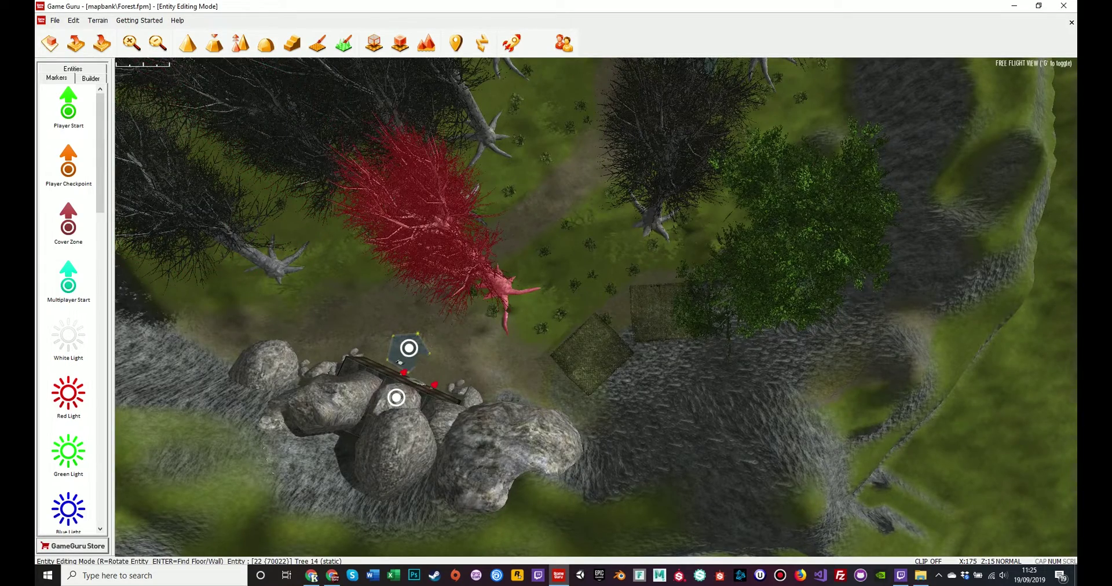
Delete the zones and the player start marker around the clearing at the end of the dirt path.
key("w")
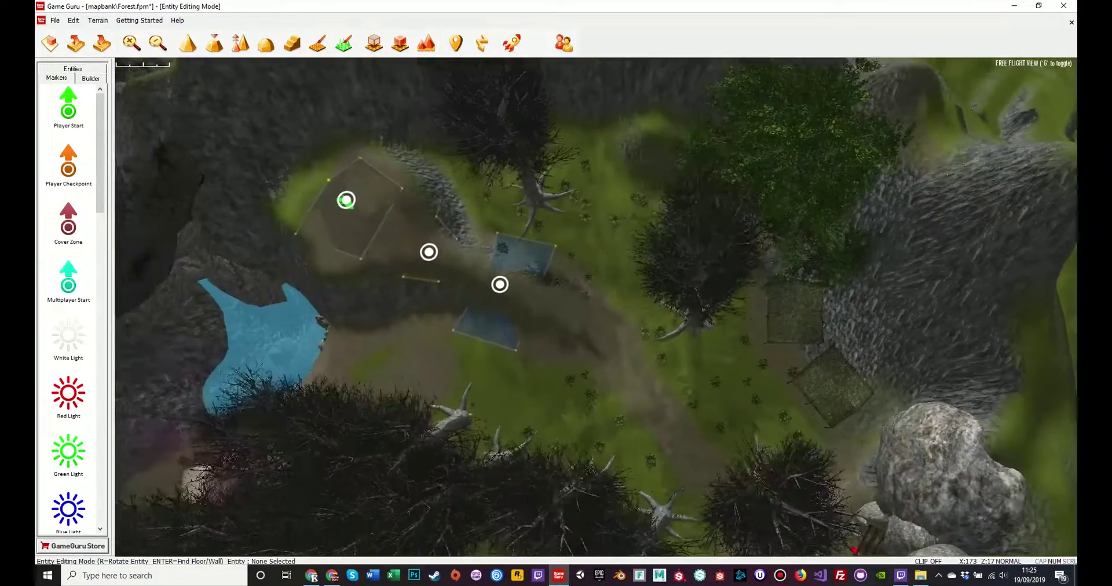
key("a")
left_click(530, 282)
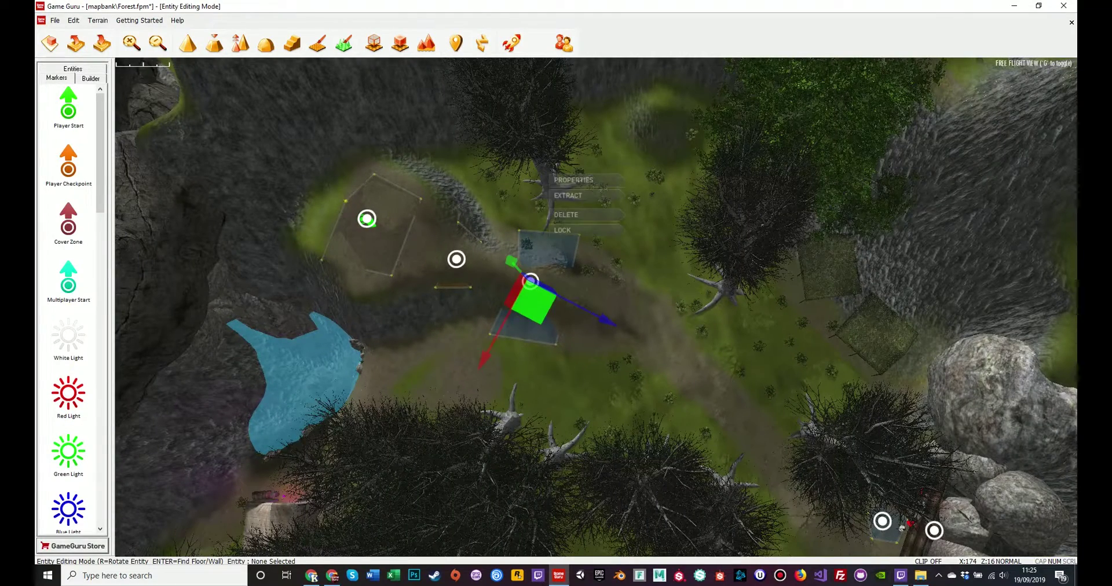
key("Delete")
left_click(456, 259)
key("Delete")
left_click(368, 218)
key("Delete")
left_click(367, 219)
key("Delete")
Delete the camouflage net shelters standing against the rock face near the metal wall.
key("Up")
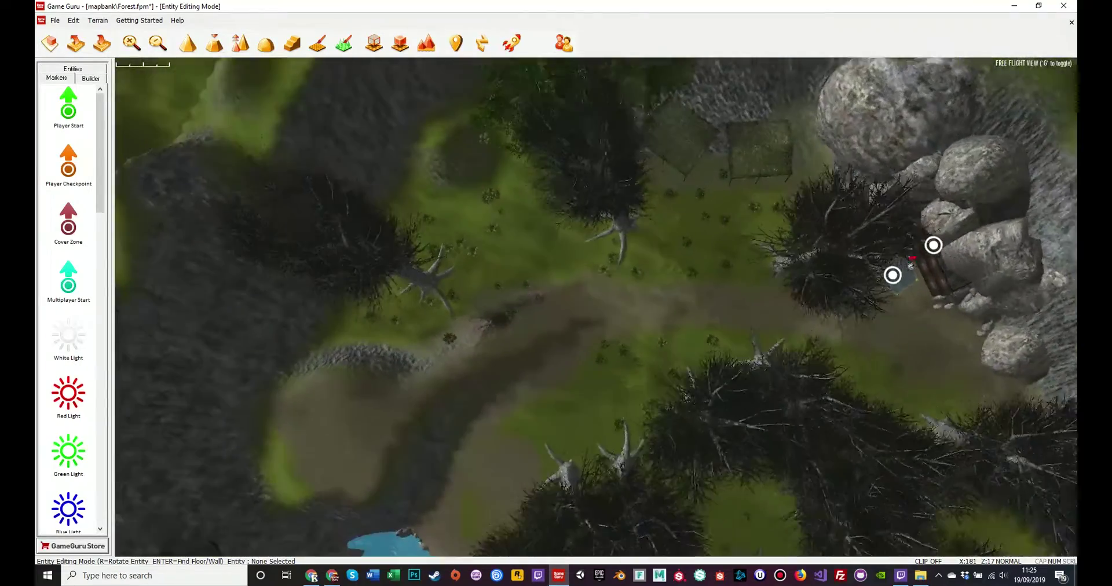
key("w")
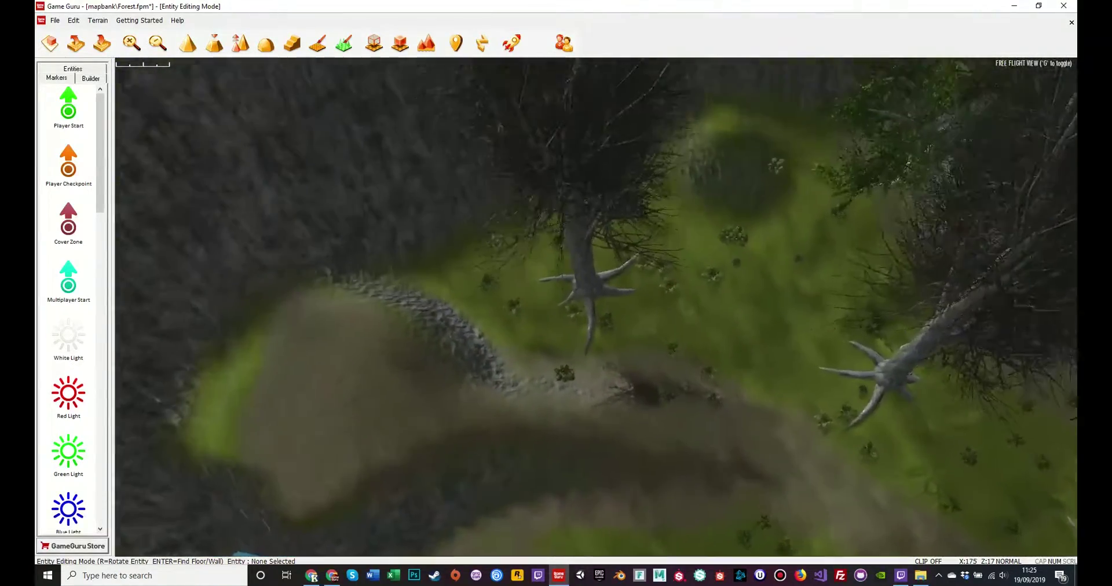
key("w")
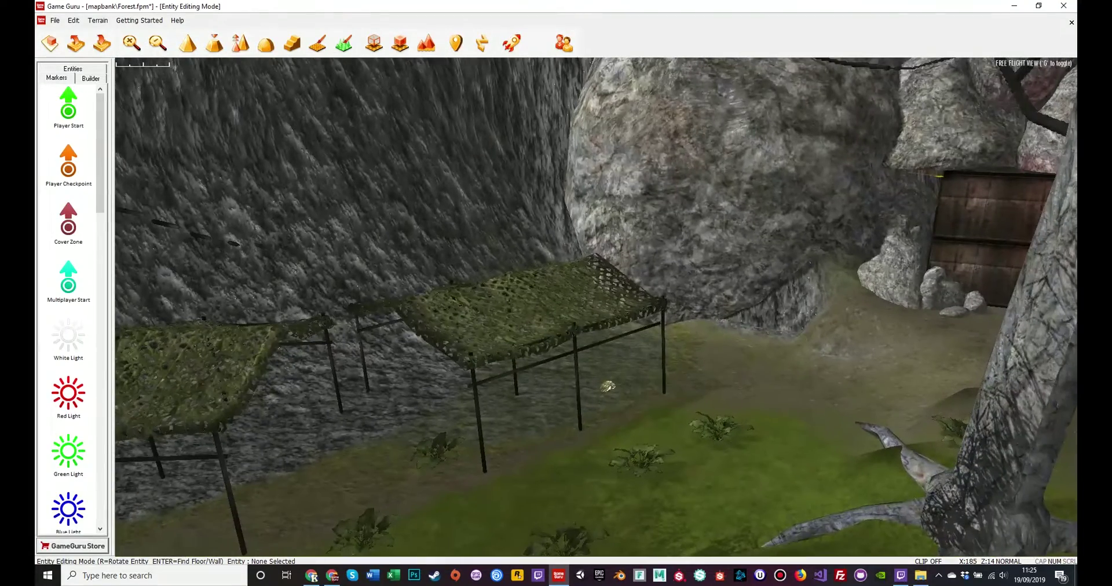
left_click(607, 385)
key("Delete")
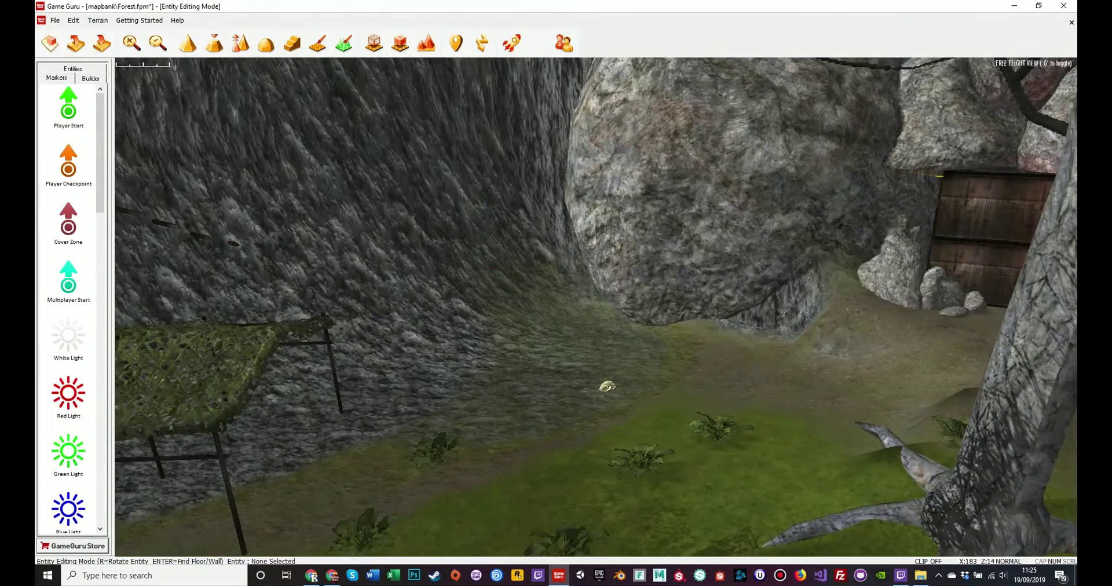
left_click(216, 371)
key("Delete")
right_click_drag(215, 371, 348, 329)
left_click(475, 427)
key("Delete")
Delete the zones, the white-coated character and the red lights with their lamps in front of the metal wall.
right_click_drag(475, 428, 567, 404)
key("w")
left_click(642, 463)
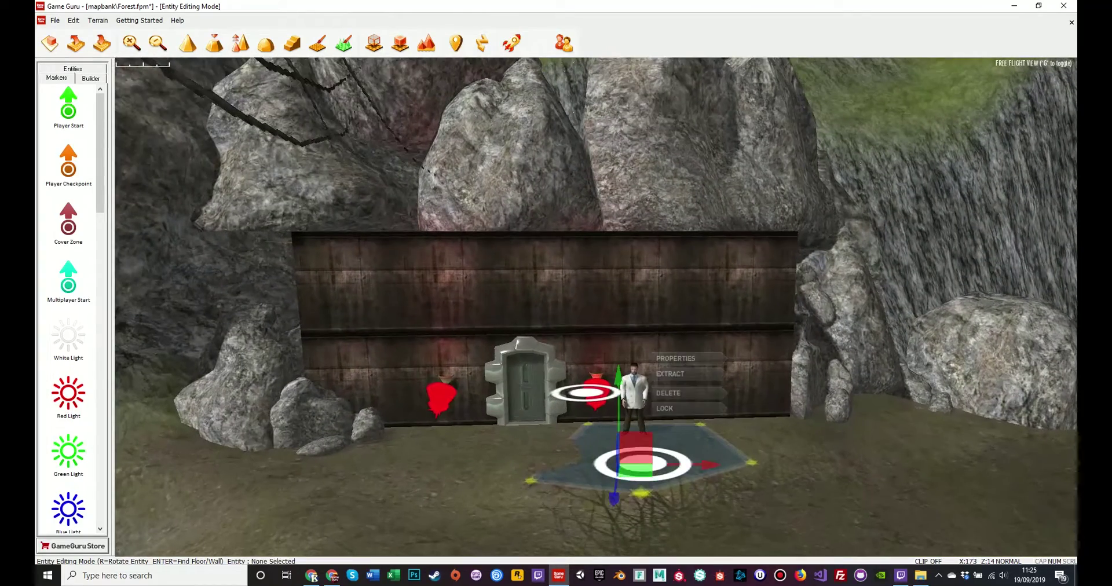
key("Delete")
left_click(635, 399)
key("Delete")
key("Delete")
left_click(590, 392)
key("Delete")
left_click(441, 397)
key("Delete")
left_click(445, 380)
key("Delete")
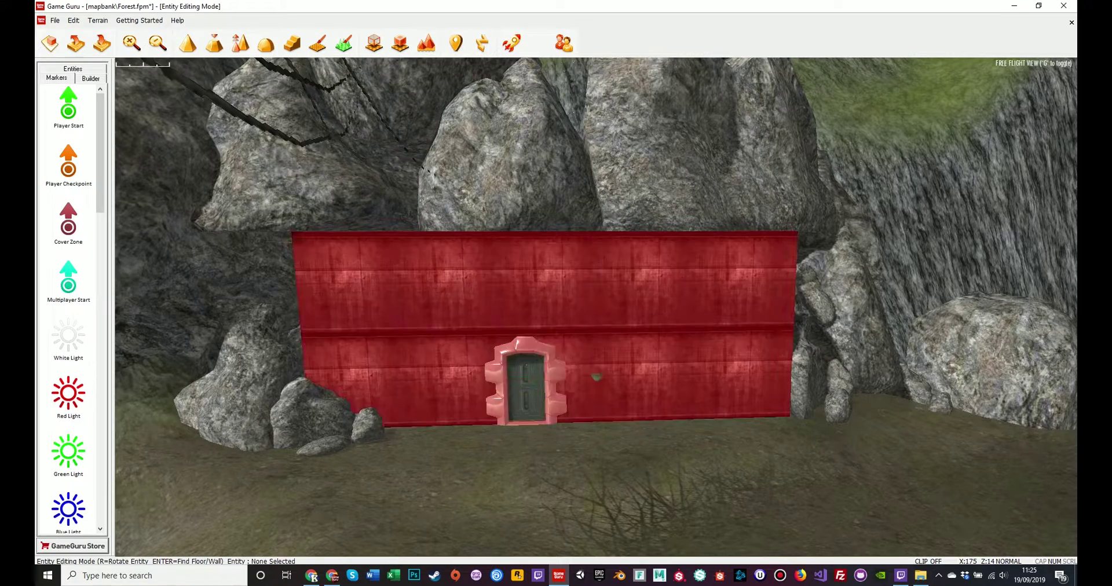
Delete the door and the rusty metal wall closing off the cave.
left_click(526, 386)
key("Delete")
left_click(583, 391)
key("Delete")
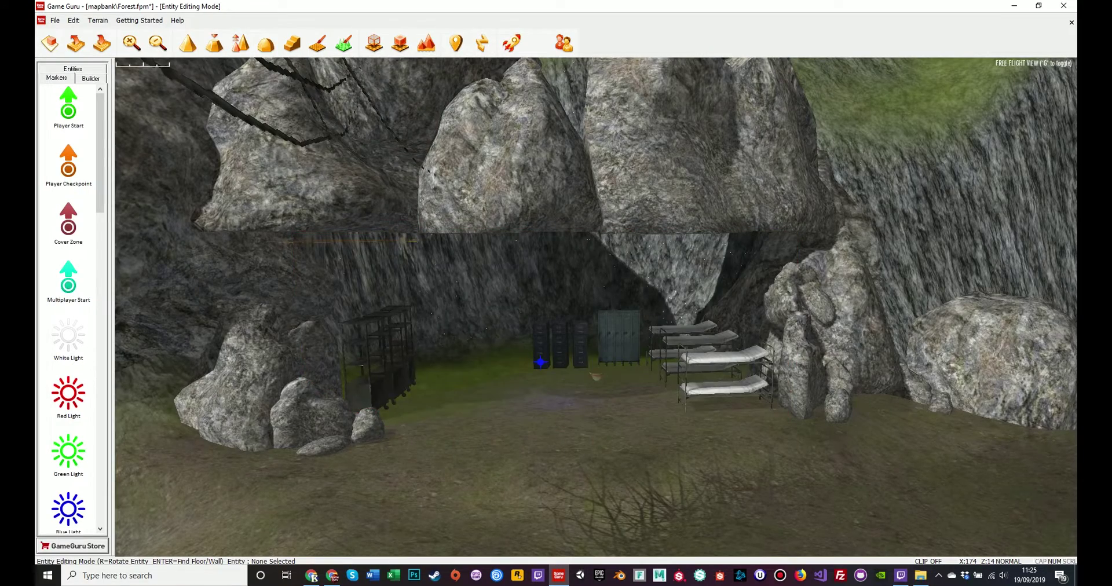
Delete the blue light, filing cabinets, lockers and bunk beds inside the cave.
key("w")
key("s")
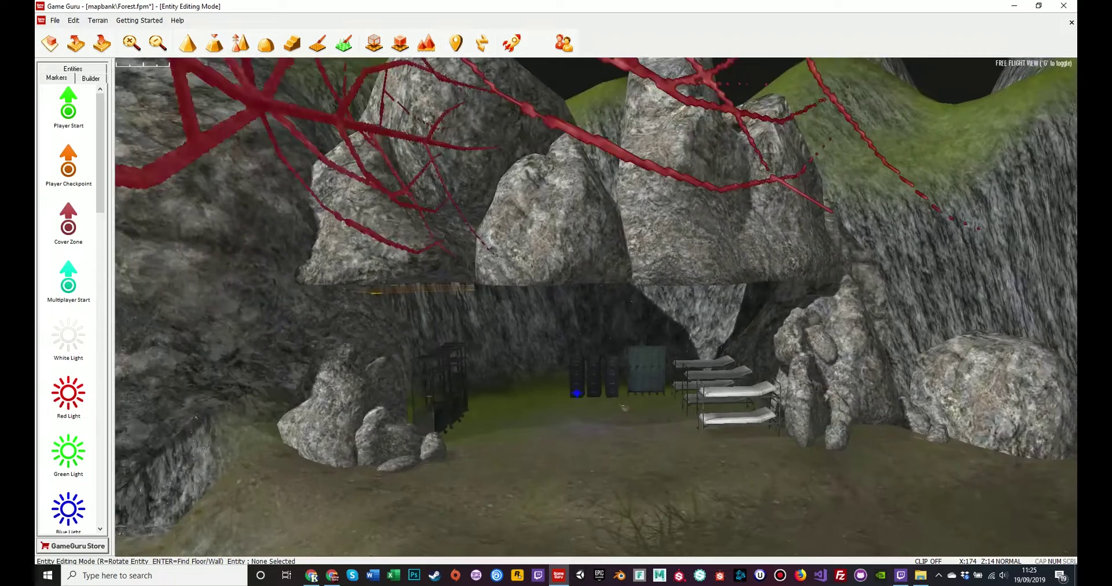
key("s")
key("d")
key("w")
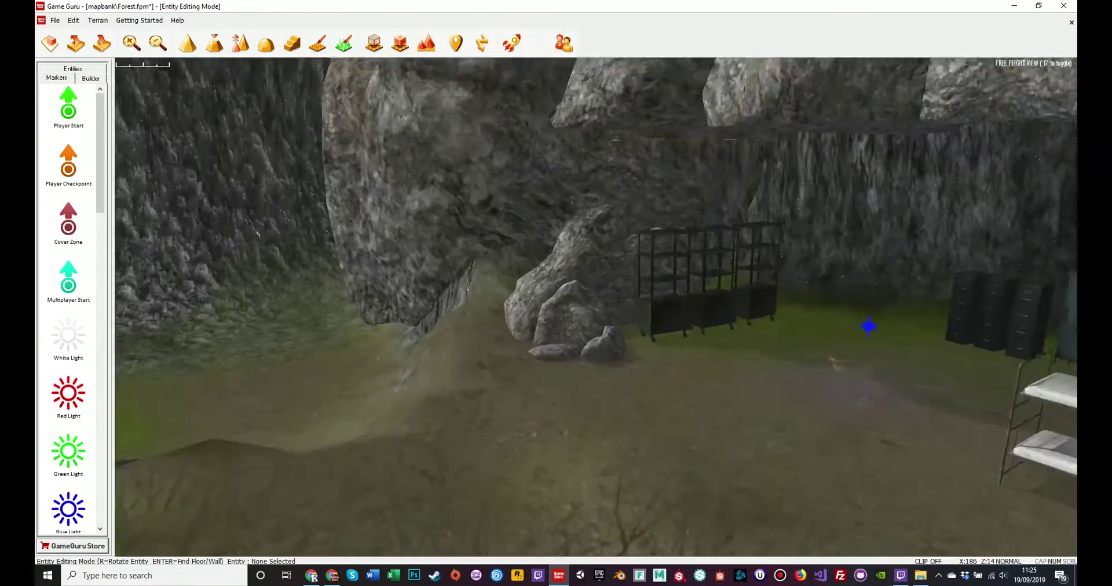
key("w")
key("a")
key("s")
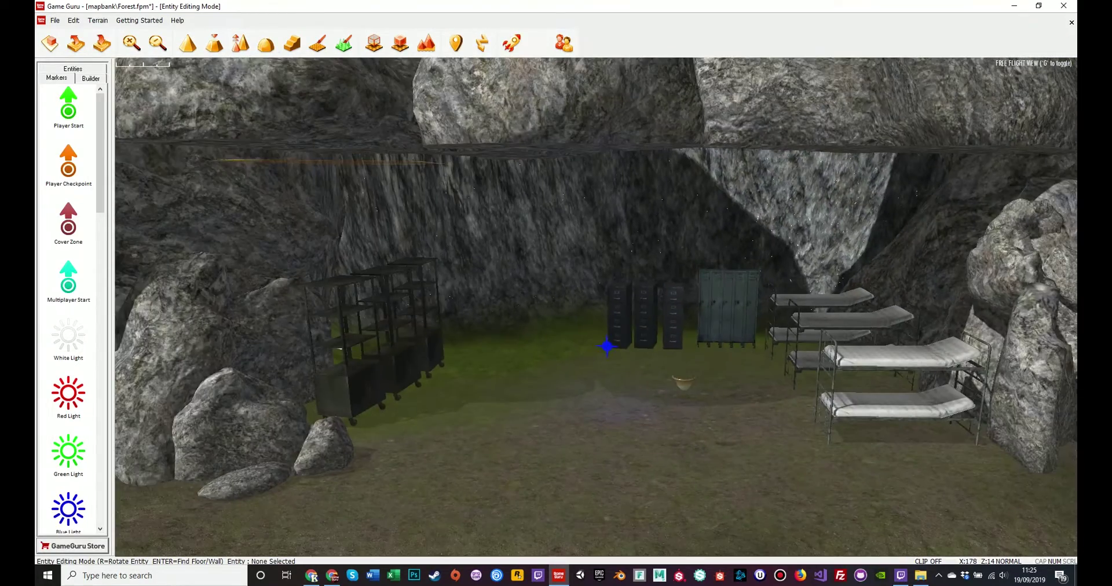
left_click(606, 347)
key("Delete")
left_click(684, 383)
key("Delete")
left_click_drag(572, 239, 919, 472)
key("Delete")
Delete the overhanging boulders above the cave opening.
right_click_drag(595, 307, 518, 223)
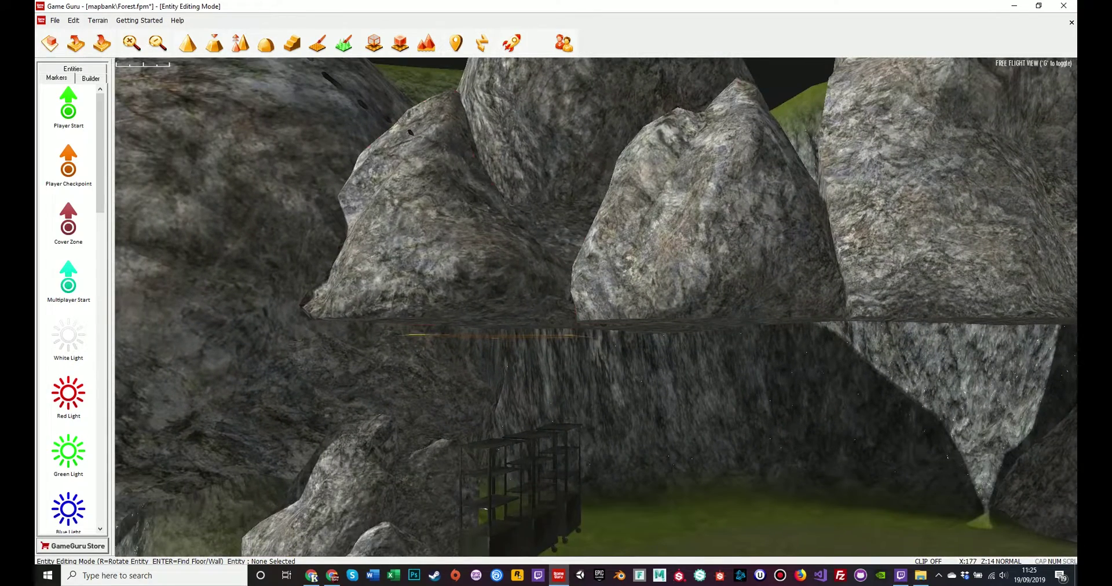
left_click(488, 184)
key("Delete")
left_click(546, 242)
key("Delete")
left_click(683, 237)
key("Delete")
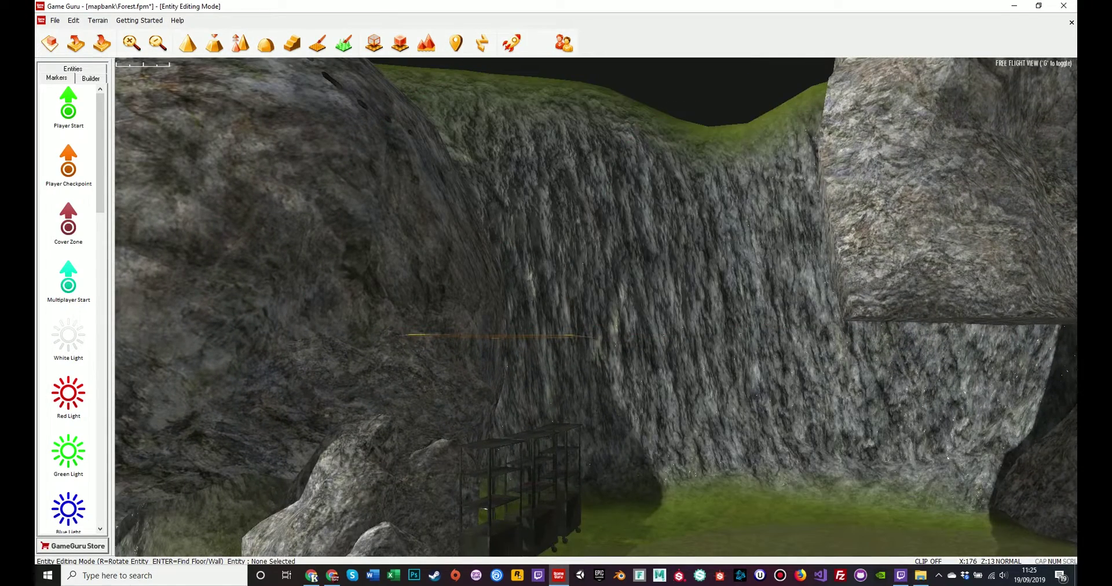
left_click(869, 215)
key("Delete")
Delete the large rock behind the orange zone beside the shelving units.
left_click(441, 237)
right_click_drag(440, 238, 394, 293)
key("w")
key("s")
key("s")
left_click(717, 223)
key("Delete")
key("Delete")
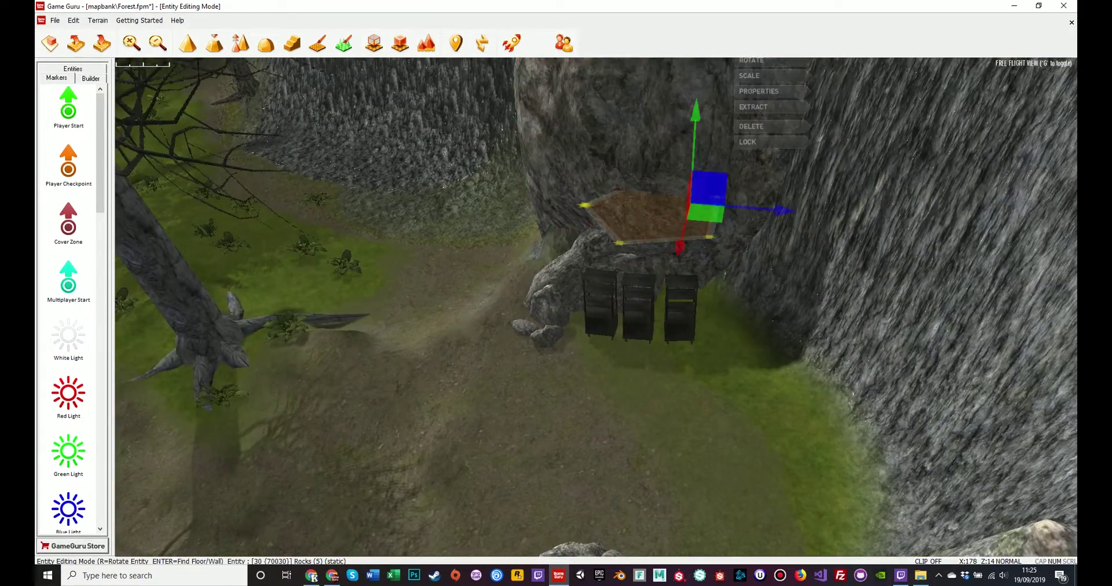
key("Delete")
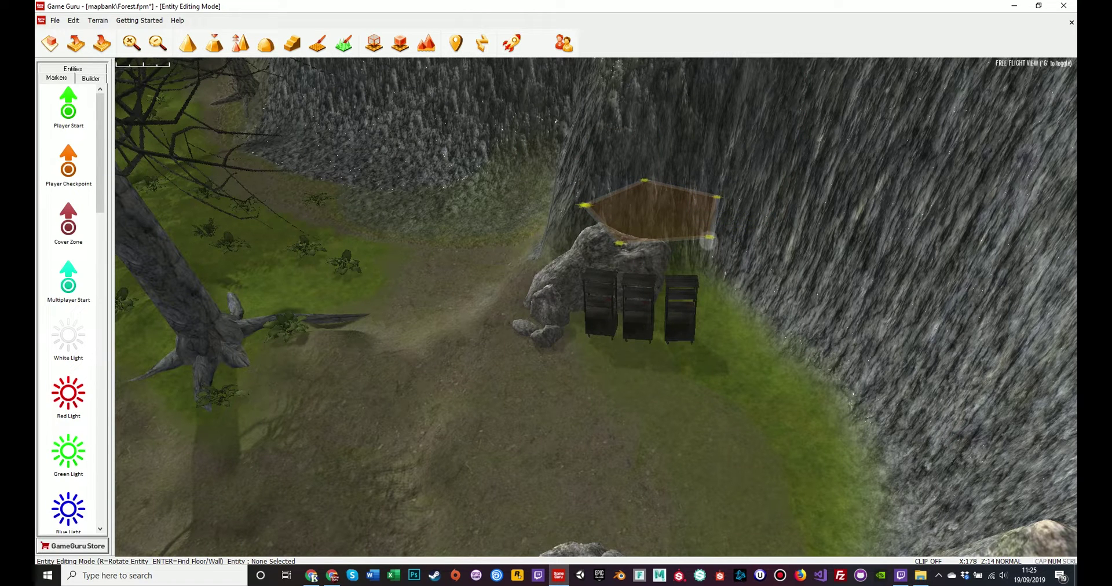
Delete the small rocks next to the orange zone and the three shelving units.
left_click(591, 260)
key("Delete")
left_click(571, 272)
key("Delete")
left_click(550, 307)
key("Delete")
left_click(600, 310)
key("Delete")
key("Delete")
key("Delete")
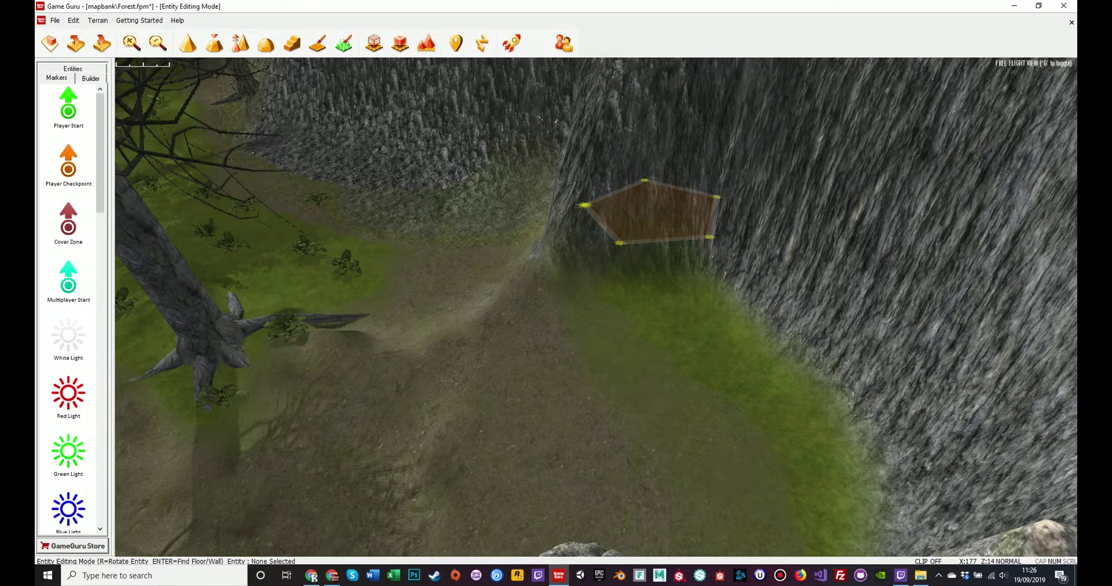
Delete the remaining rocks on the opposite side of the cleared cave area.
right_click_drag(602, 301, 915, 324)
left_click(811, 382)
key("Delete")
right_click_drag(811, 383, 886, 429)
left_click(782, 359)
key("Delete")
left_click(808, 362)
key("Delete")
left_click(848, 418)
key("Delete")
left_click(732, 241)
key("Delete")
left_click(785, 180)
key("Delete")
Delete the tent, its surrounding supplies and the purple and red lights at the campsite by the pond.
right_click_drag(785, 180, 1002, 168)
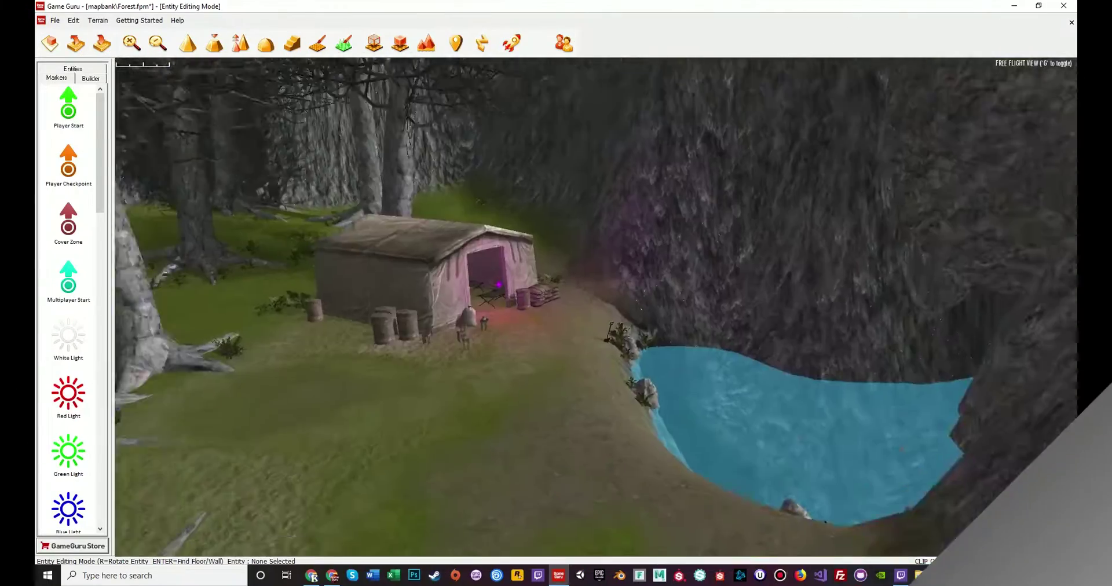
key("w")
left_click(666, 362)
key("Delete")
left_click(699, 428)
key("Delete")
key("Delete")
key("Delete")
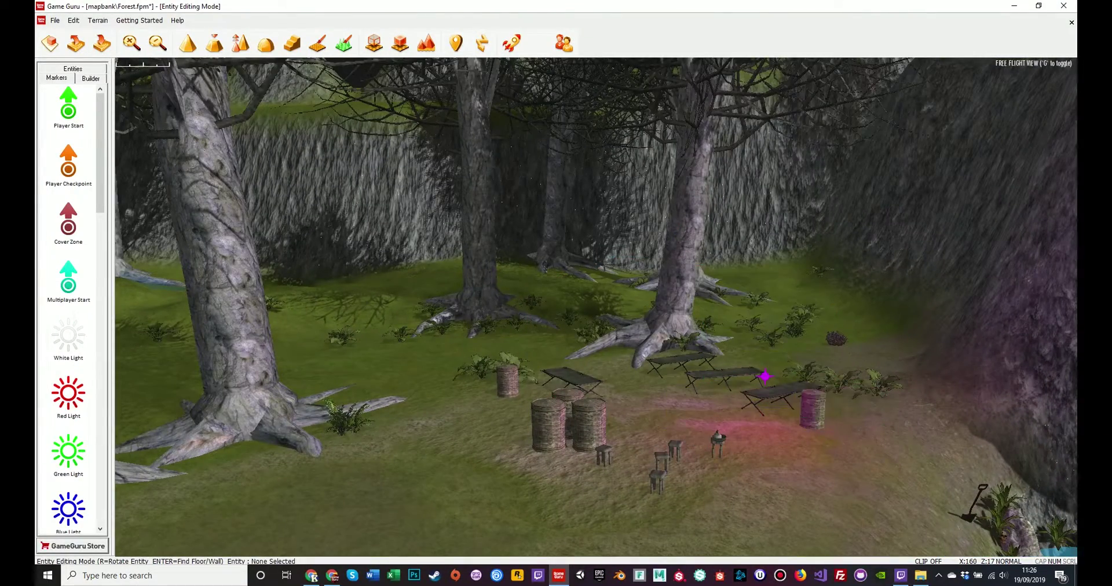
left_click(764, 377)
key("Delete")
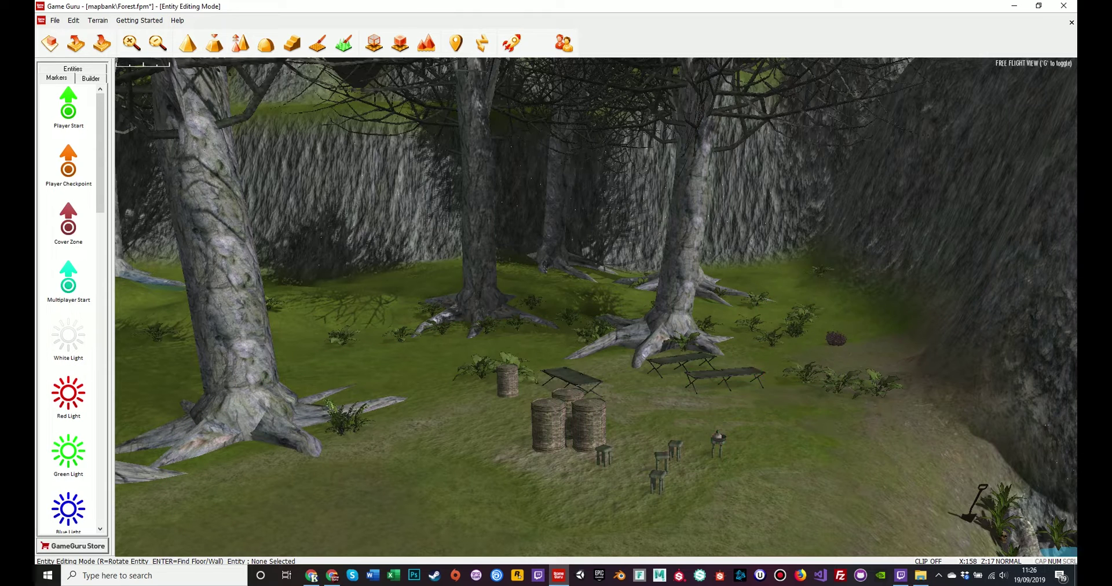
Delete the remaining camp beds and the barrels at the campsite.
left_click(682, 361)
key("Delete")
left_click(572, 378)
key("Delete")
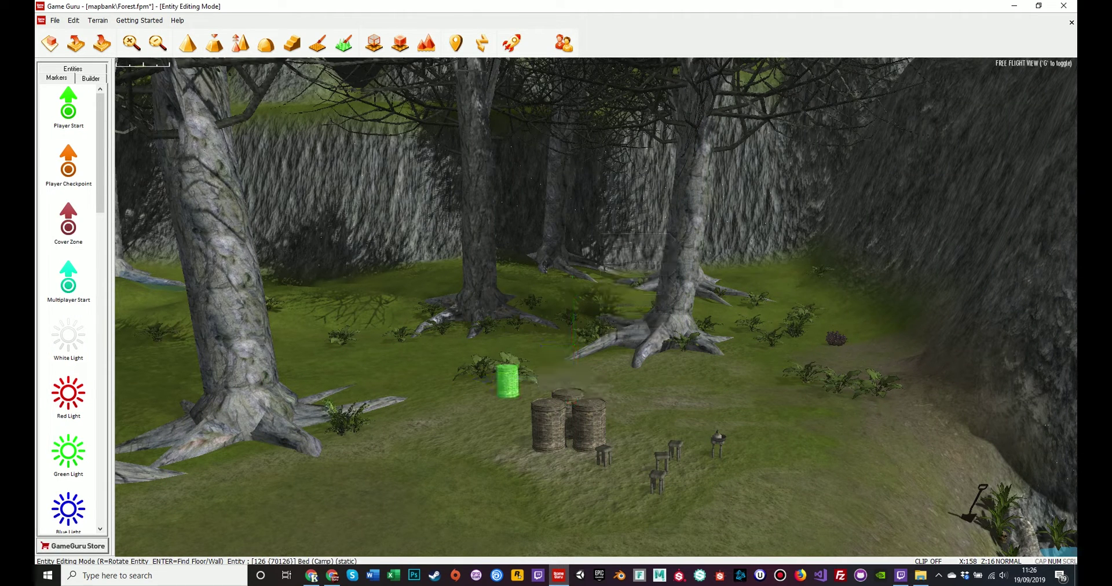
left_click(508, 380)
key("Delete")
left_click(563, 416)
key("Delete")
left_click(589, 426)
key("Delete")
Delete stools from the seating group at the campsite.
left_click(604, 454)
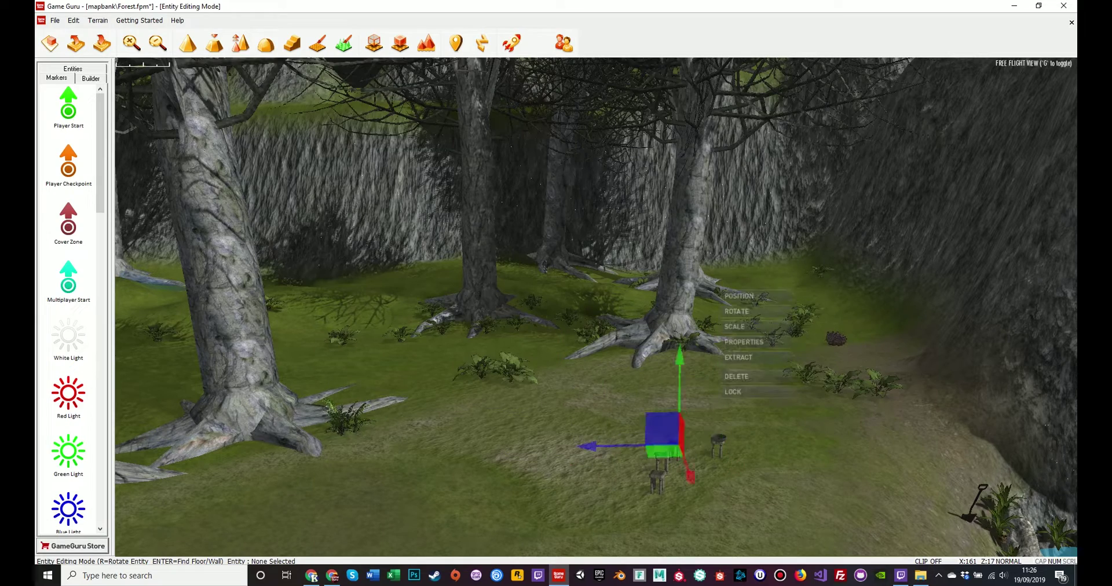
key("w")
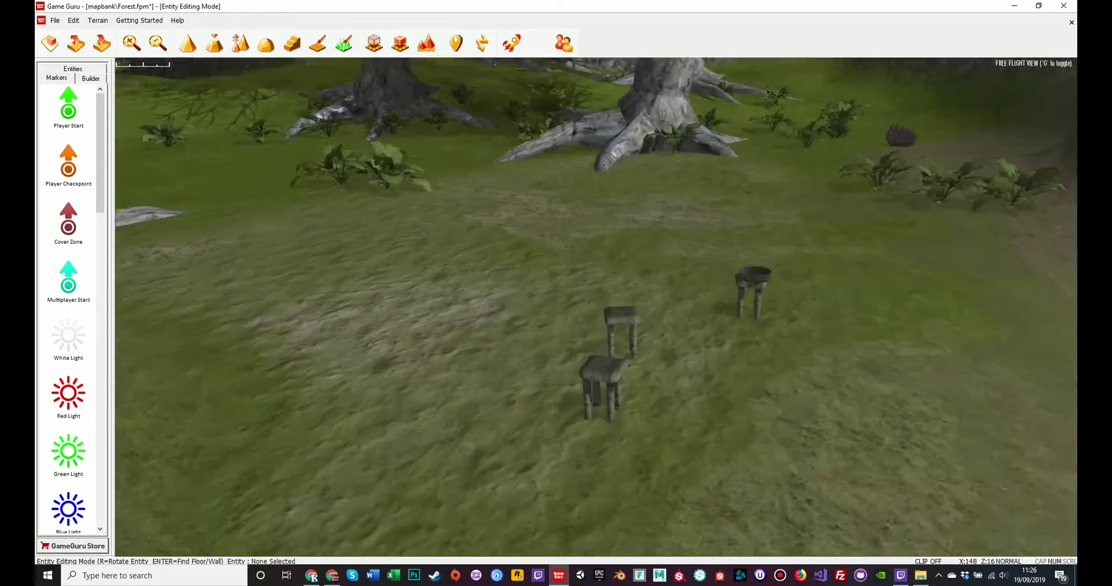
key("a")
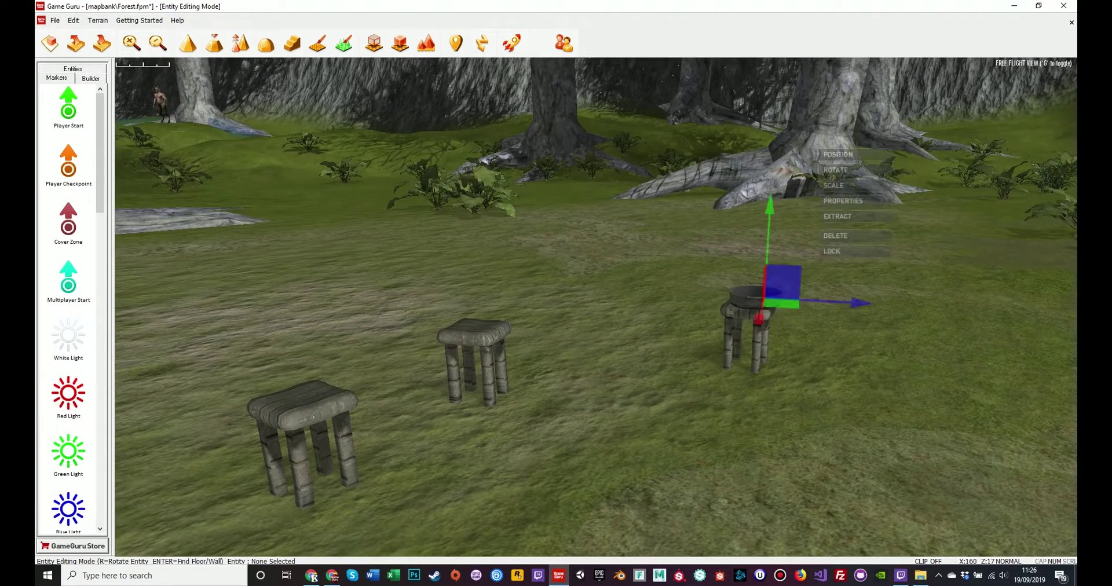
key("a")
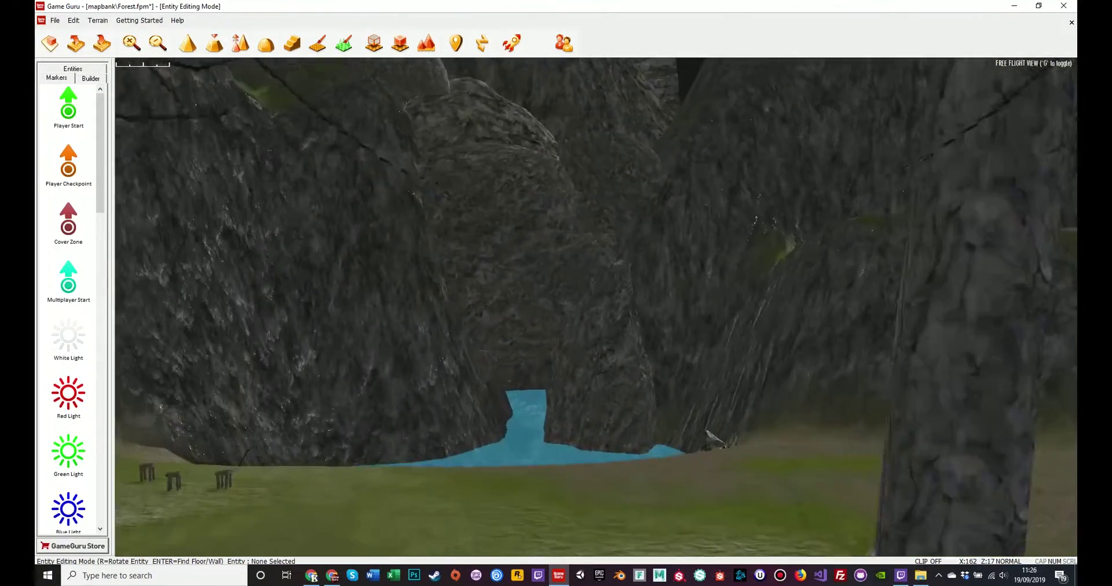
Delete the mass of boulders covering the hollow behind the pond.
right_click_drag(596, 307, 556, 220)
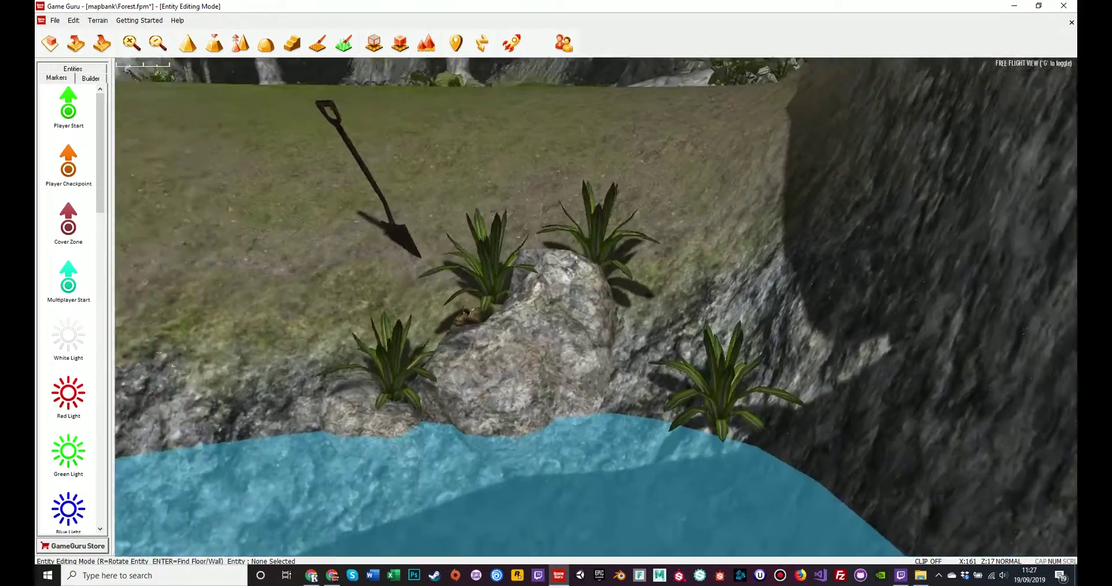
right_click_drag(596, 307, 539, 285)
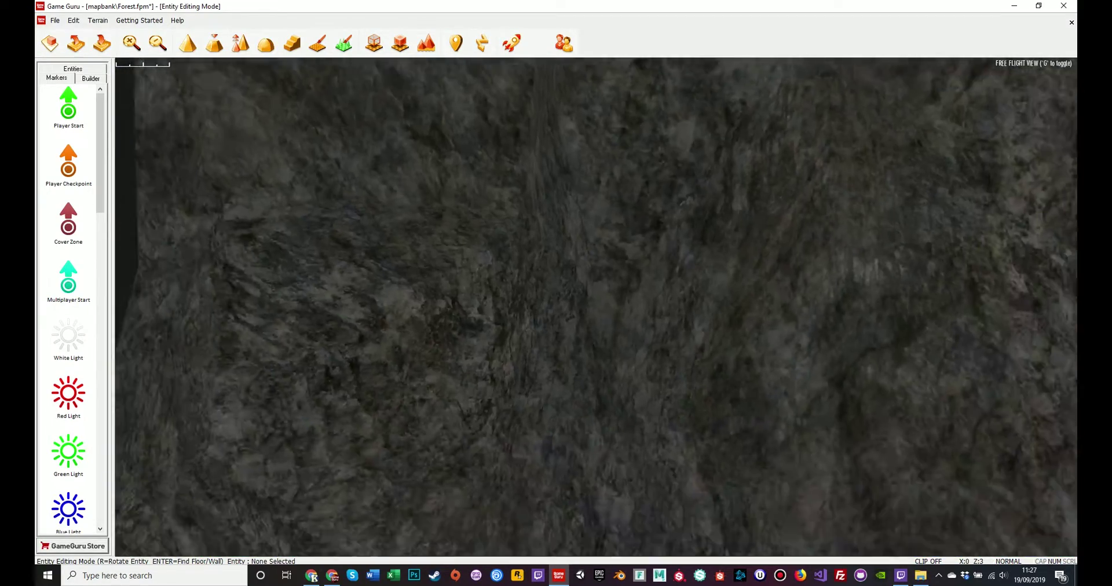
key("s")
right_click_drag(596, 307, 585, 371)
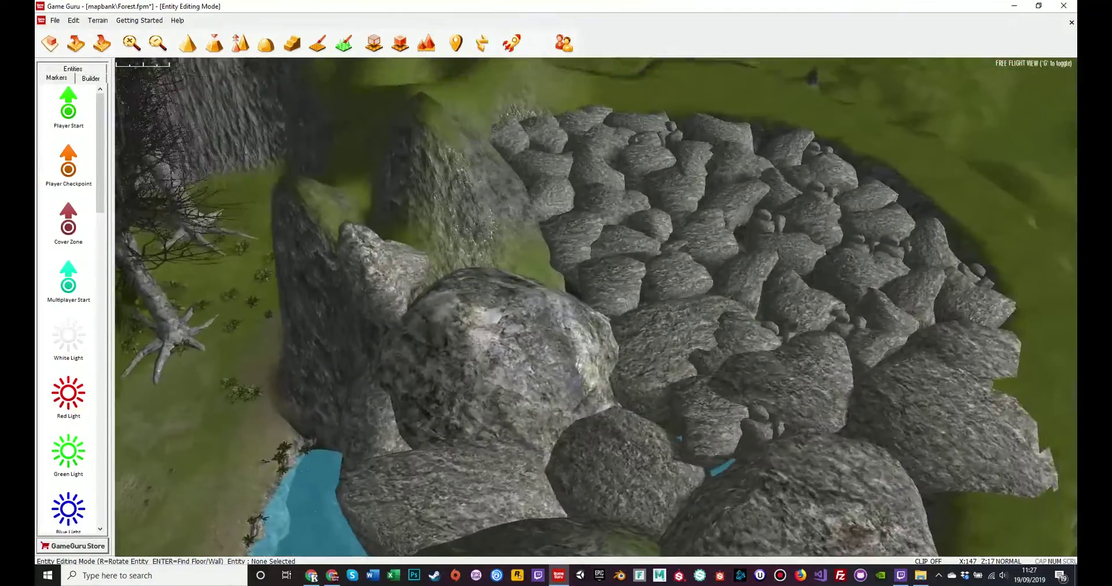
key("s")
right_click_drag(596, 307, 550, 328)
key("s")
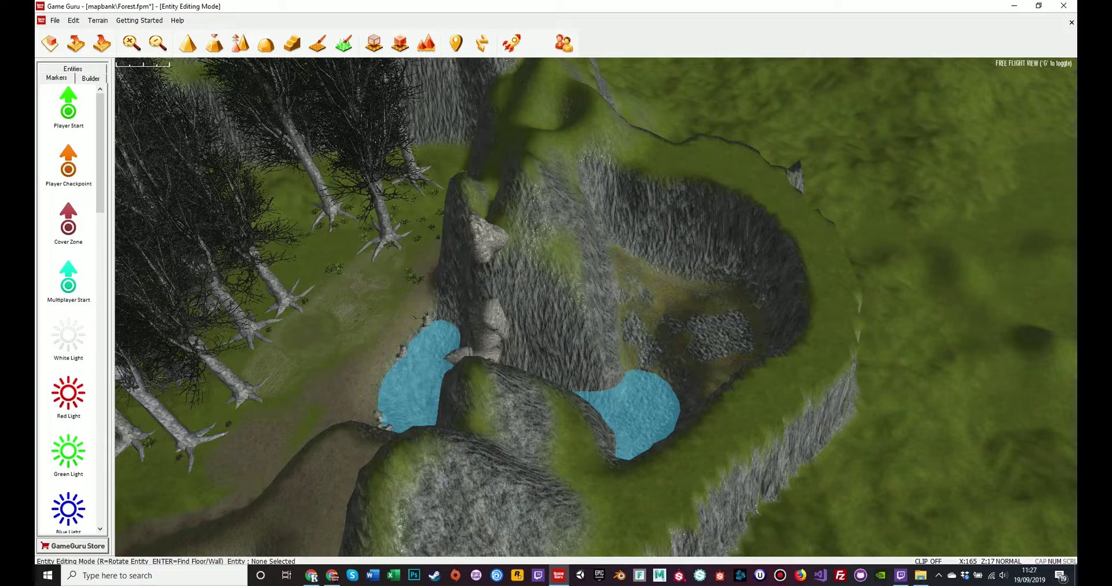
Delete the boulders blocking the water channel between the pond and the cleared hollow.
key("Delete")
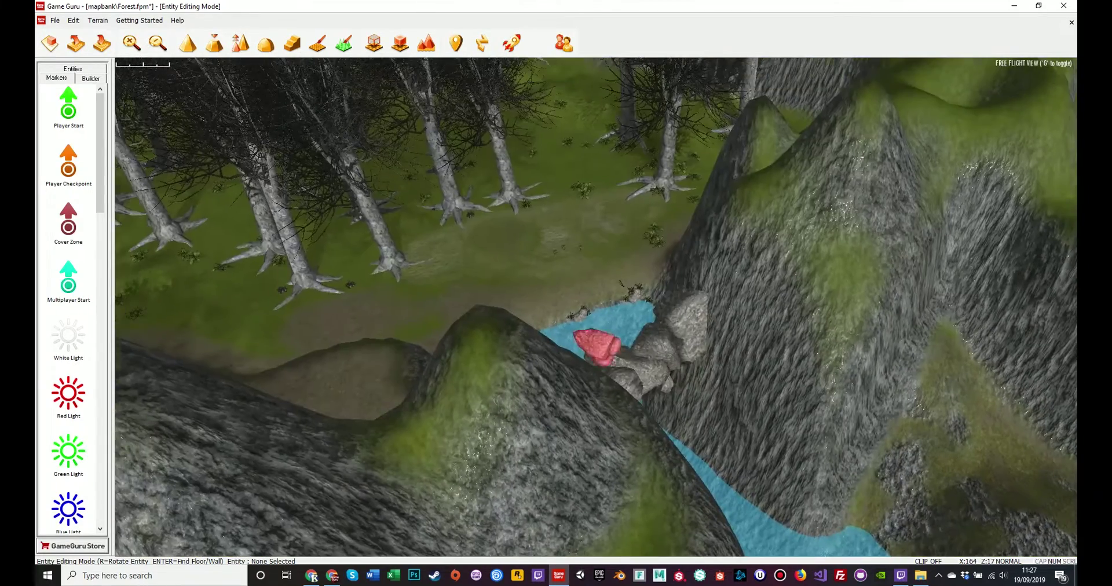
key("w")
right_click_drag(597, 347, 632, 402)
left_click_drag(461, 197, 499, 278)
key("g")
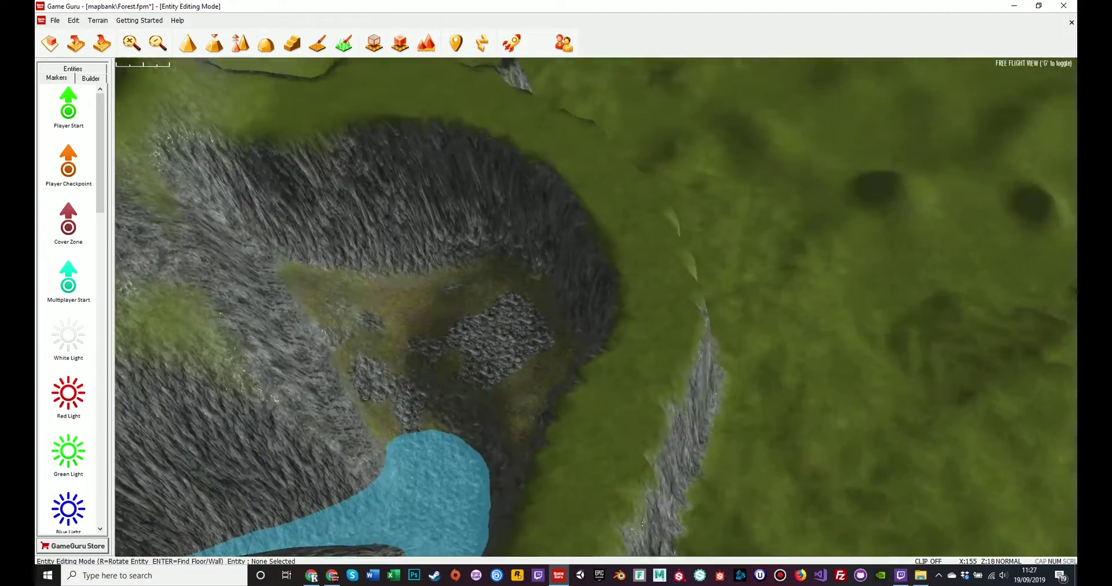
right_click_drag(596, 307, 550, 278)
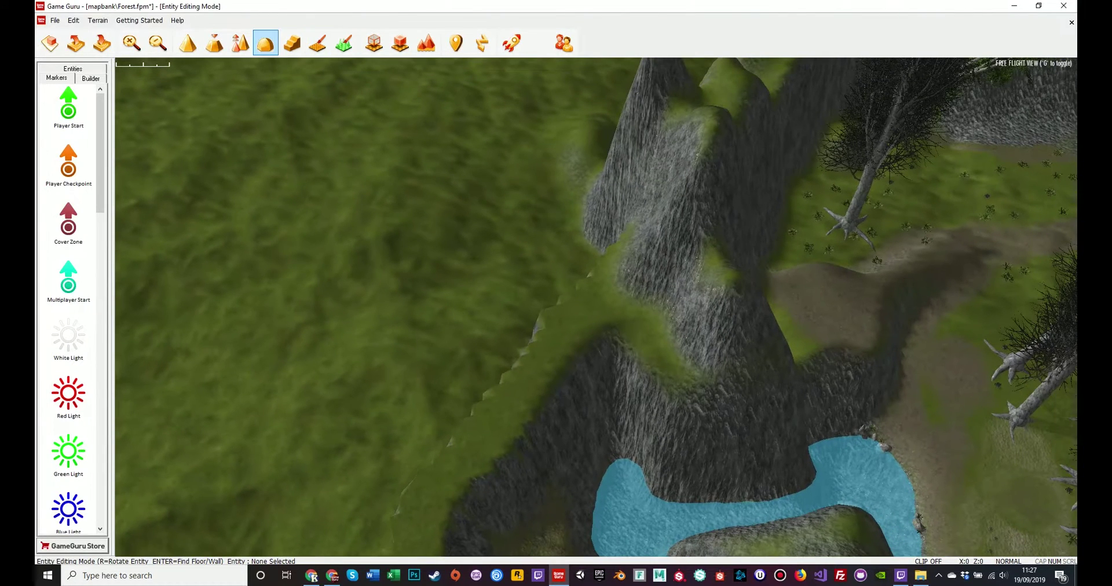
Blend the terrain along the outer ridge and rim around the cleared hollow.
left_click(266, 44)
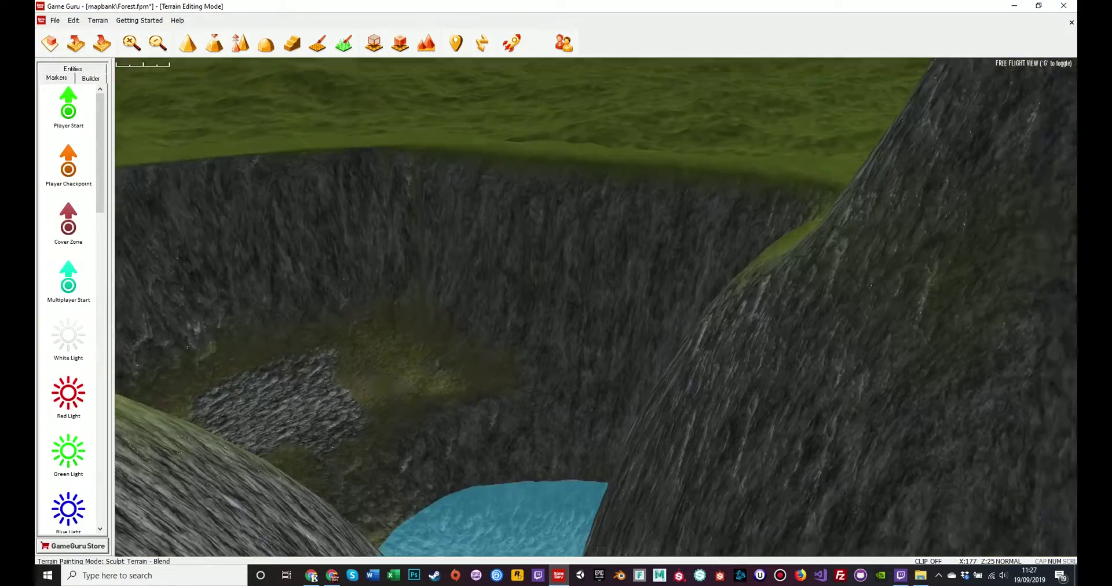
key("a")
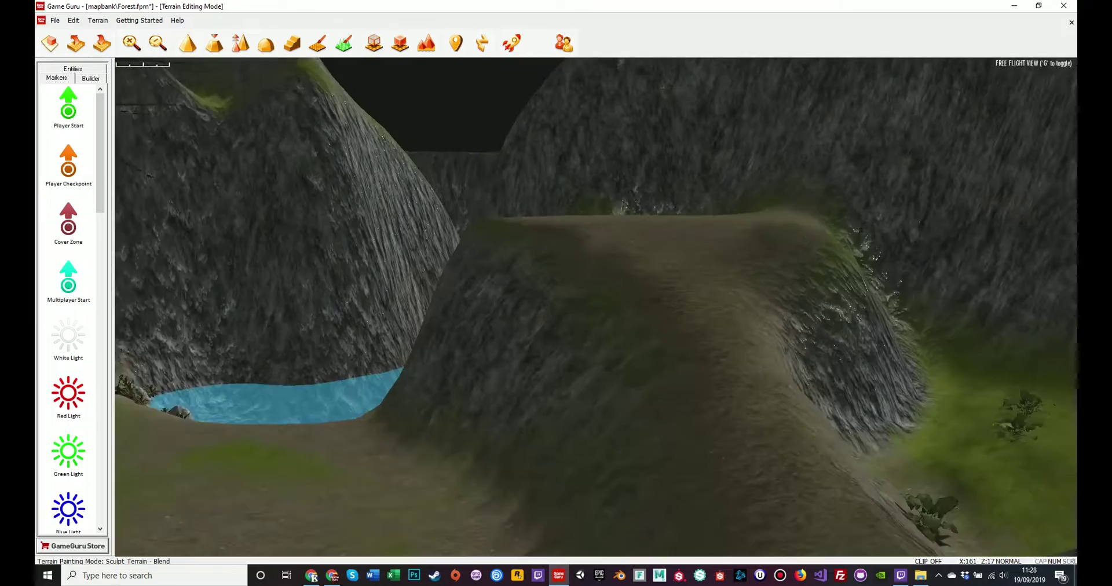
right_click_drag(596, 307, 658, 270)
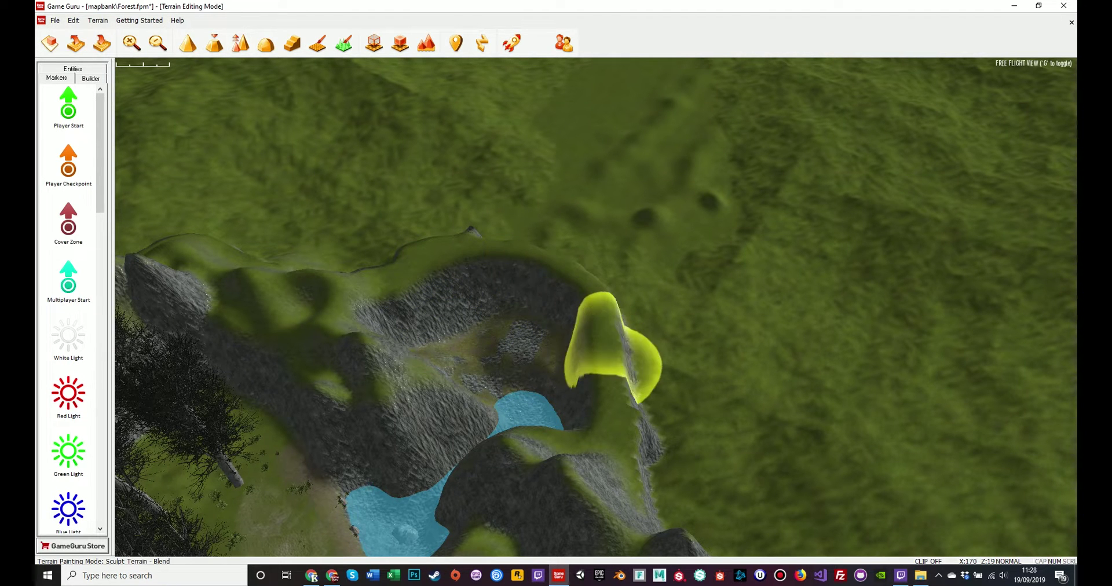
right_click_drag(640, 404, 603, 492)
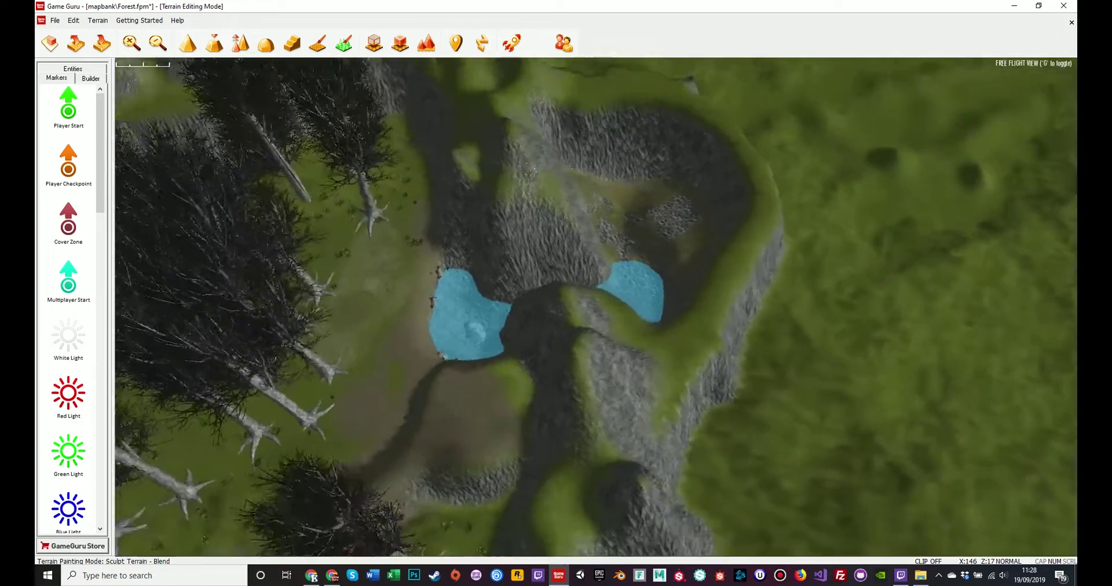
key("d")
key("d")
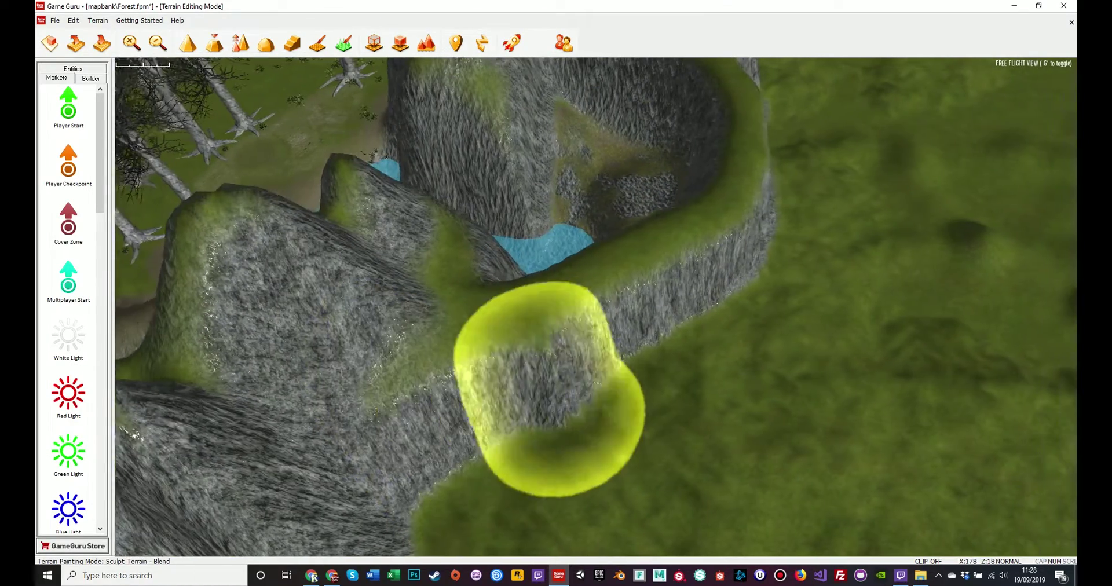
mouse_move(589, 315)
right_mouse_down()
mouse_move(579, 255)
mouse_move(634, 272)
right_mouse_up()
key("w")
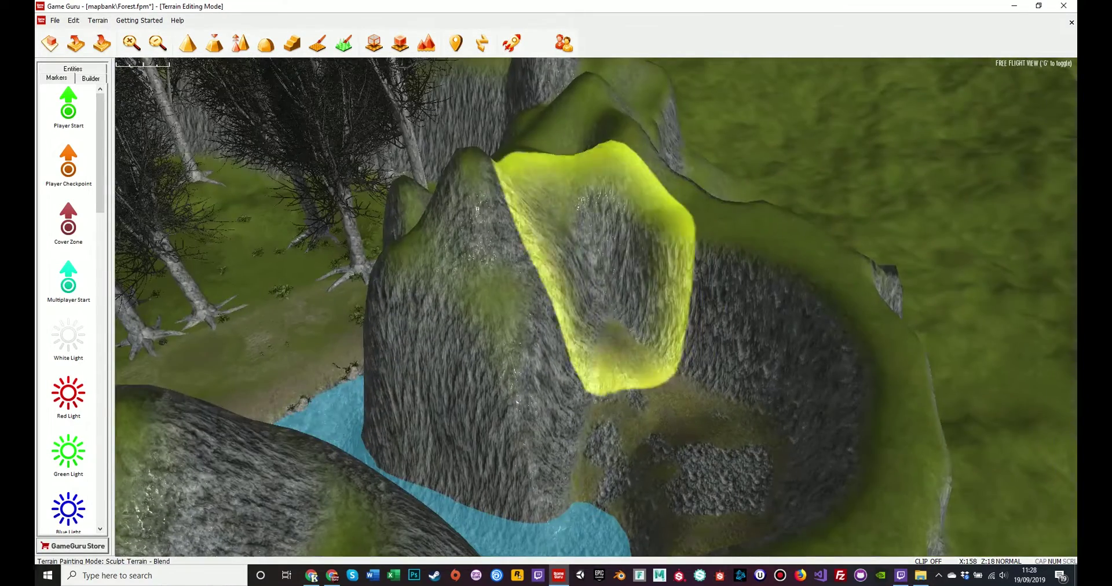
Smooth the hollow's inner walls and the cliffs beside its water pool with the Blend sculpt mode.
mouse_move(660, 432)
right_mouse_down()
mouse_move(718, 440)
mouse_move(709, 463)
right_mouse_up()
key("a")
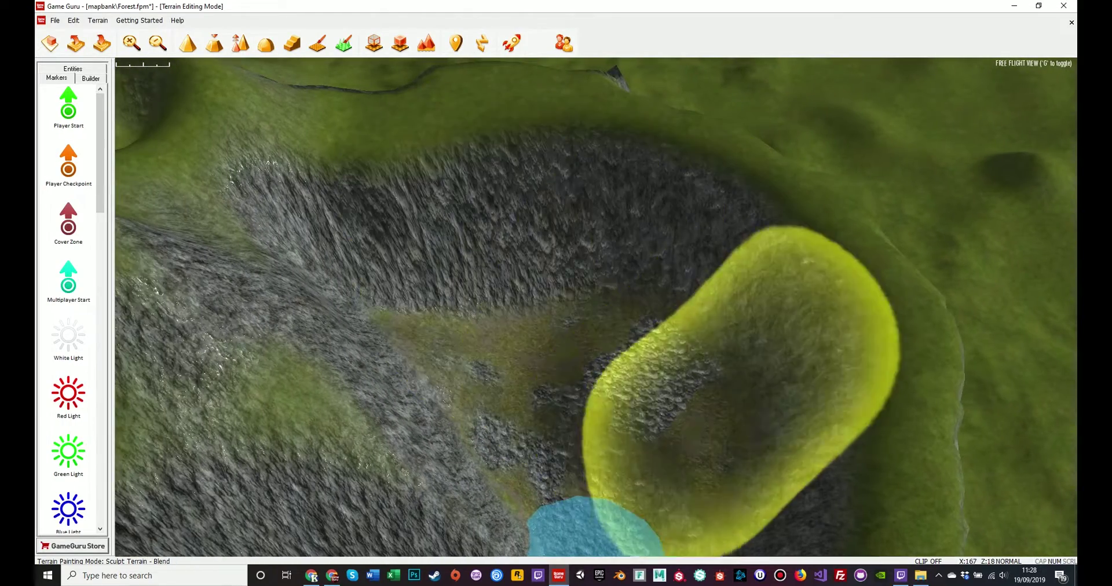
mouse_move(741, 389)
right_mouse_down()
mouse_move(776, 387)
mouse_move(753, 383)
right_mouse_up()
key("a")
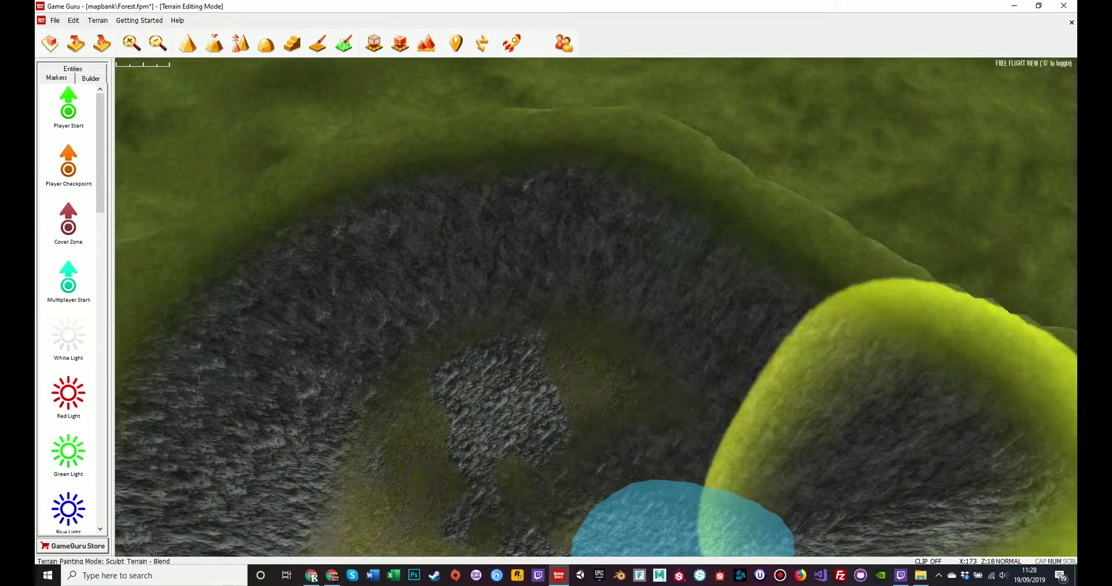
right_click_drag(863, 429, 996, 414)
key("s")
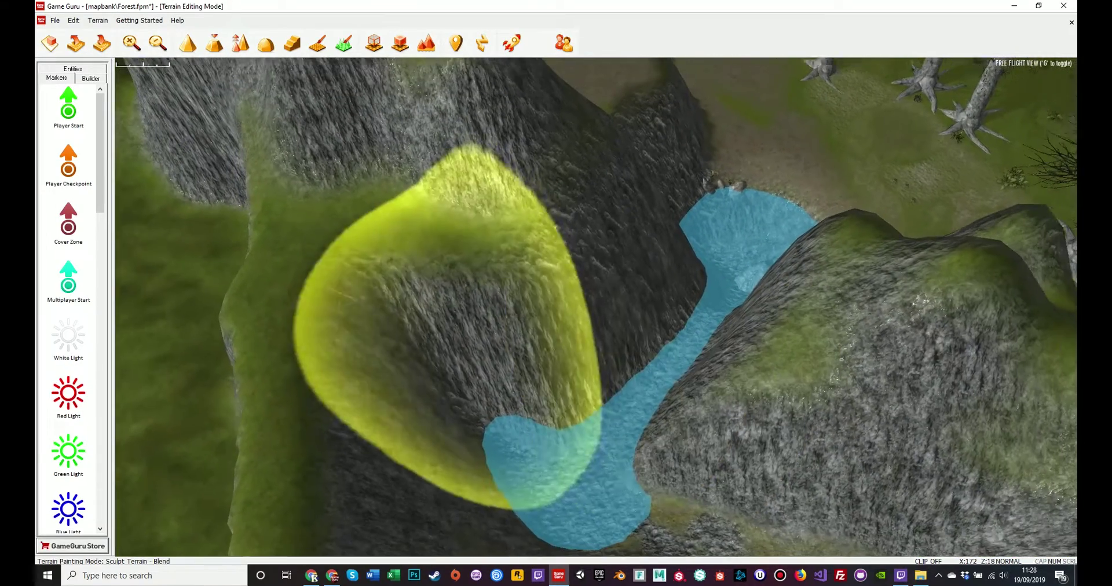
key("s")
mouse_move(718, 400)
right_mouse_down()
mouse_move(719, 464)
mouse_move(718, 431)
mouse_move(767, 400)
mouse_move(745, 359)
mouse_move(760, 378)
mouse_move(765, 350)
right_mouse_up()
key("w")
key("w")
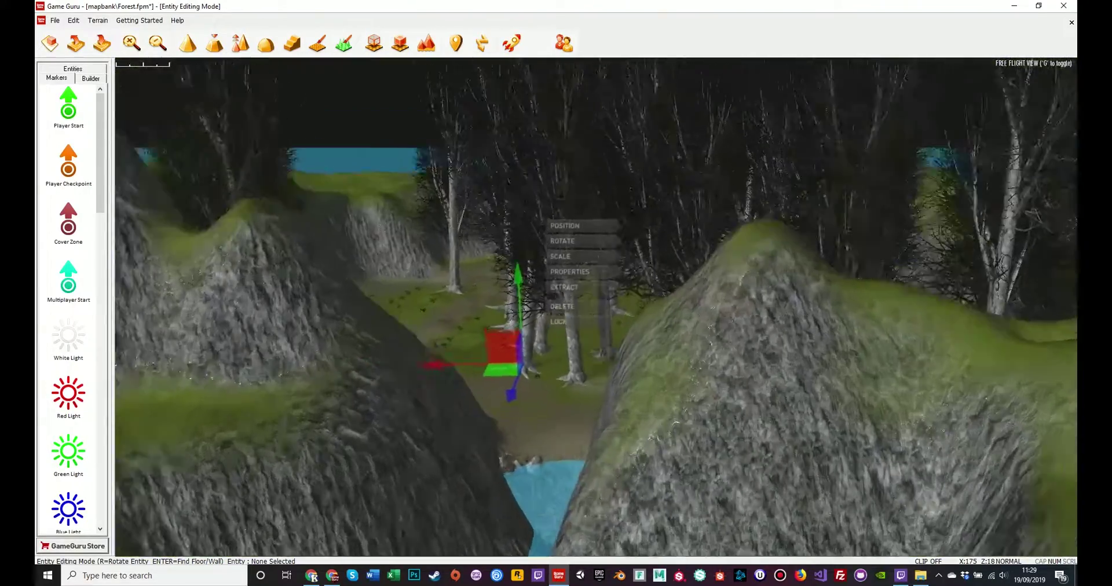
Cut a flat passage through the cliff at the stored height of the forest floor beside the bare tree.
key("s")
right_click_drag(595, 307, 597, 400)
key("w")
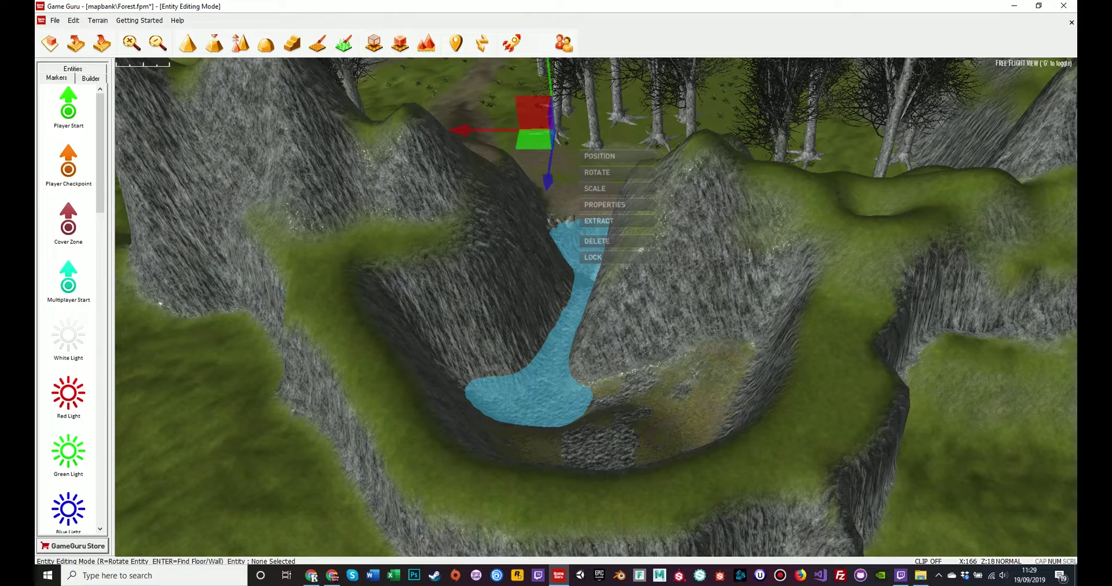
key("w")
right_click_drag(595, 307, 689, 289)
key("s")
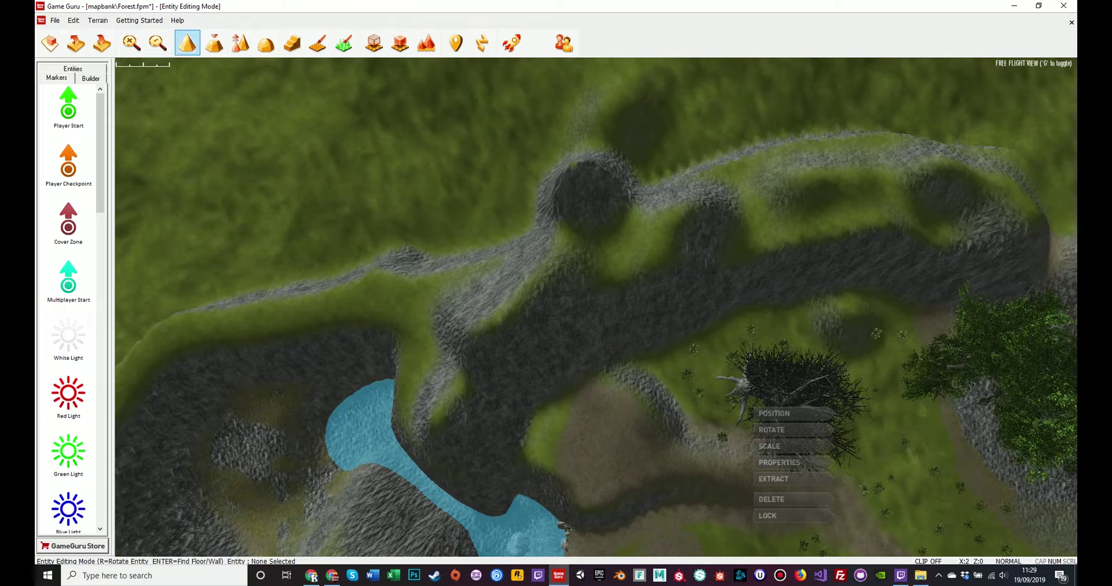
left_click(214, 42)
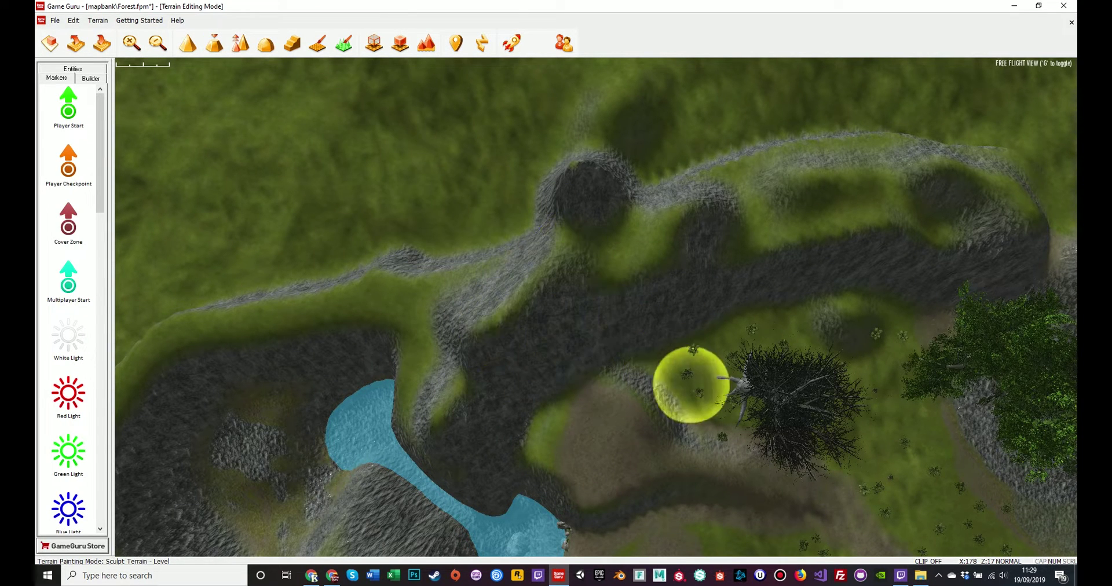
key("w")
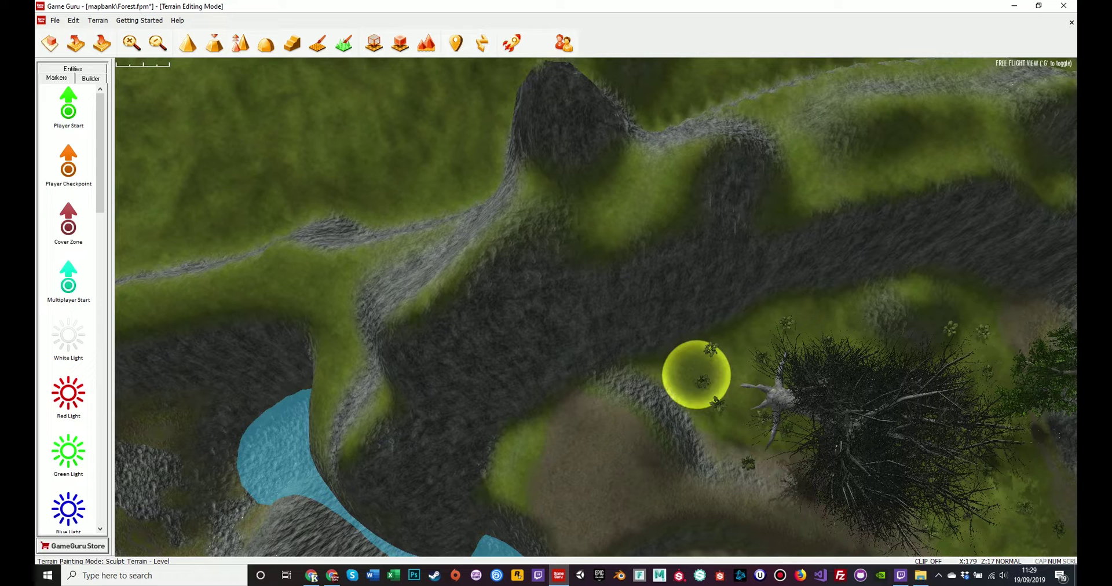
left_click(239, 43)
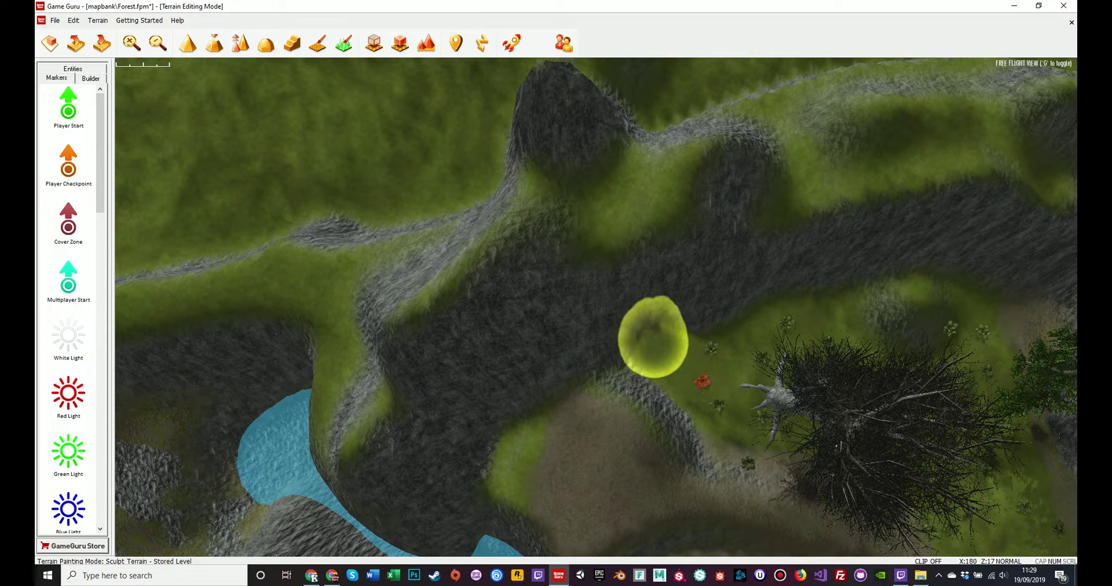
left_click_drag(652, 336, 464, 266)
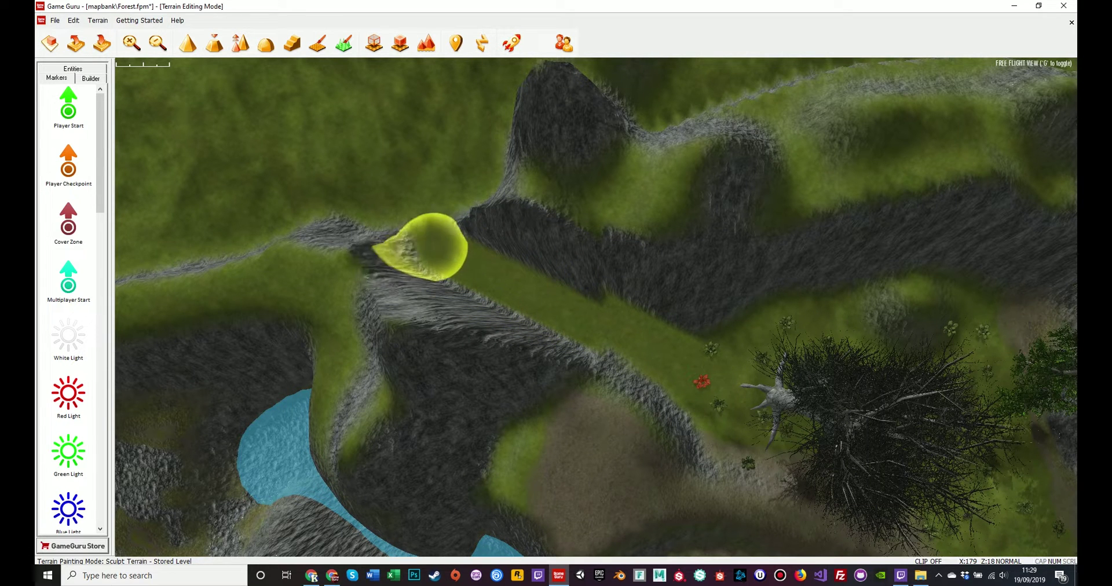
Extend the levelled path out of the passage along the outer foot of the cliffs at the same stored height.
mouse_move(349, 218)
left_mouse_down()
mouse_move(221, 200)
mouse_move(147, 218)
left_mouse_up()
mouse_move(147, 217)
right_mouse_down()
mouse_move(278, 218)
mouse_move(231, 220)
mouse_move(226, 186)
mouse_move(347, 217)
mouse_move(417, 215)
mouse_move(440, 186)
mouse_move(365, 116)
mouse_move(463, 139)
mouse_move(487, 197)
mouse_move(556, 197)
mouse_move(521, 150)
mouse_move(532, 174)
mouse_move(521, 244)
mouse_move(533, 261)
mouse_move(602, 255)
mouse_move(638, 197)
mouse_move(626, 249)
mouse_move(637, 197)
mouse_move(660, 255)
mouse_move(706, 232)
mouse_move(742, 238)
mouse_move(724, 284)
mouse_move(602, 261)
mouse_move(498, 214)
mouse_move(383, 249)
mouse_move(262, 194)
right_mouse_up()
key("w")
key("w")
key("w")
key("w")
key("w")
key("w")
key("g")
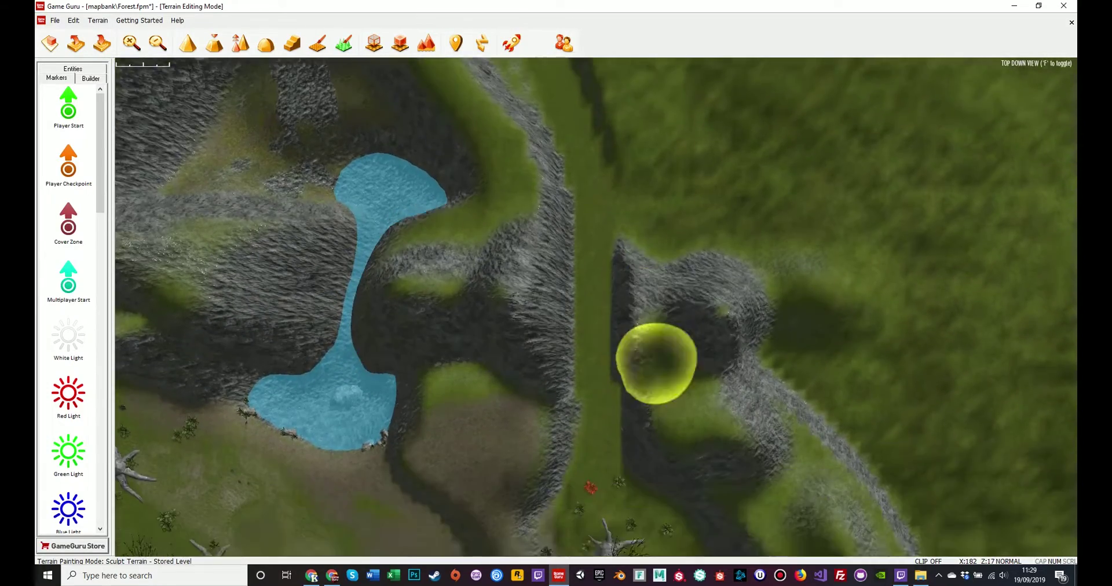
key("f")
key("w")
right_click_drag(597, 307, 428, 267)
key("w")
right_click_drag(718, 283, 683, 300)
Raise a mound at the forest end of the passage with the Shape sculpt mode and level its top.
left_click(187, 43)
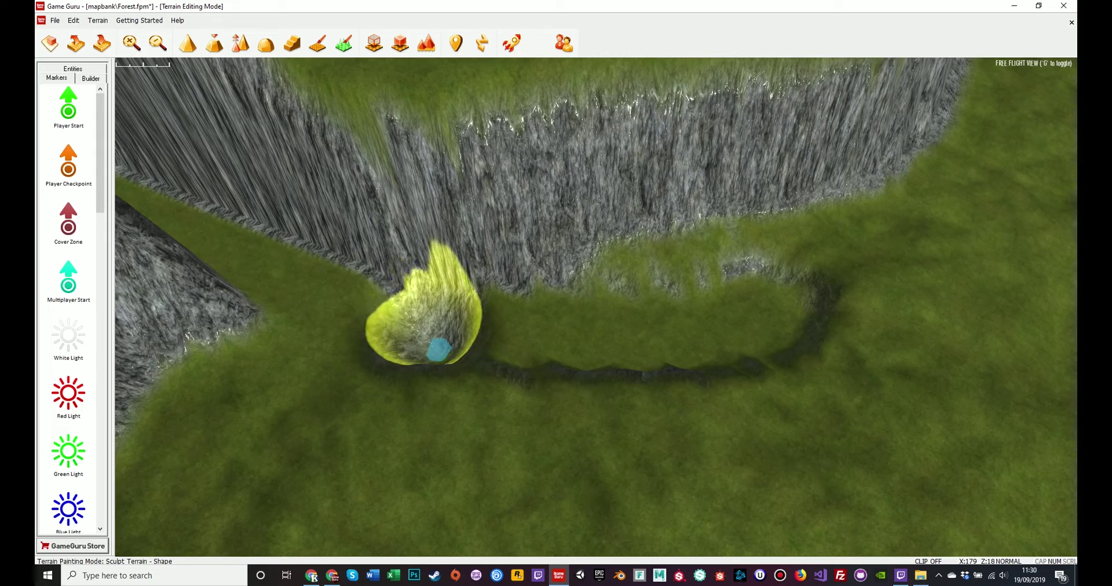
mouse_move(430, 324)
right_mouse_down()
mouse_move(365, 310)
mouse_move(348, 255)
right_mouse_up()
key("w")
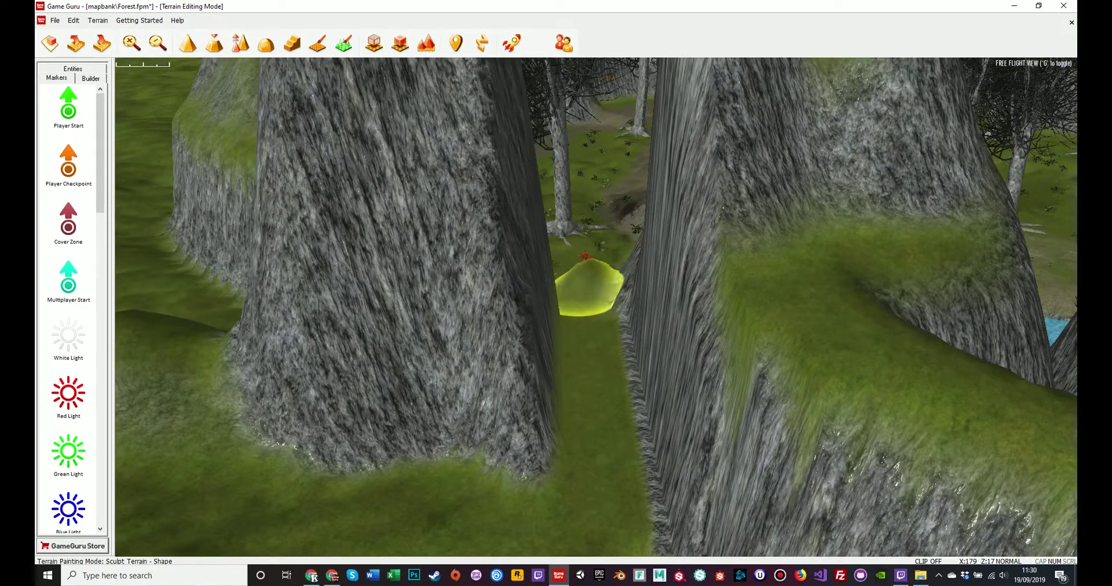
left_click(585, 255)
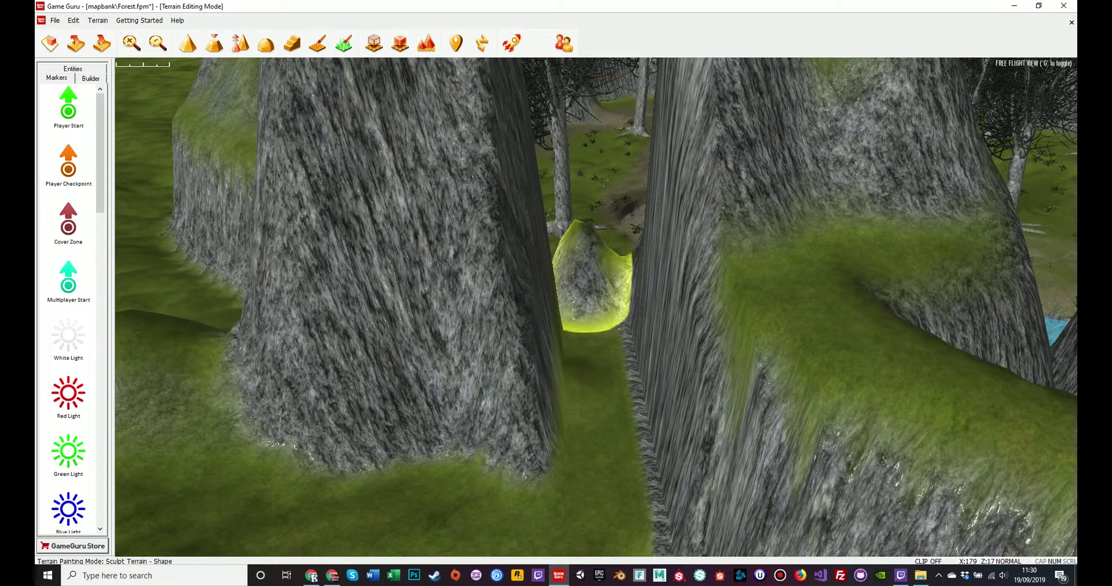
left_click(214, 44)
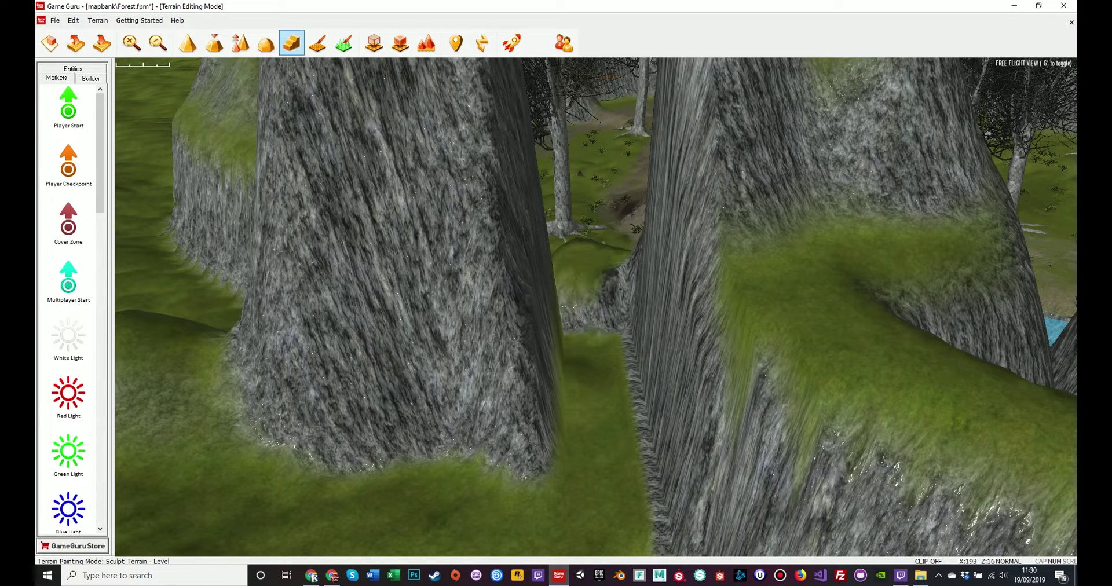
Ramp the passage floor from the mound at the forest end towards the outer ground and blend the slope.
left_click(291, 43)
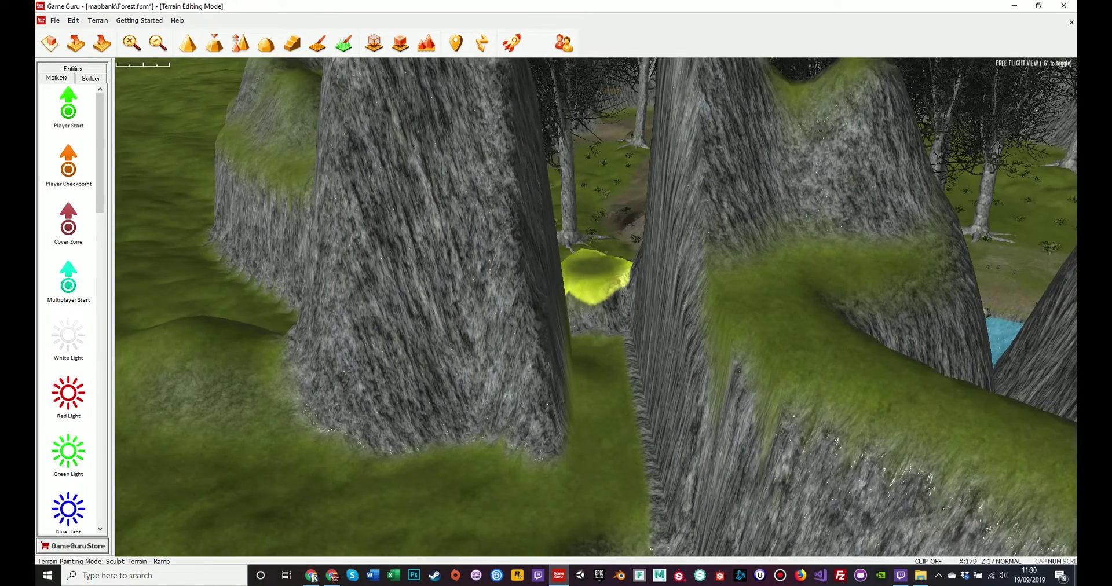
key("s")
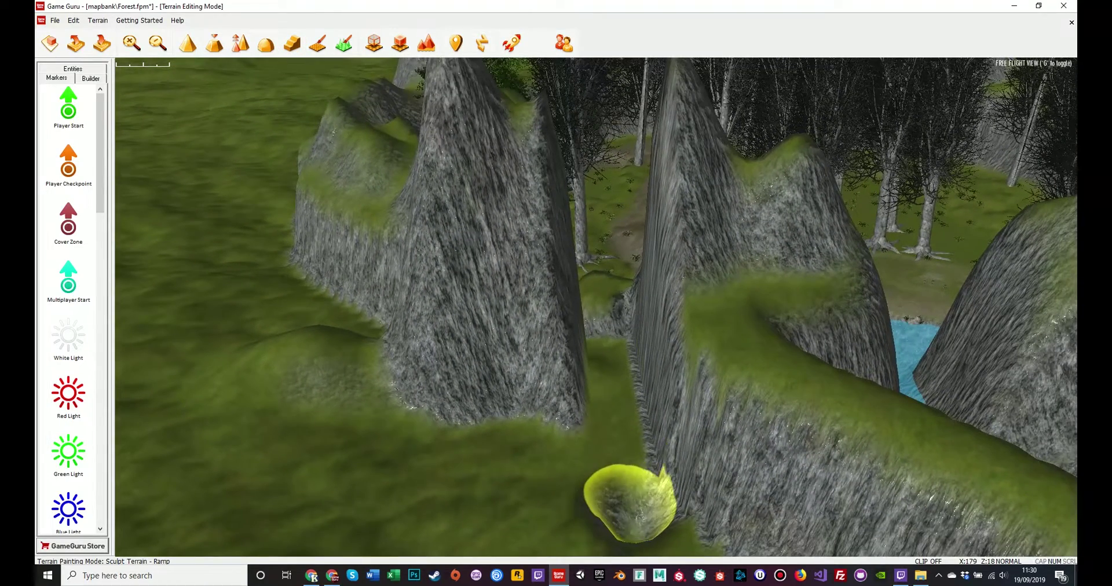
key("w")
mouse_move(630, 513)
right_mouse_down()
mouse_move(626, 541)
mouse_move(620, 530)
mouse_move(628, 551)
mouse_move(629, 449)
mouse_move(621, 469)
mouse_move(631, 452)
mouse_move(629, 497)
mouse_move(629, 463)
mouse_move(643, 497)
mouse_move(631, 468)
mouse_move(630, 490)
mouse_move(620, 478)
right_mouse_up()
key("w")
key("s")
key("w")
key("s")
key("w")
key("w")
key("s")
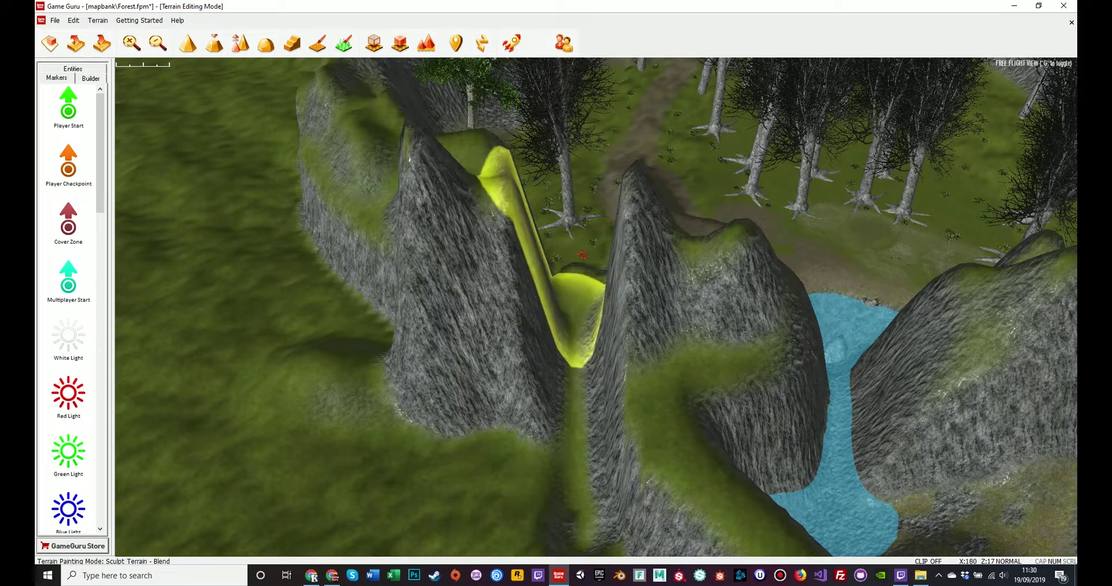
Flatten a wider area of ground at the passage's outer mouth, along the cliff foot, using the Stored Level mode.
mouse_move(542, 347)
right_mouse_down()
mouse_move(570, 377)
mouse_move(564, 399)
mouse_move(553, 385)
mouse_move(556, 437)
mouse_move(541, 429)
right_mouse_up()
key("w")
left_click(213, 43)
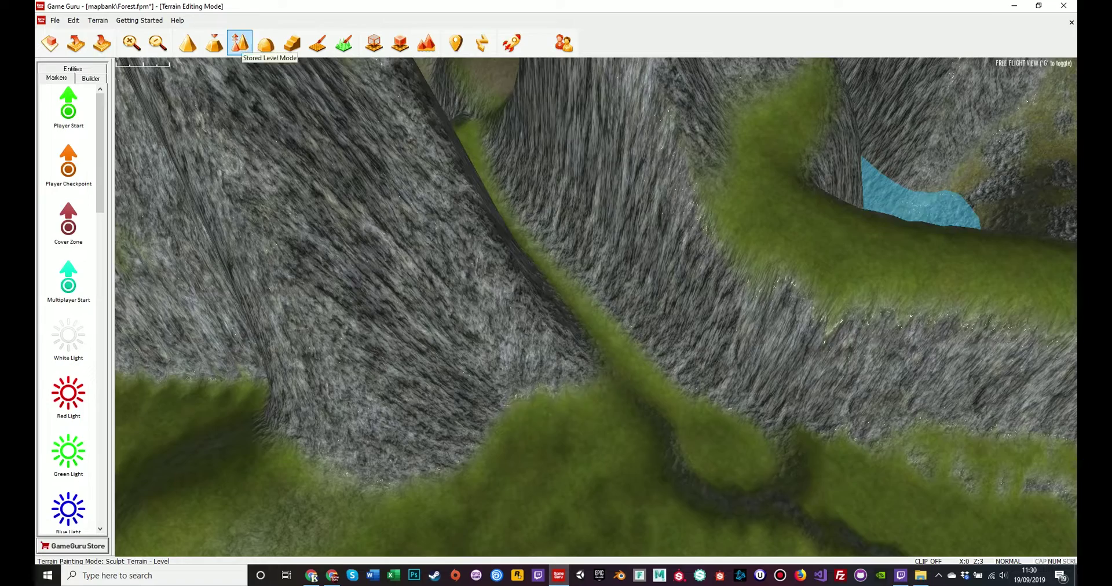
left_click(239, 42)
key("s")
key("d")
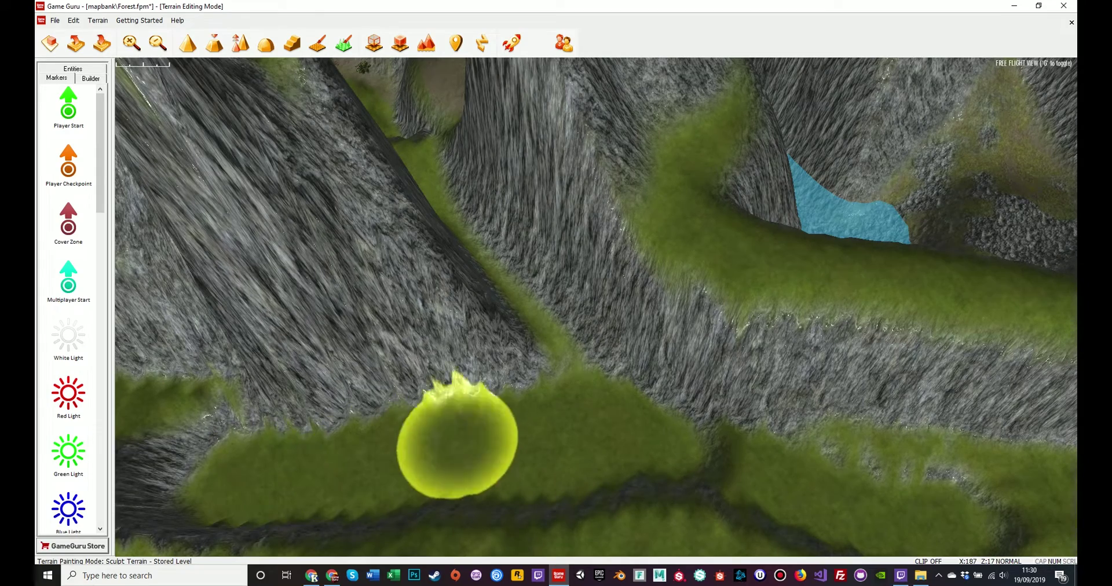
mouse_move(468, 439)
left_mouse_down()
mouse_move(519, 380)
mouse_move(517, 346)
left_mouse_up()
Create a terrain ramp from the mound at the forest end through the passage to the flattened outer ground.
key("d")
right_click_drag(517, 346, 440, 330)
right_click_drag(510, 371, 548, 341)
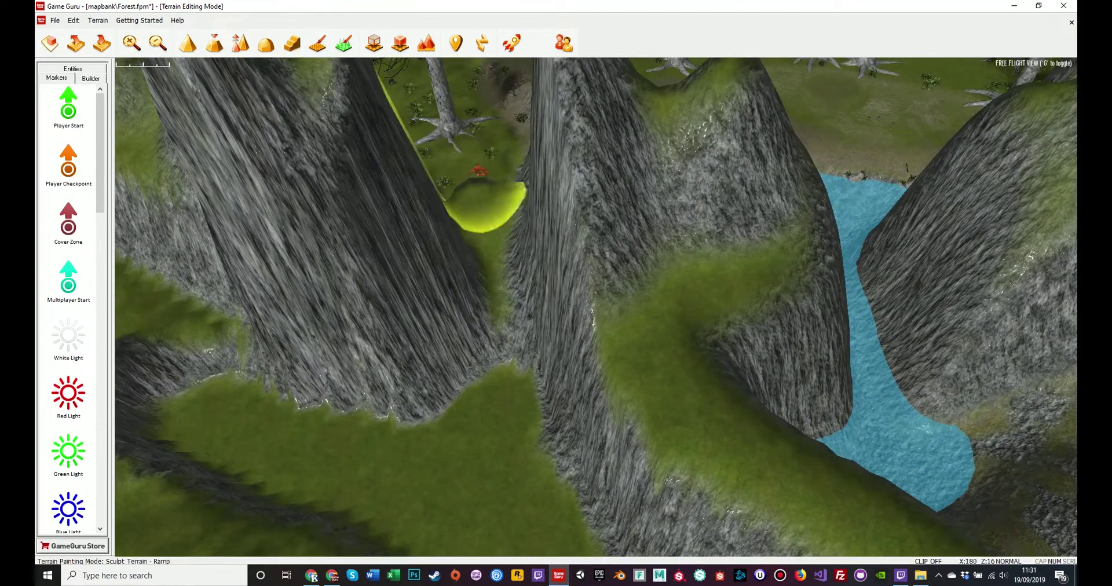
mouse_move(488, 209)
left_mouse_down()
mouse_move(413, 420)
mouse_move(415, 464)
mouse_move(472, 517)
left_mouse_up()
key("s")
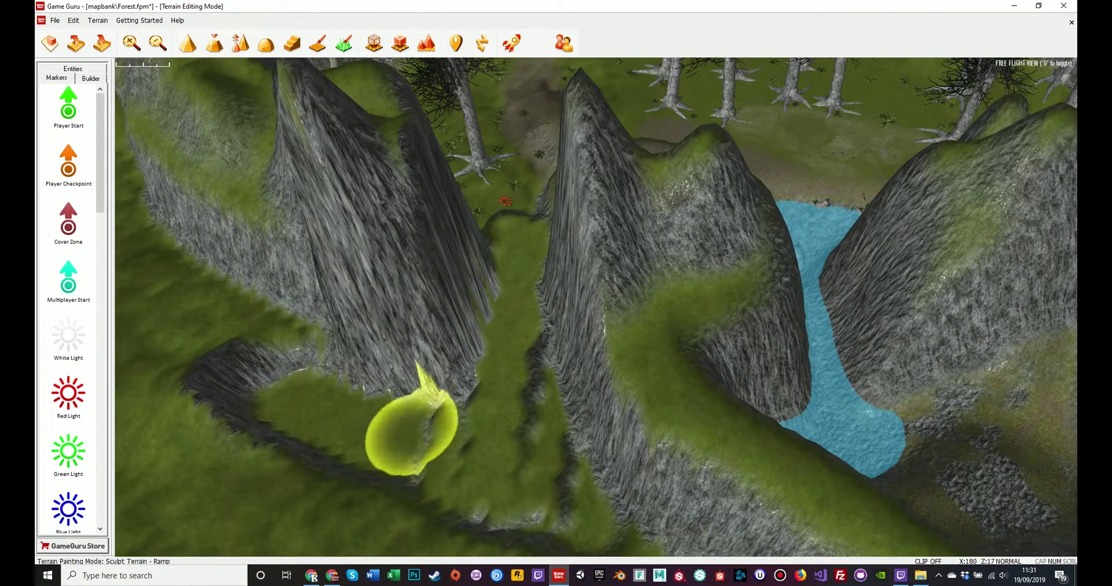
Ramp the ground along the cliff foot across the flattened area at the passage's outer mouth.
left_click_drag(264, 506, 279, 498)
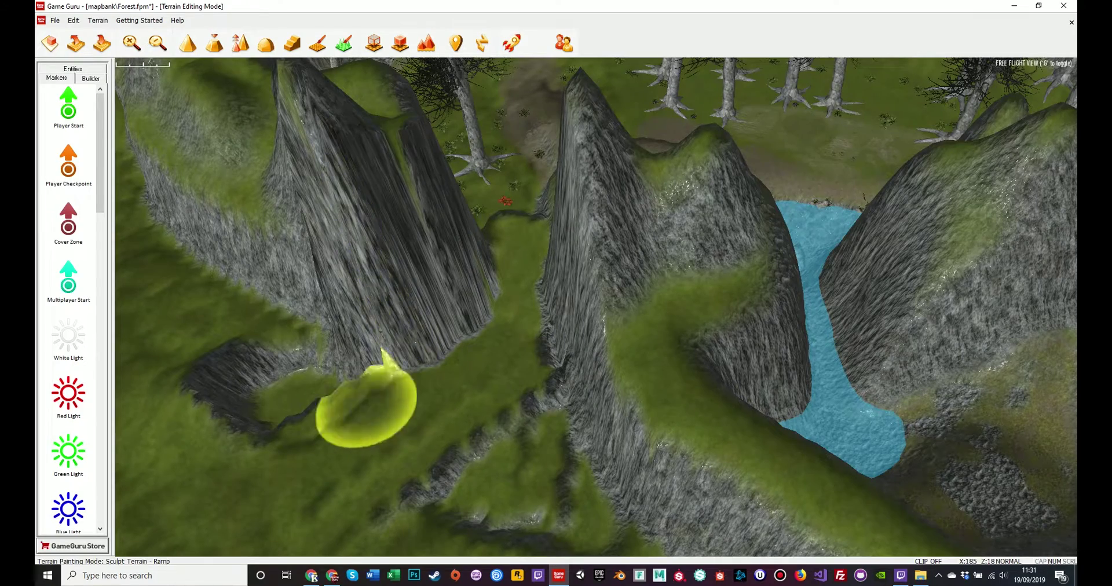
left_click_drag(200, 408, 161, 402)
Dig a hollow at the cliff foot beside the passage's outer mouth with the Shape sculpt mode and level its bottom.
mouse_move(542, 400)
right_mouse_down()
mouse_move(440, 464)
mouse_move(354, 455)
mouse_move(342, 330)
mouse_move(301, 345)
mouse_move(130, 350)
mouse_move(200, 356)
mouse_move(281, 402)
right_mouse_up()
key("w")
key("w")
key("s")
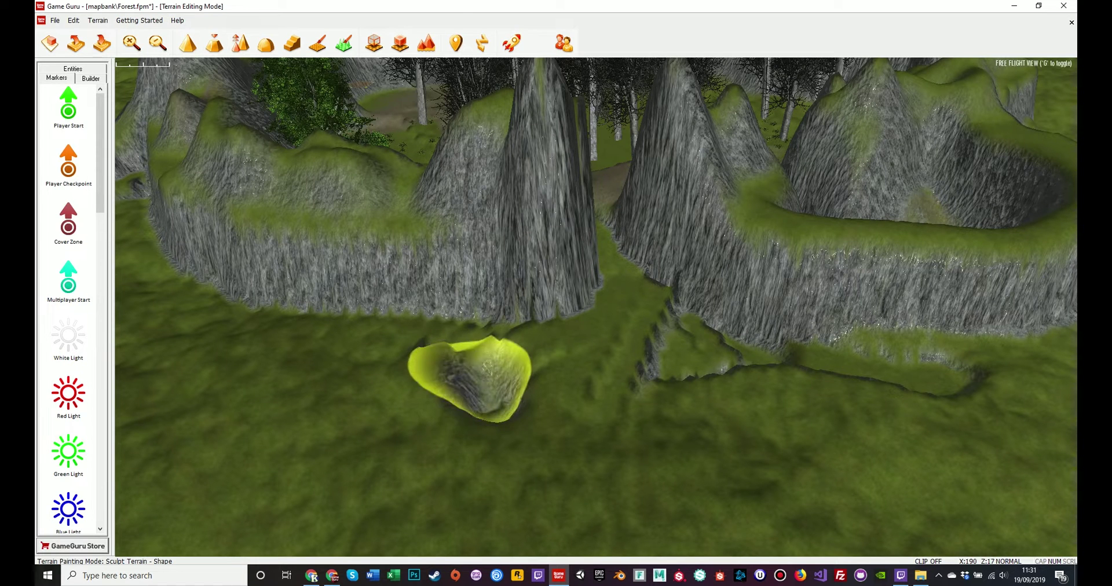
left_click_drag(489, 415, 492, 422)
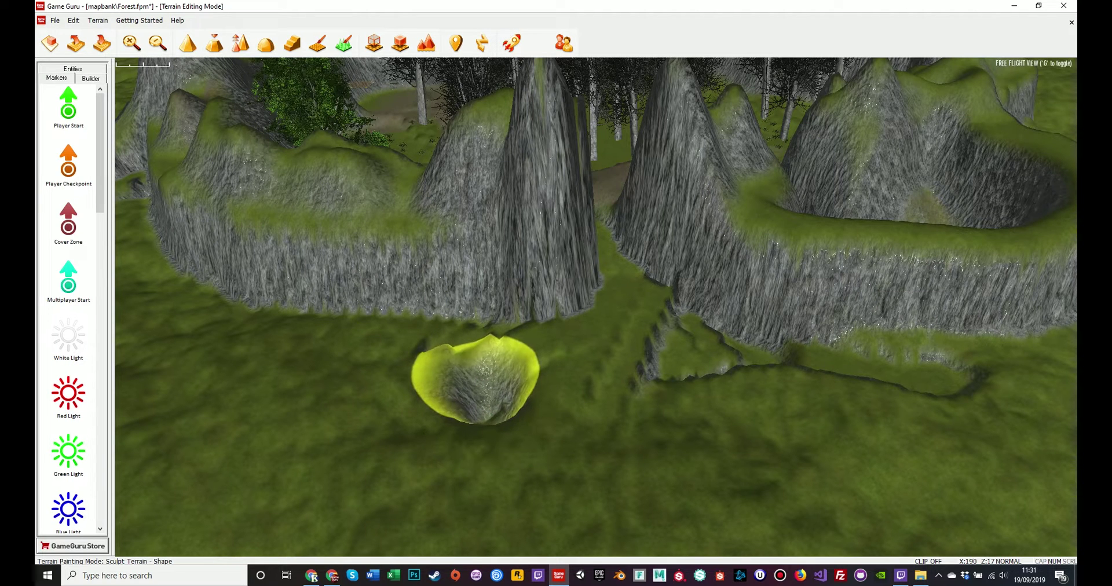
left_click(214, 43)
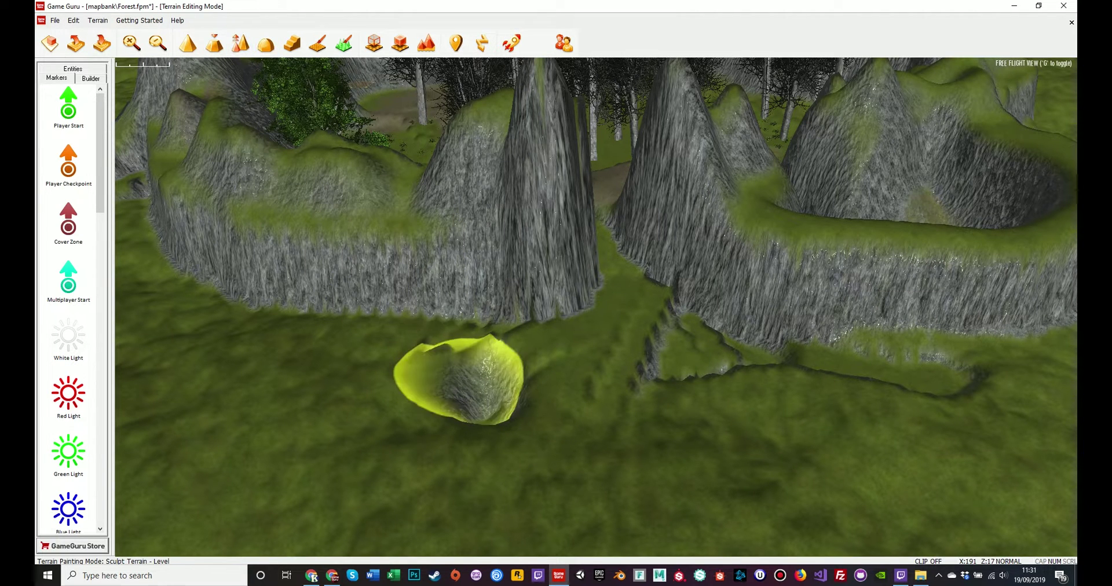
left_click_drag(480, 408, 472, 398)
Level the hollow into a round basin and create a terrain ramp connecting it to the passage floor.
left_click(291, 43)
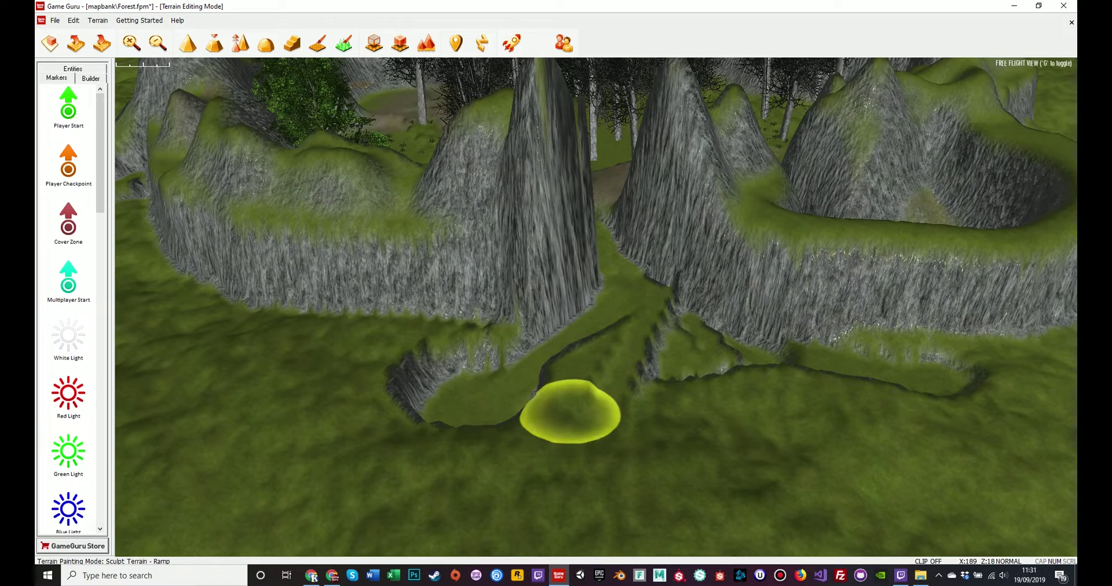
mouse_move(568, 409)
right_mouse_down()
mouse_move(614, 409)
mouse_move(565, 382)
right_mouse_up()
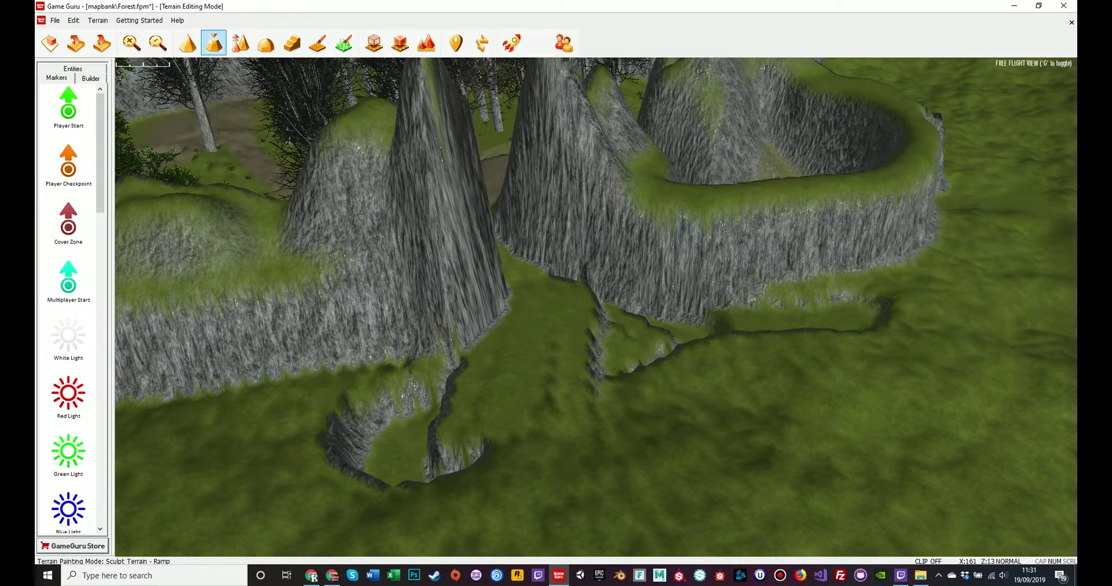
key("2")
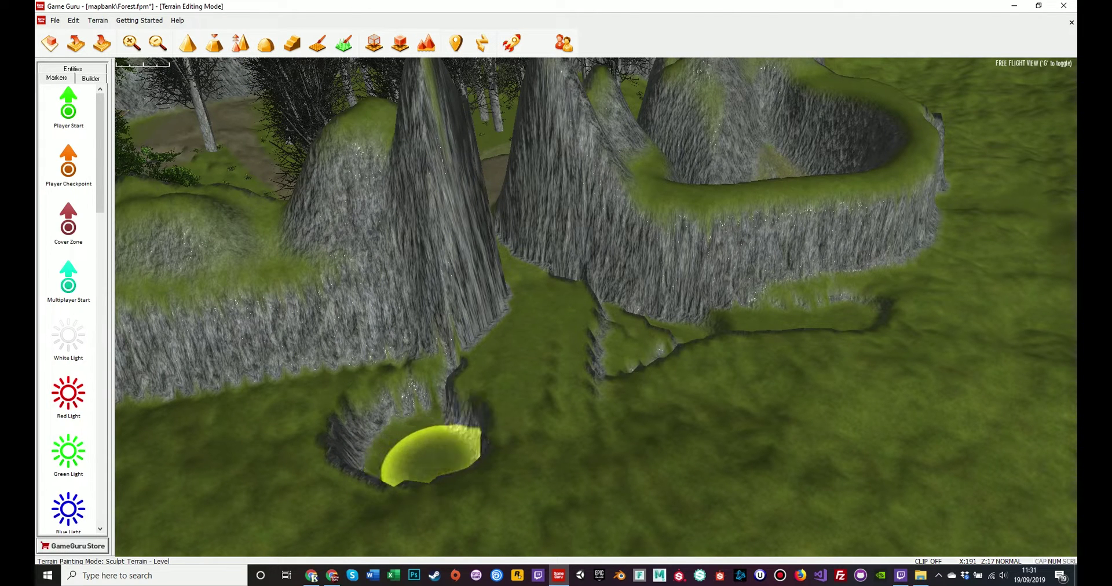
left_click_drag(435, 452, 411, 452)
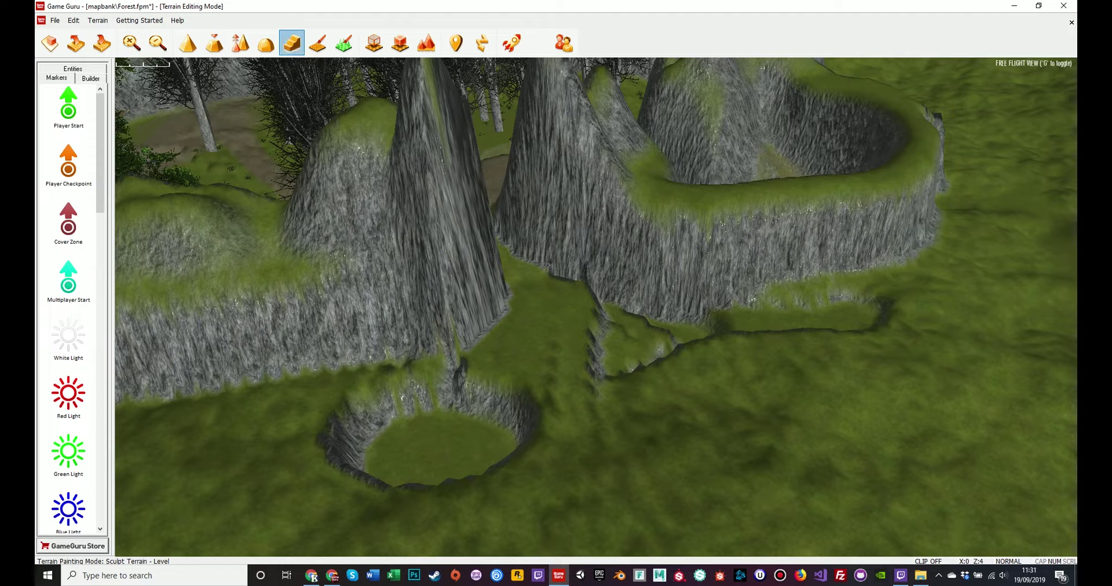
left_click(292, 43)
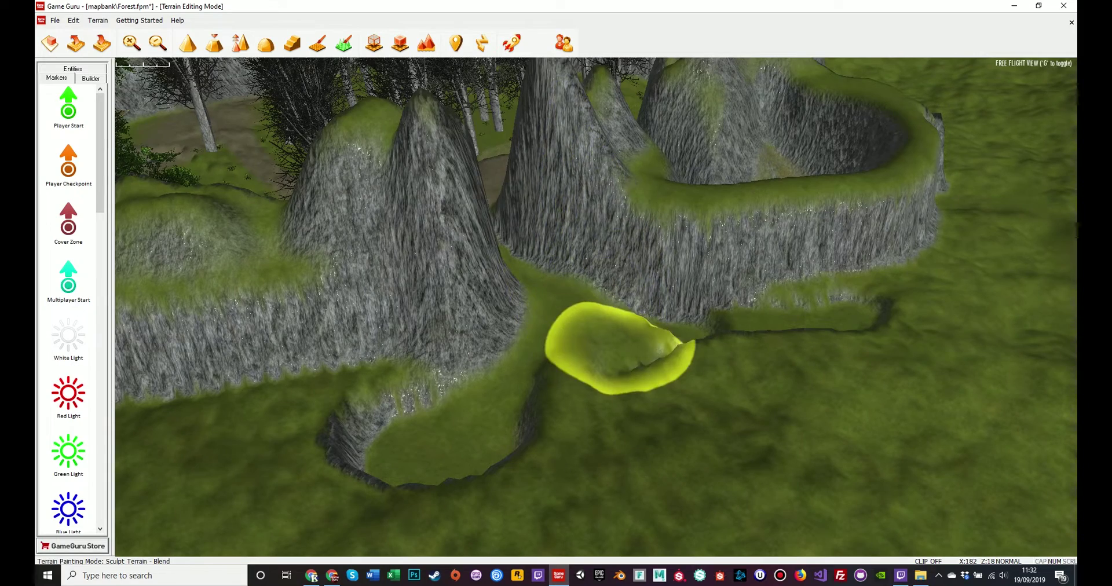
Smooth the cliff walls on both sides of the passage with the Blend sculpt mode.
key("s")
mouse_move(619, 348)
right_mouse_down()
mouse_move(602, 301)
mouse_move(643, 353)
right_mouse_up()
key("w")
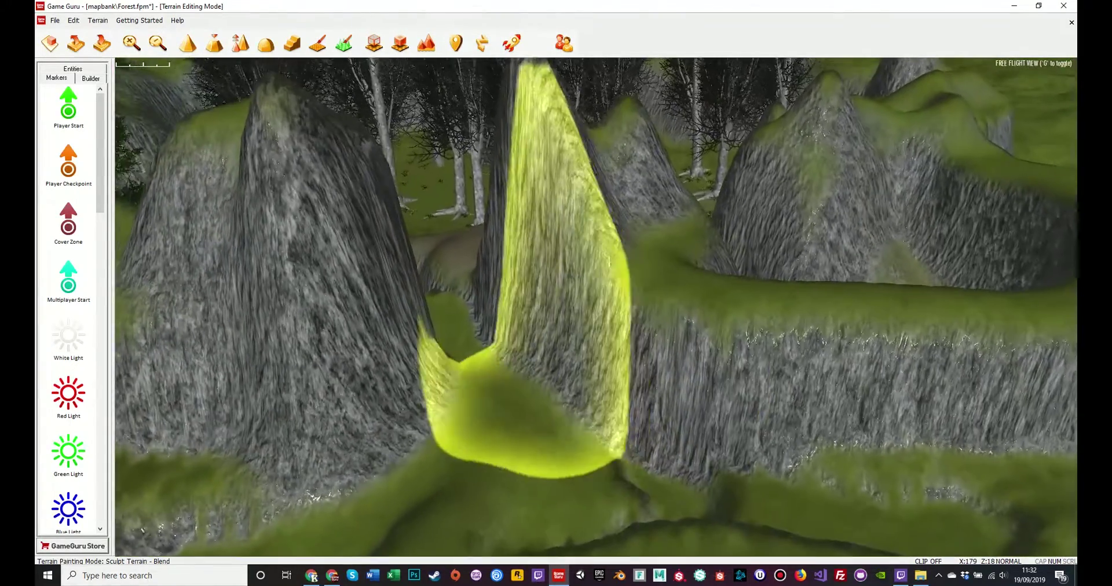
key("w")
mouse_move(539, 394)
right_mouse_down()
mouse_move(545, 354)
mouse_move(619, 452)
right_mouse_up()
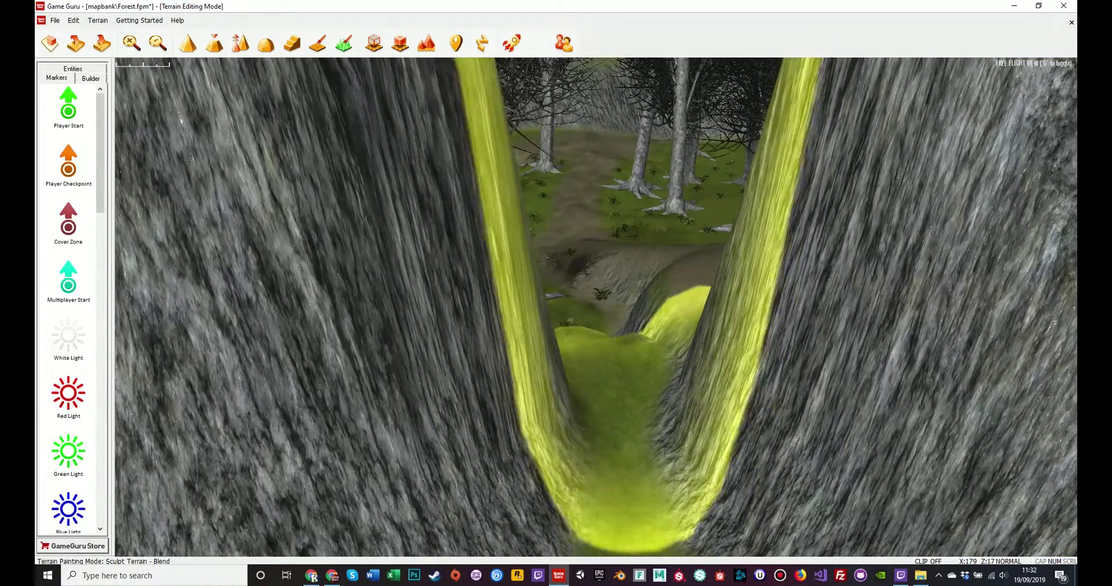
key("w")
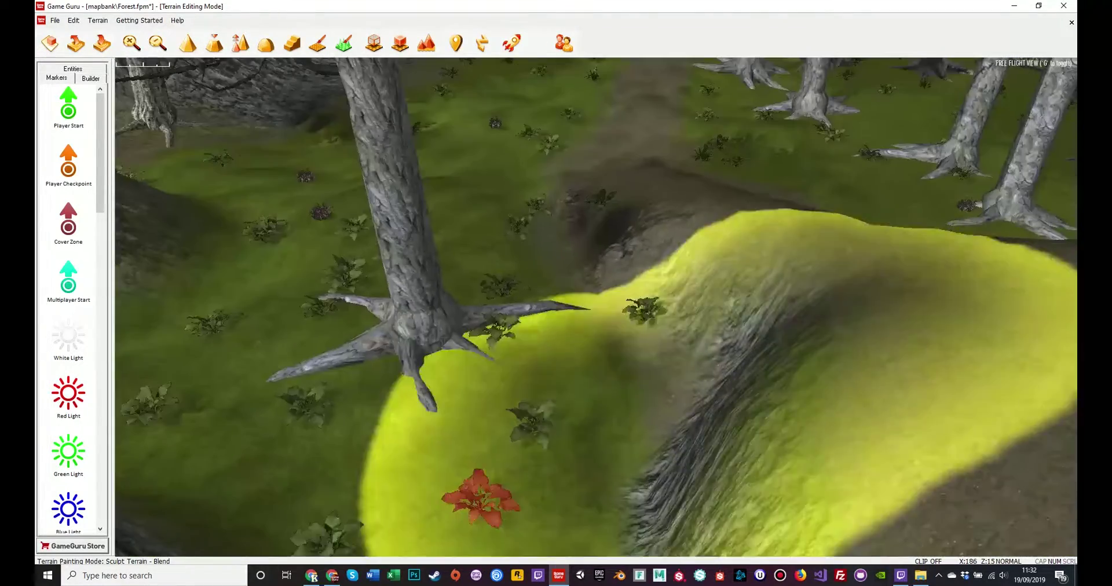
key("g")
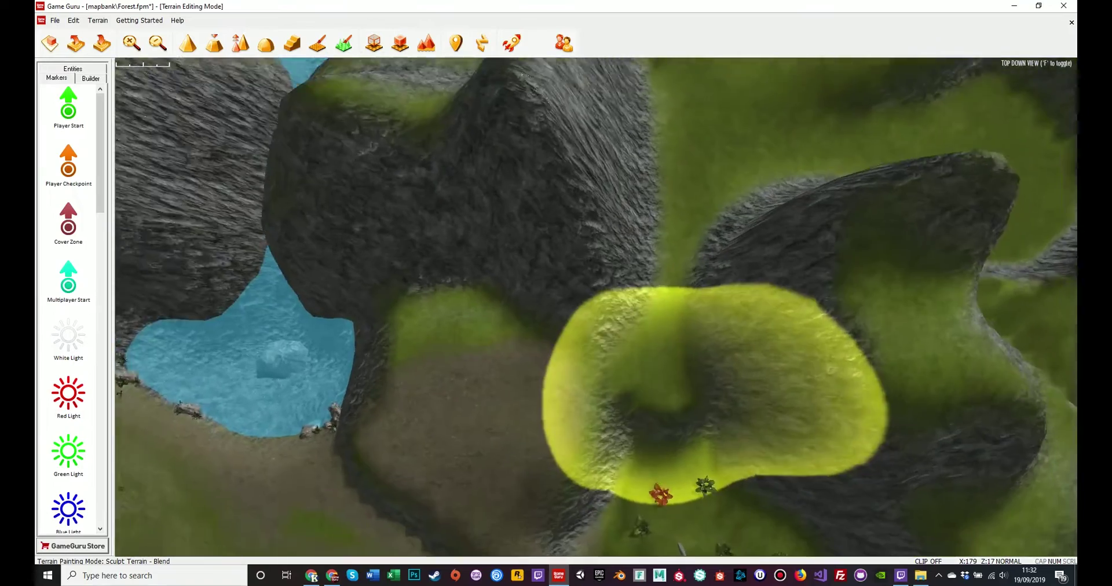
scroll(693, 394, "up", 2)
scroll(693, 394, "down", 3)
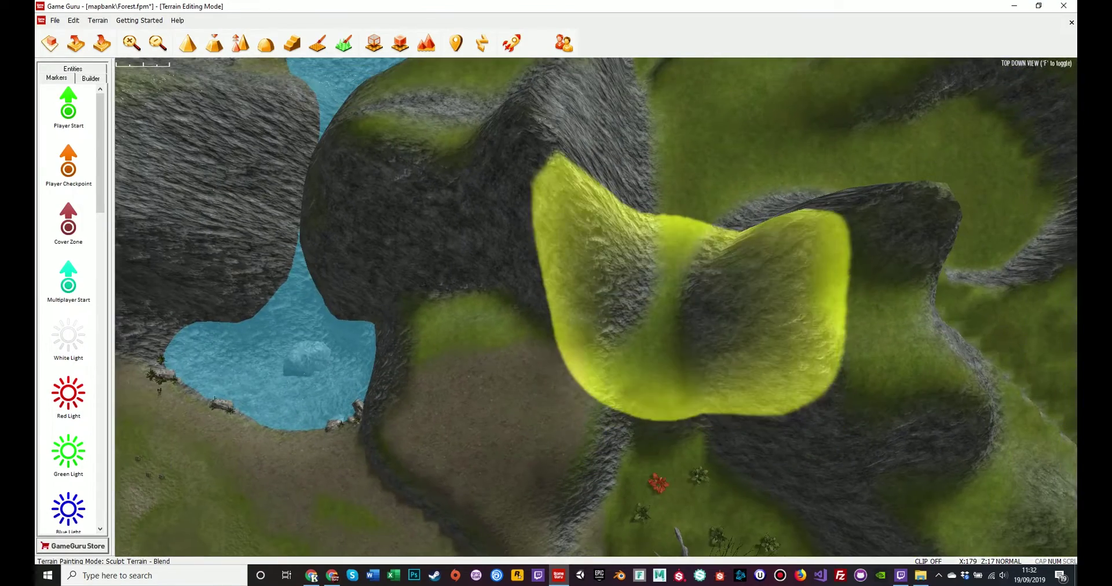
key("w")
key("d")
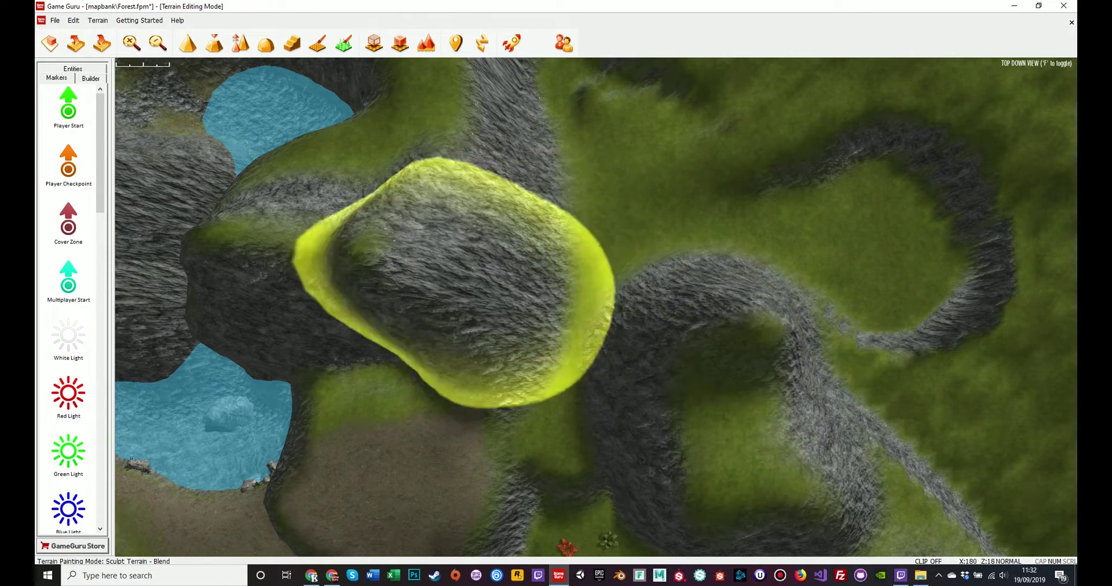
key("f")
key("w")
mouse_move(702, 388)
right_mouse_down()
mouse_move(779, 342)
mouse_move(757, 322)
right_mouse_up()
key("s")
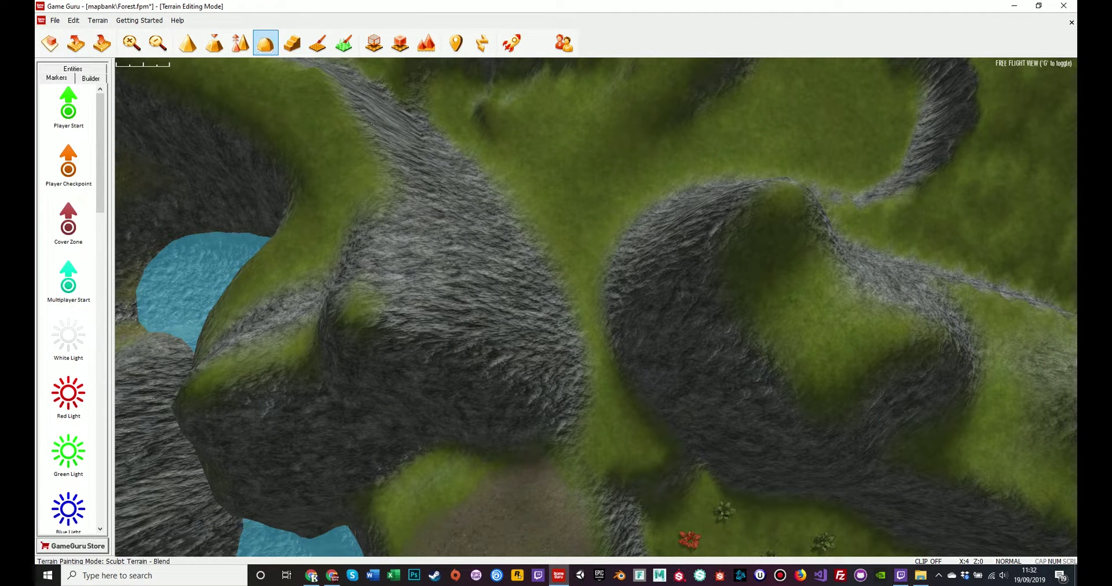
Level and widen the narrow stretch of passage floor between the cliffs towards the forest end.
left_click(213, 42)
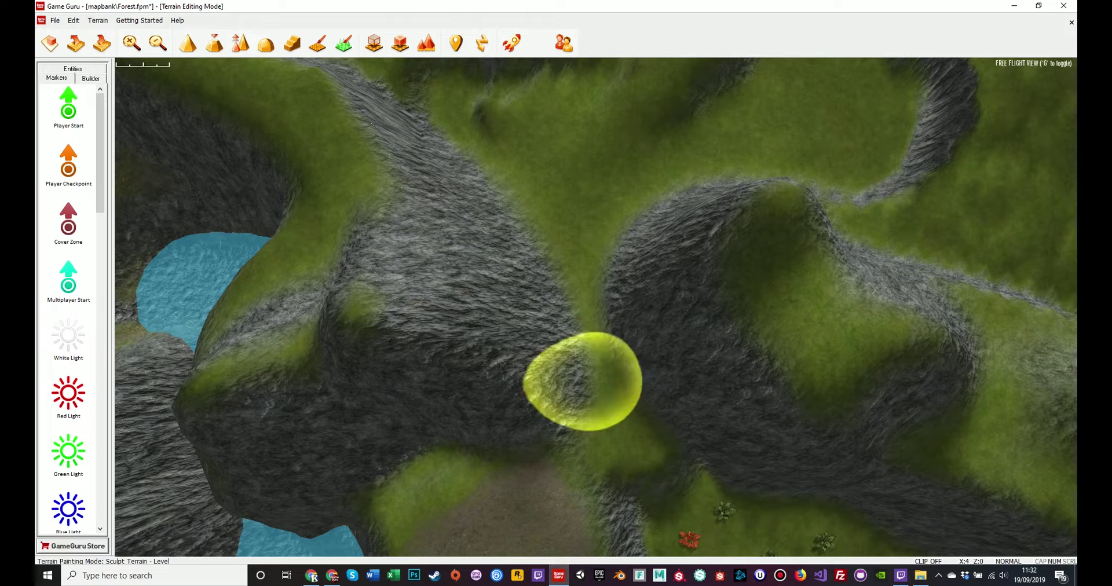
mouse_move(612, 406)
left_mouse_down()
mouse_move(591, 323)
mouse_move(622, 213)
mouse_move(702, 150)
mouse_move(853, 133)
mouse_move(707, 112)
mouse_move(578, 233)
mouse_move(593, 203)
mouse_move(561, 254)
mouse_move(577, 321)
mouse_move(568, 362)
mouse_move(613, 424)
left_mouse_up()
mouse_move(613, 424)
right_mouse_down()
mouse_move(643, 431)
mouse_move(689, 394)
mouse_move(701, 359)
mouse_move(614, 365)
mouse_move(588, 388)
mouse_move(583, 354)
mouse_move(544, 342)
mouse_move(487, 400)
mouse_move(509, 414)
mouse_move(539, 388)
mouse_move(510, 411)
mouse_move(530, 410)
right_mouse_up()
key("w")
key("s")
key("w")
key("w")
key("s")
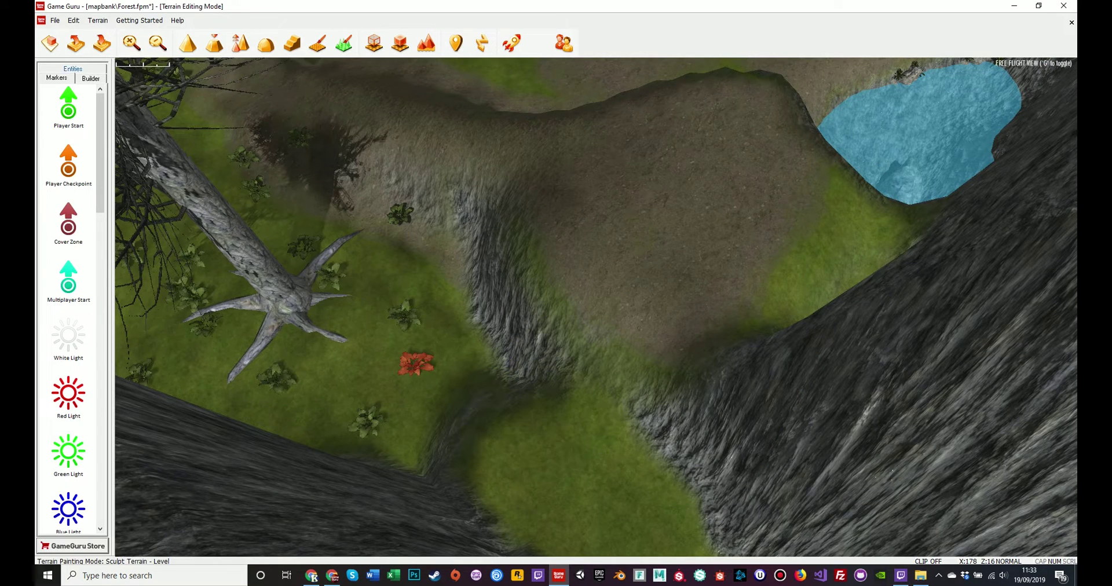
Create a terrain ramp between the passage's forest end and the forest ground, and blend its edges.
left_click(291, 44)
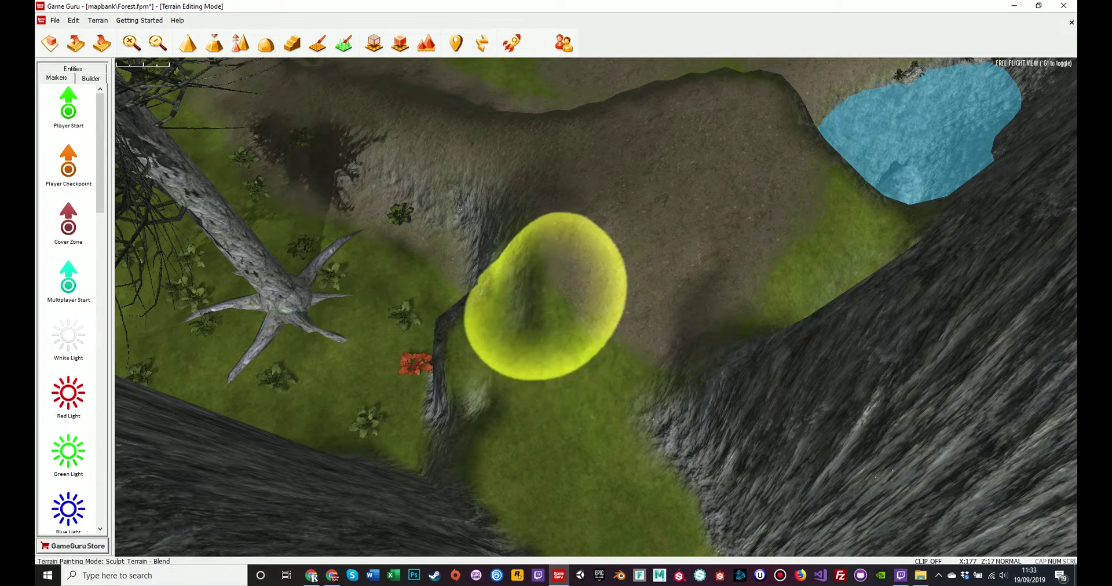
right_click_drag(540, 392, 602, 310)
mouse_move(654, 334)
right_mouse_down()
mouse_move(656, 376)
mouse_move(698, 348)
right_mouse_up()
key("w")
key("s")
right_click_drag(698, 399, 770, 429)
right_click_drag(567, 336, 608, 412)
key("w")
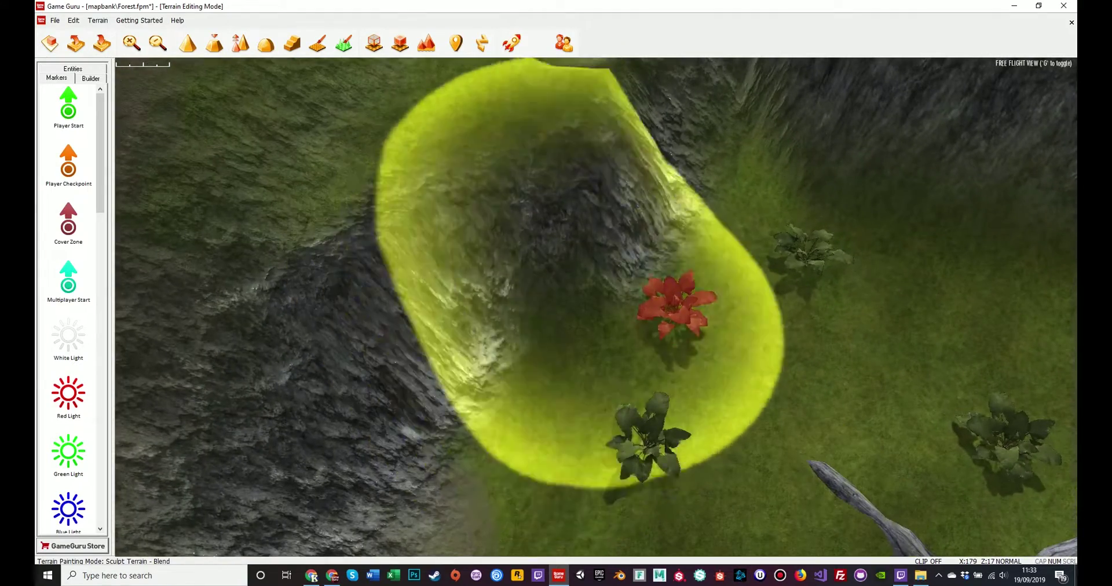
right_click_drag(601, 267, 594, 202)
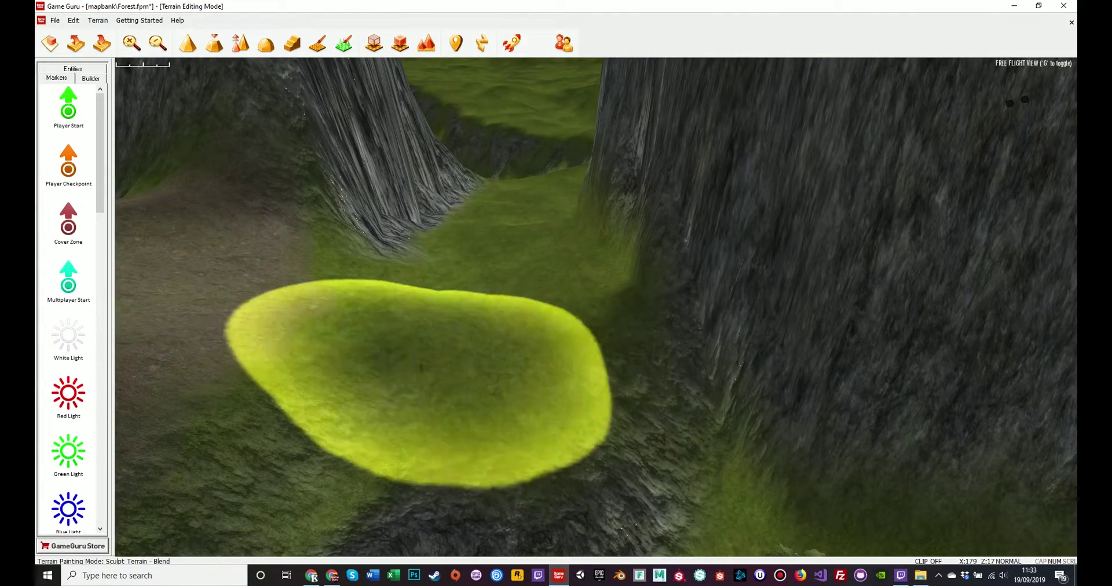
Blend the foot of the cliffs along the passage floor to soften the walls.
mouse_move(356, 289)
right_mouse_down()
mouse_move(313, 286)
mouse_move(316, 179)
mouse_move(333, 342)
right_mouse_up()
key("w")
key("s")
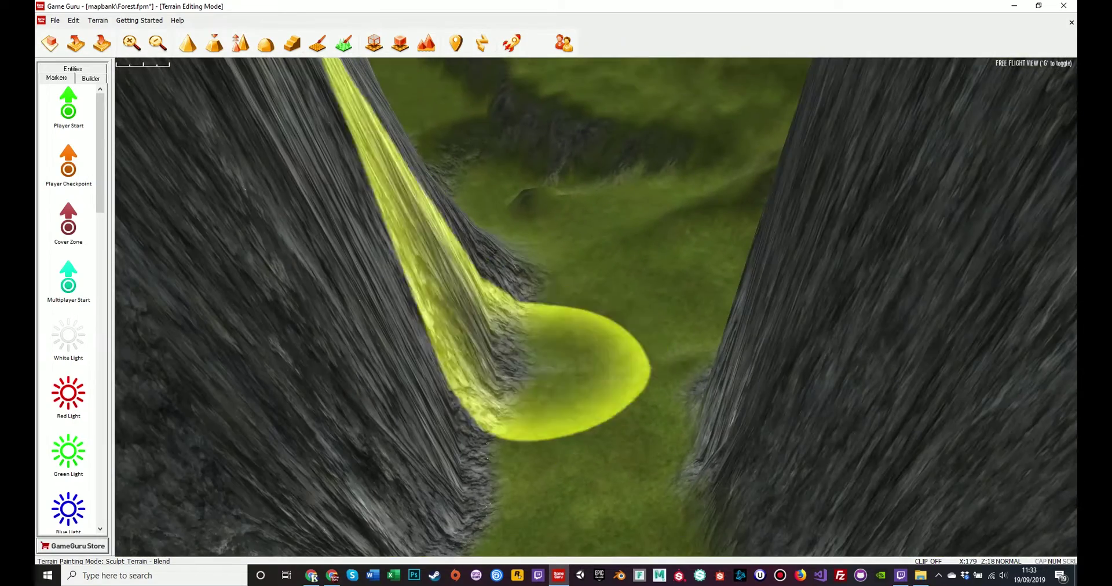
key("w")
mouse_move(597, 342)
right_mouse_down()
mouse_move(565, 307)
mouse_move(556, 370)
mouse_move(521, 359)
mouse_move(498, 371)
right_mouse_up()
key("s")
key("s")
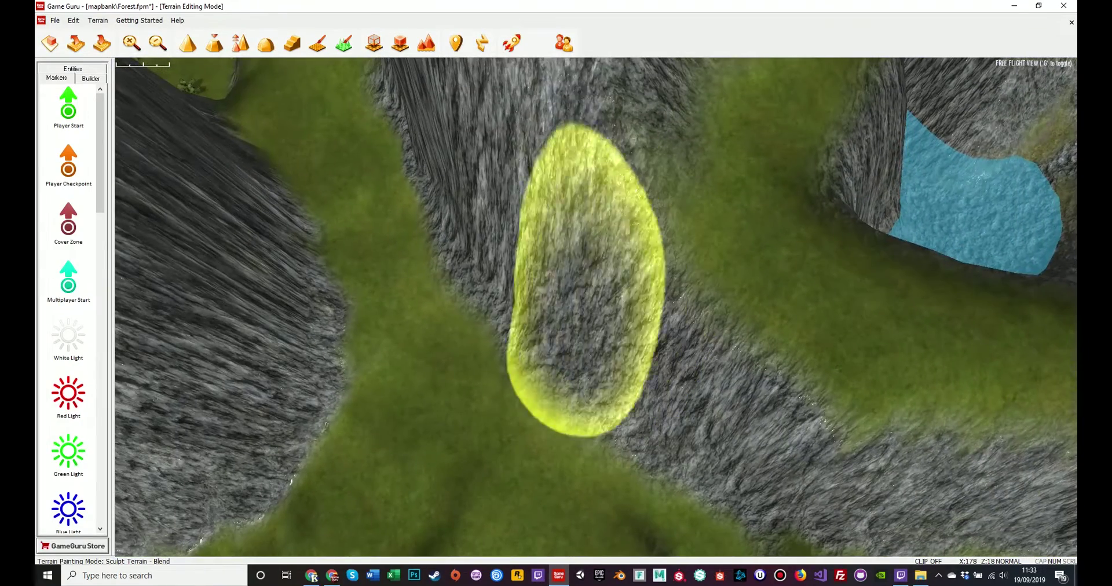
Smooth the steep faces of the tall cliff above the passage with the Blend sculpt mode.
right_click_drag(621, 319, 521, 298)
key("s")
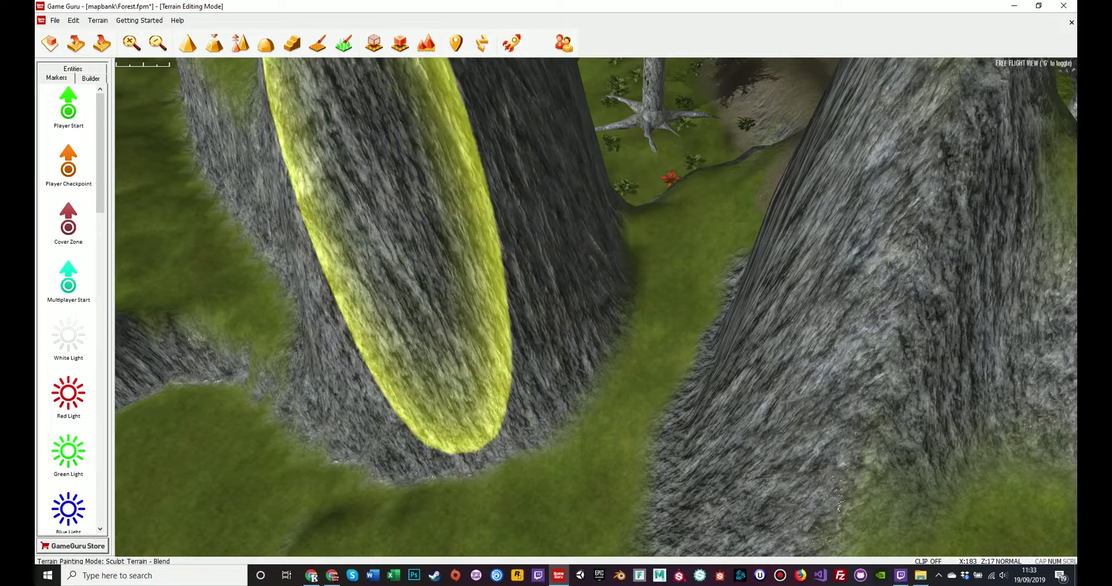
key("s")
mouse_move(435, 290)
right_mouse_down()
mouse_move(443, 249)
mouse_move(406, 241)
mouse_move(330, 301)
mouse_move(359, 310)
mouse_move(431, 267)
right_mouse_up()
key("w")
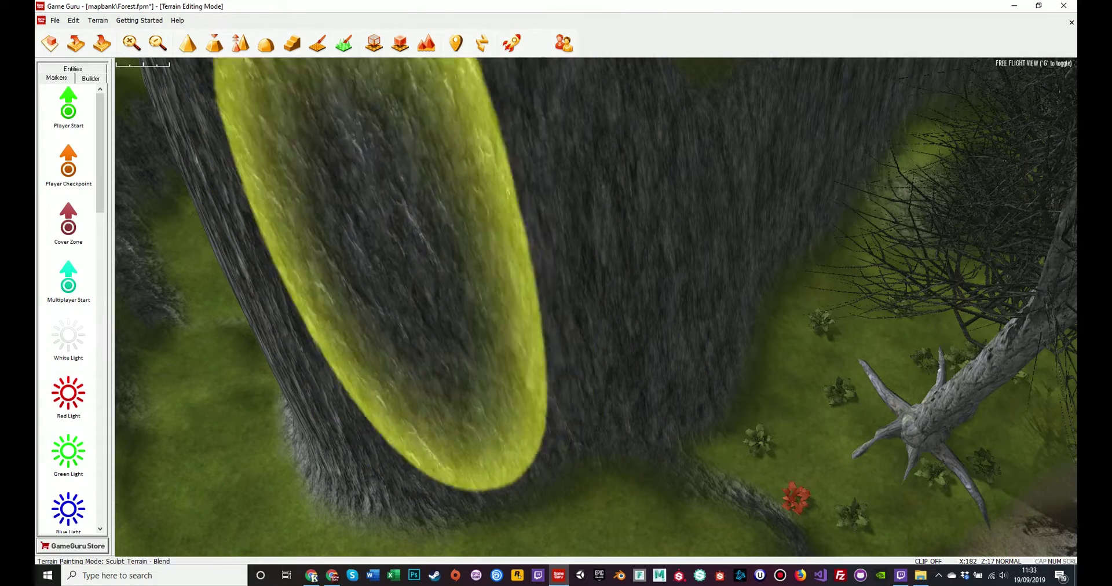
mouse_move(432, 278)
right_mouse_down()
mouse_move(481, 362)
mouse_move(533, 341)
mouse_move(585, 260)
right_mouse_up()
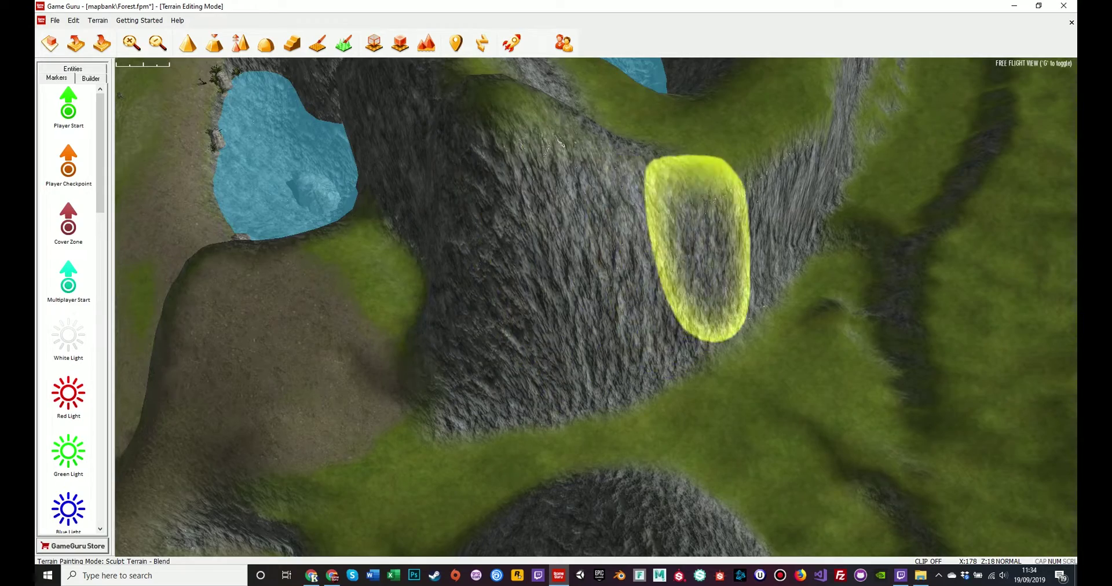
Blend the outer cliff faces around the passage mouth down to the ground beside the hollow.
mouse_move(695, 249)
right_mouse_down()
mouse_move(753, 284)
mouse_move(822, 301)
mouse_move(858, 272)
mouse_move(845, 209)
mouse_move(846, 289)
mouse_move(840, 191)
mouse_move(828, 189)
right_mouse_up()
scroll(622, 258, "down", 2)
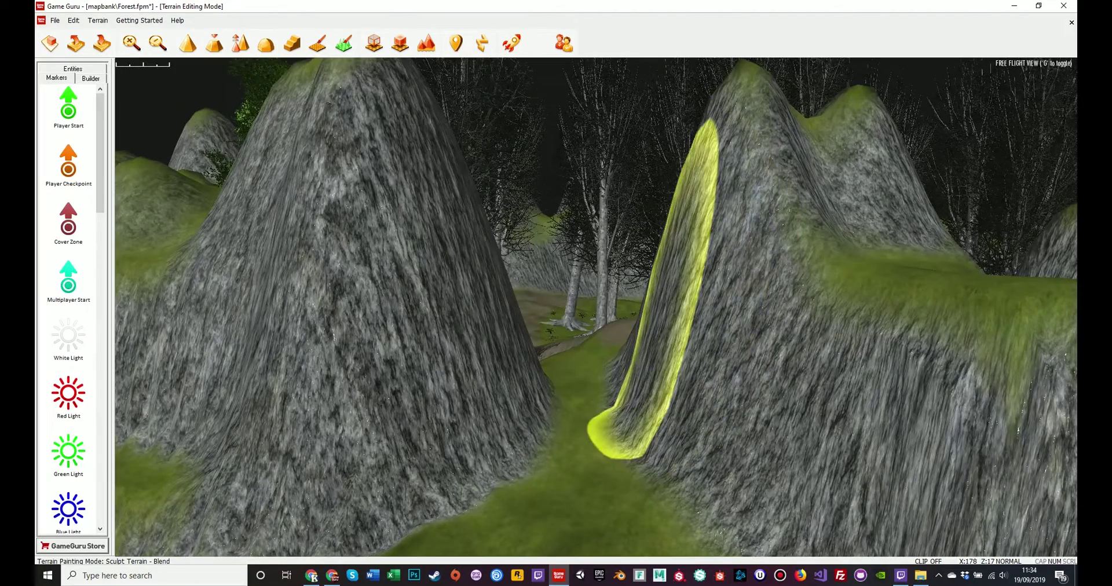
mouse_move(660, 324)
right_mouse_down()
mouse_move(631, 353)
mouse_move(632, 319)
mouse_move(625, 388)
mouse_move(609, 382)
right_mouse_up()
key("w")
key("s")
scroll(622, 257, "down", 2)
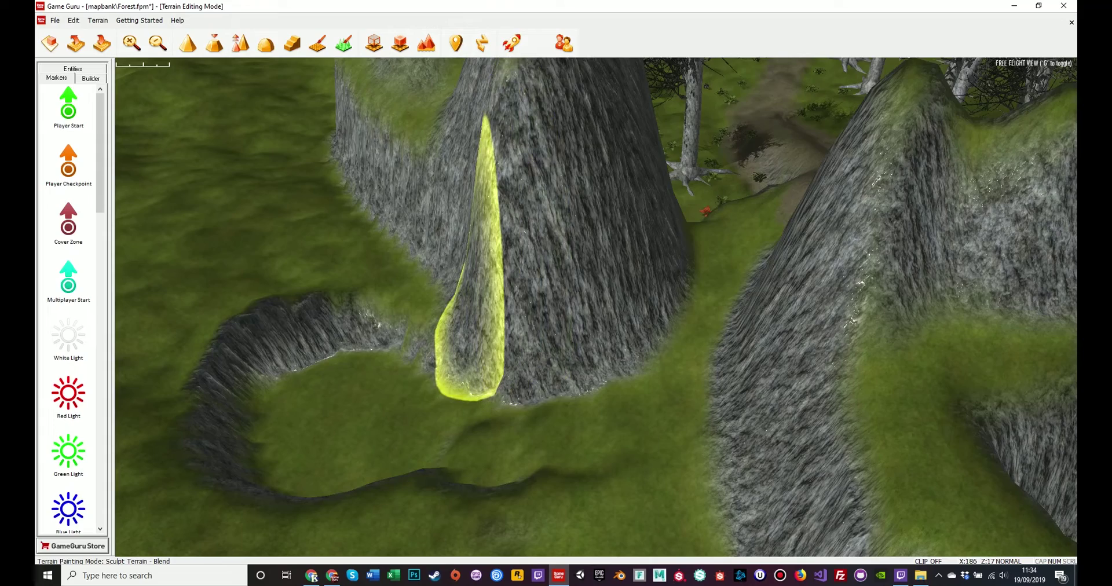
mouse_move(503, 348)
right_mouse_down()
mouse_move(588, 397)
mouse_move(524, 394)
right_mouse_up()
scroll(562, 353, "down", 1)
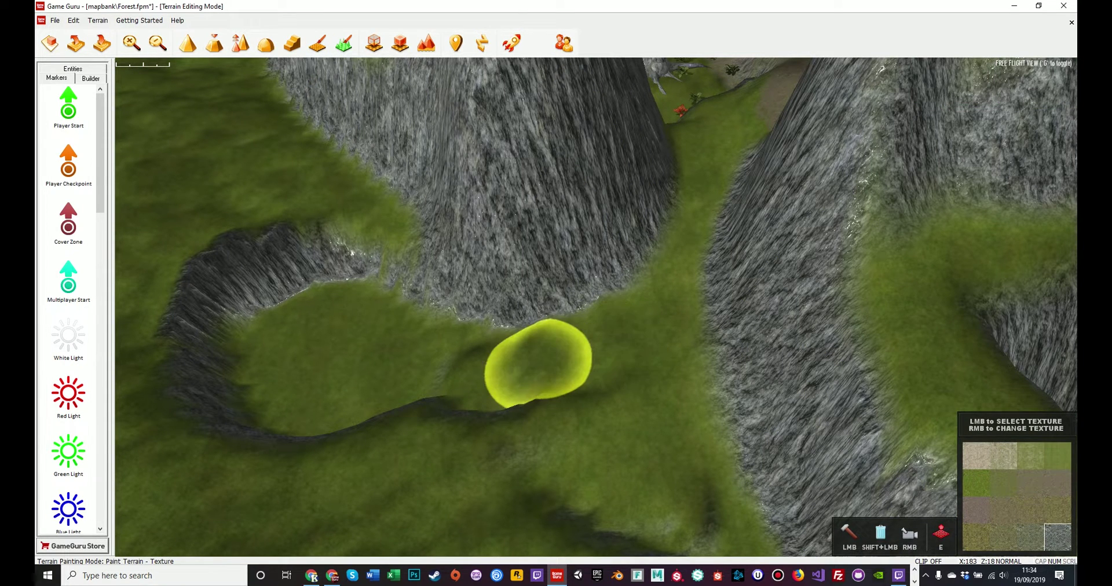
Paint a grey rock texture path from inside the passage along the cliff foot towards the hollow.
mouse_move(539, 363)
right_mouse_down()
mouse_move(735, 371)
mouse_move(765, 347)
mouse_move(695, 319)
mouse_move(703, 309)
mouse_move(761, 326)
mouse_move(546, 338)
mouse_move(607, 331)
mouse_move(589, 296)
right_mouse_up()
key("w")
key("s")
key("a")
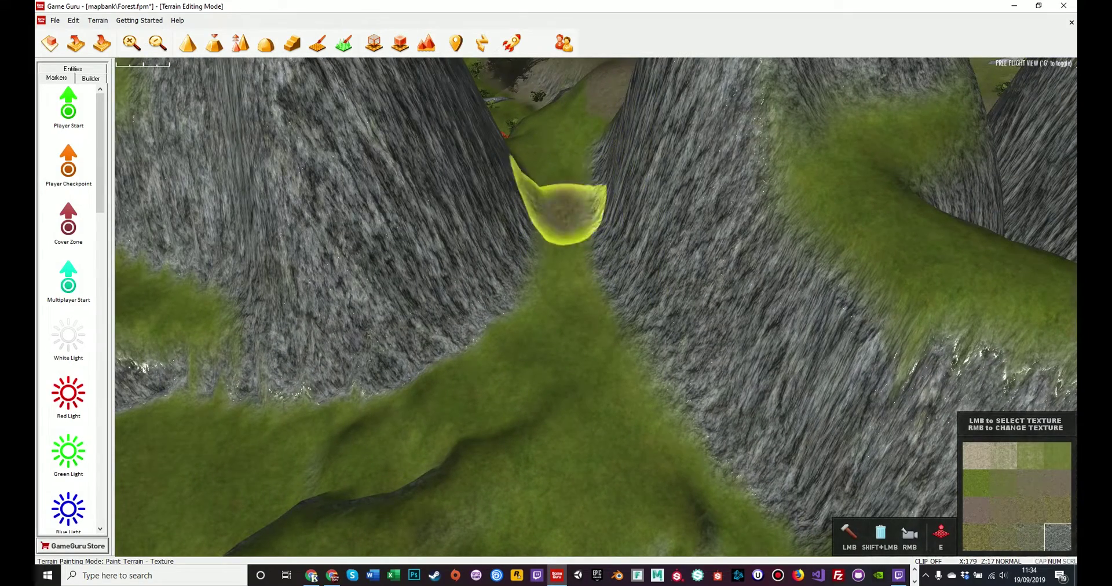
left_click_drag(560, 214, 563, 266)
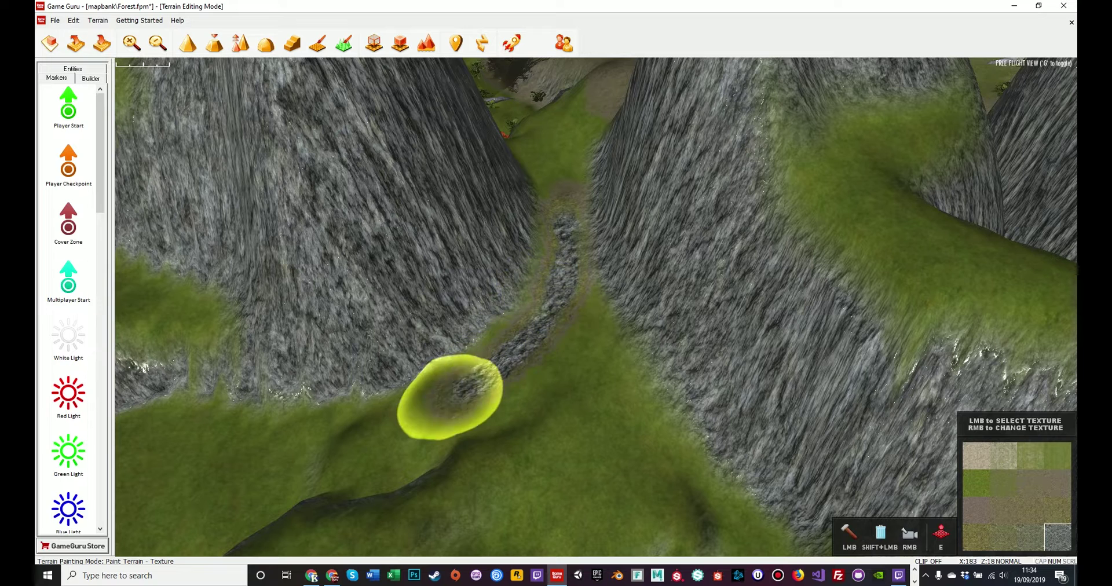
mouse_move(376, 414)
left_mouse_down()
mouse_move(290, 446)
mouse_move(311, 452)
mouse_move(501, 379)
left_mouse_up()
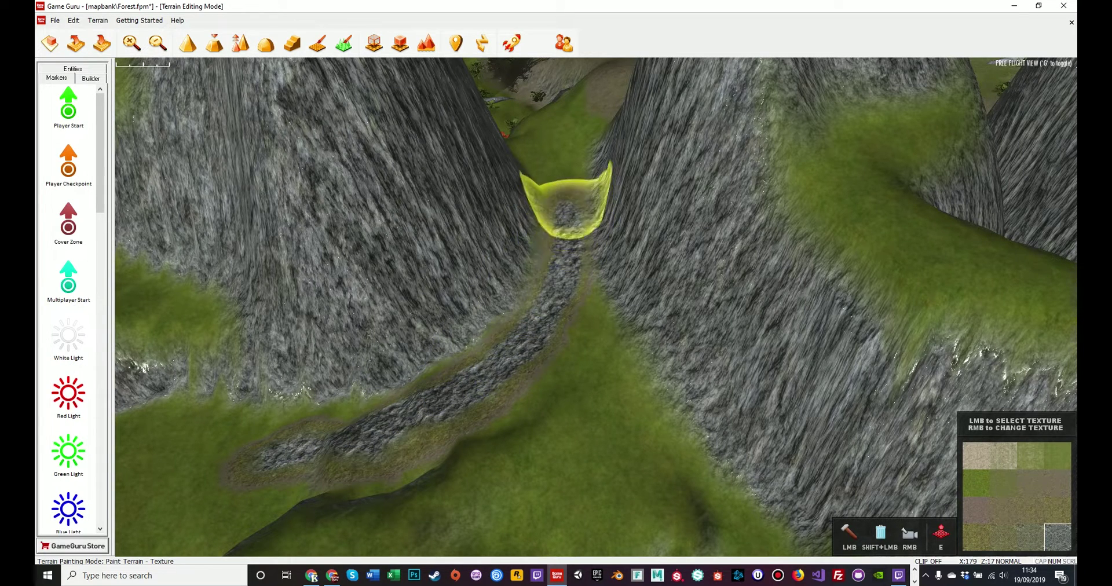
Cover the hollow's floor with the grey rock texture and widen the painted path back to the passage.
right_click_drag(428, 418, 307, 416)
left_click_drag(507, 409, 502, 413)
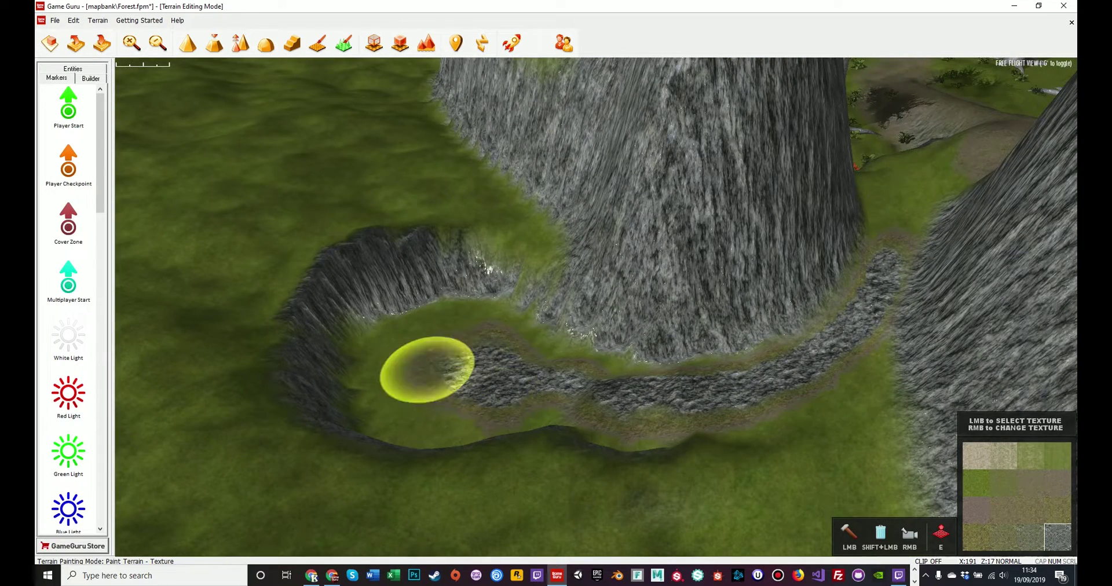
mouse_move(515, 340)
left_mouse_down()
mouse_move(440, 405)
mouse_move(509, 310)
mouse_move(460, 397)
mouse_move(587, 398)
mouse_move(564, 383)
mouse_move(608, 403)
left_mouse_up()
left_click_drag(396, 374, 490, 413)
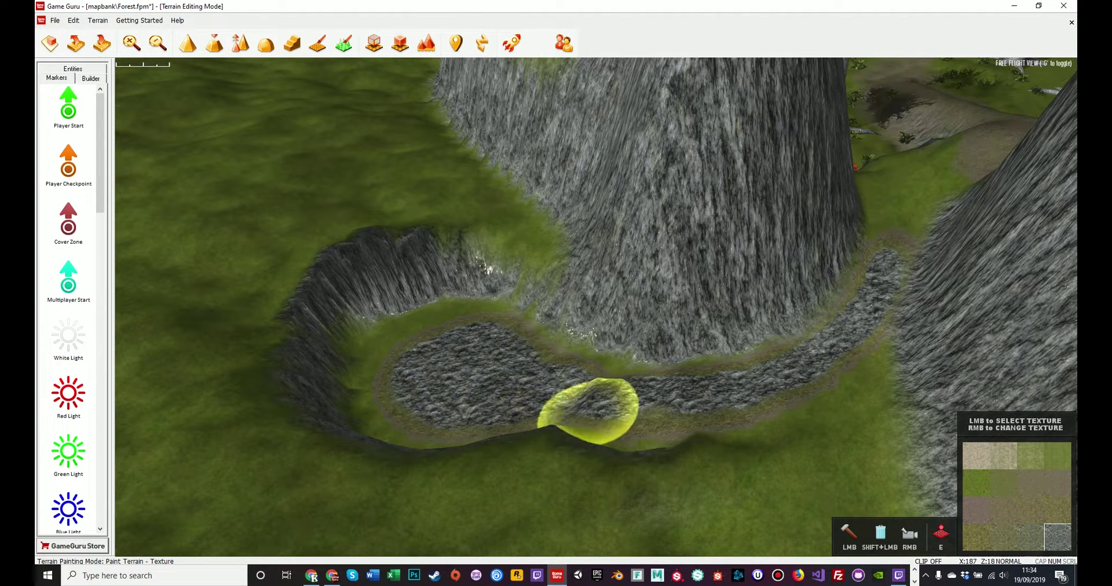
mouse_move(385, 366)
left_mouse_down()
mouse_move(454, 412)
mouse_move(521, 355)
mouse_move(673, 402)
mouse_move(819, 325)
mouse_move(886, 264)
left_mouse_up()
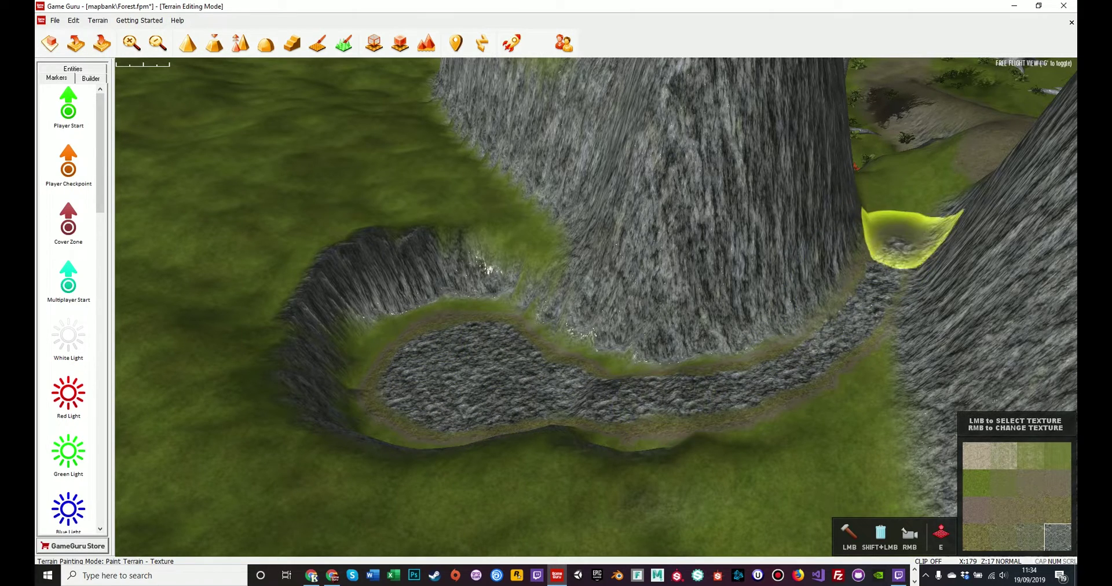
Paint the brown ground texture from the forest clearing over the grass and down through the cliff passage.
mouse_move(975, 322)
right_mouse_down()
mouse_move(1011, 255)
mouse_move(1028, 258)
mouse_move(1043, 336)
right_mouse_up()
key("w")
mouse_move(964, 87)
right_mouse_down()
mouse_move(988, 84)
mouse_move(991, 116)
mouse_move(981, 104)
right_mouse_up()
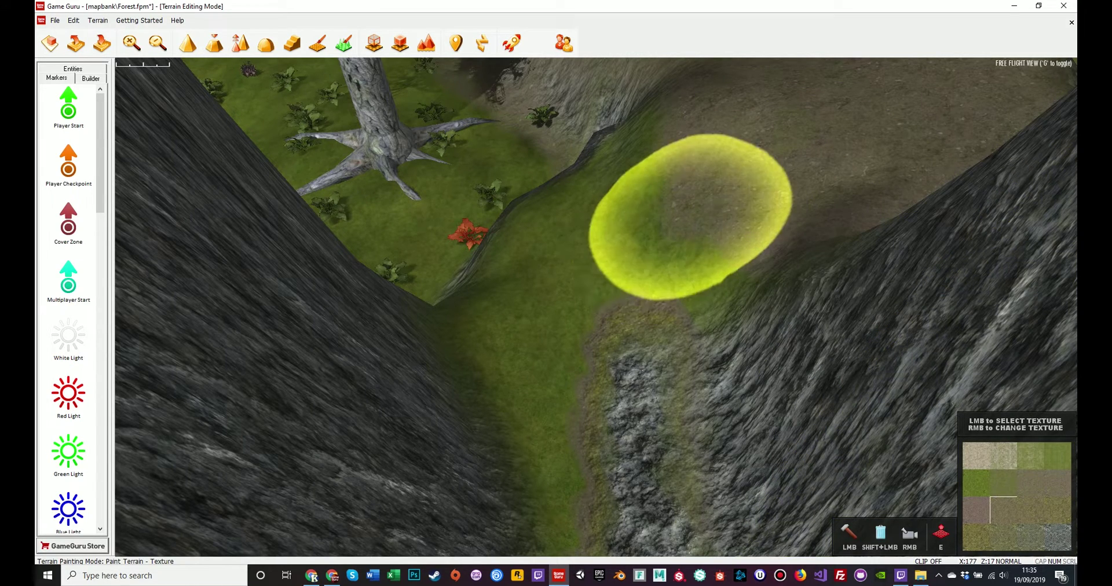
mouse_move(690, 217)
left_mouse_down()
mouse_move(551, 261)
mouse_move(634, 180)
mouse_move(559, 347)
mouse_move(695, 323)
mouse_move(596, 397)
mouse_move(630, 200)
mouse_move(579, 199)
mouse_move(533, 385)
mouse_move(651, 397)
mouse_move(580, 432)
left_mouse_up()
key("s")
key("s")
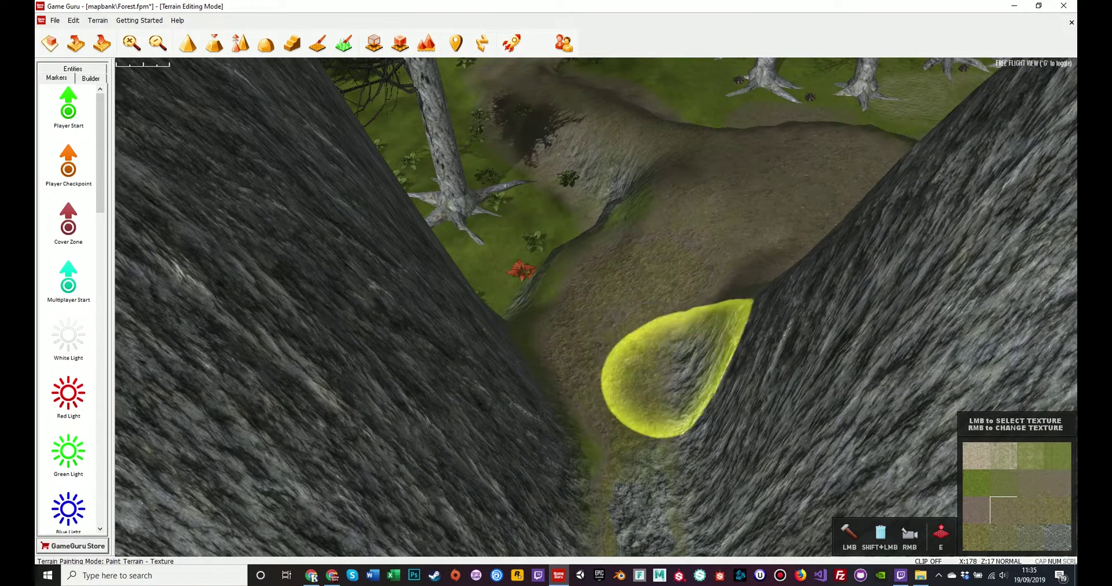
key("s")
key("s")
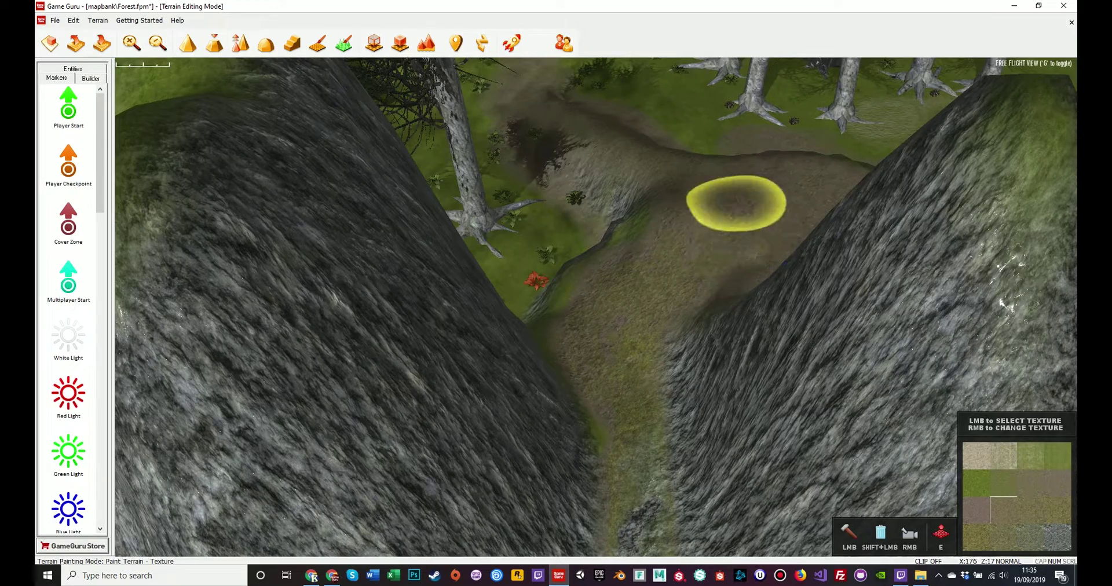
Continue the brown ground texture from the passage mouth along the edges of the grey rock path towards the hollow.
mouse_move(692, 246)
right_mouse_down()
mouse_move(556, 296)
mouse_move(650, 197)
right_mouse_up()
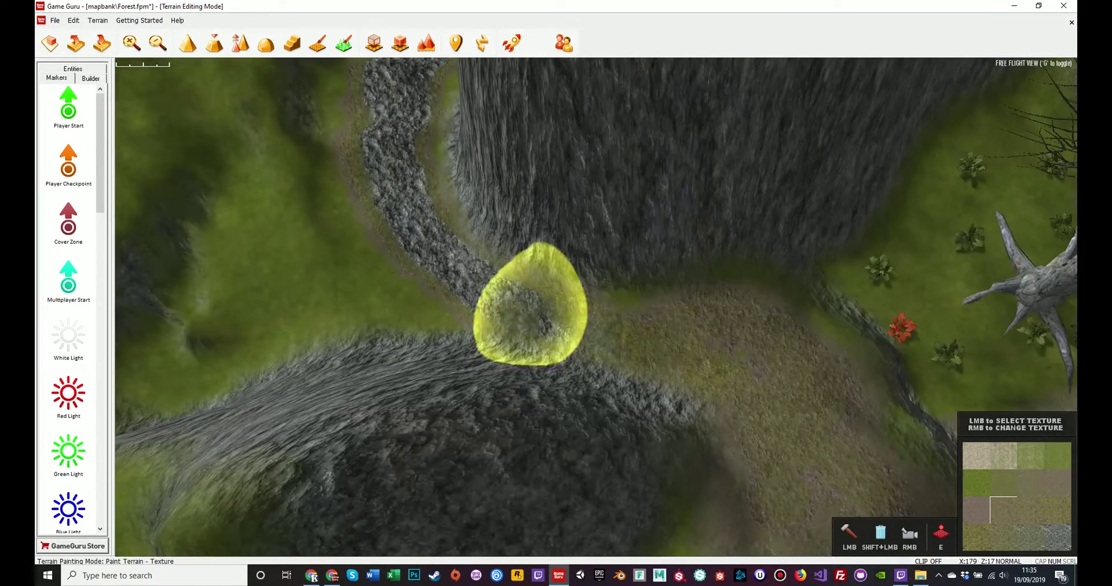
right_click_drag(729, 381, 716, 325)
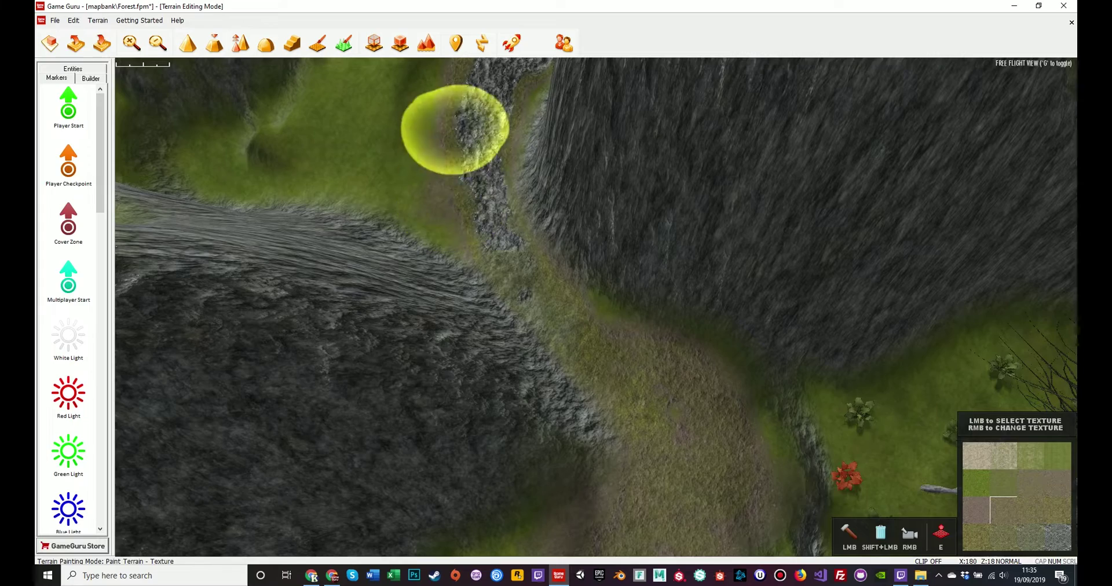
left_click_drag(509, 125, 512, 157)
mouse_move(549, 180)
right_mouse_down()
mouse_move(570, 155)
mouse_move(510, 200)
right_mouse_up()
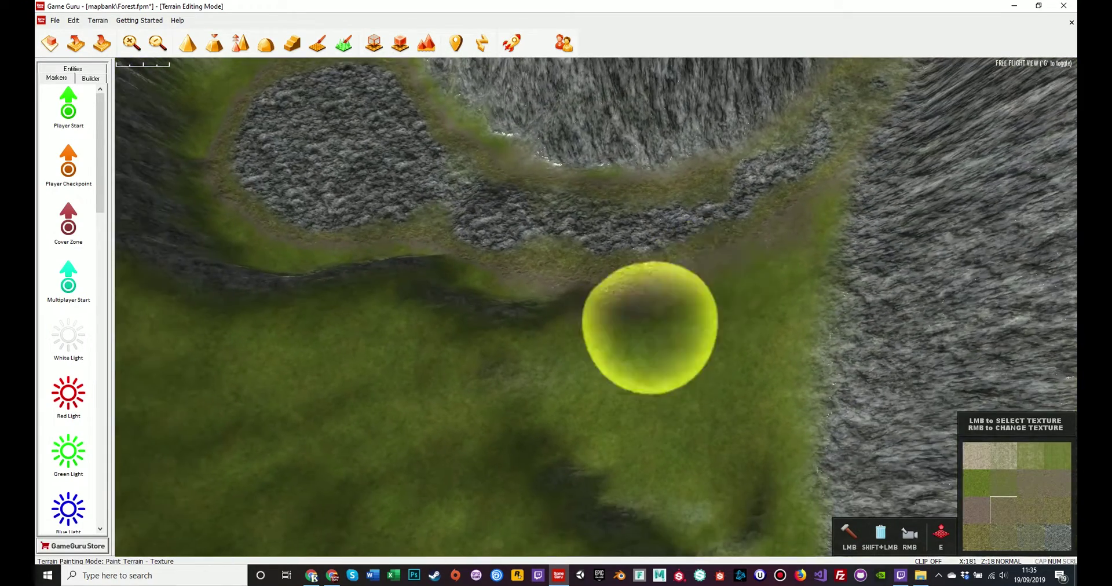
right_click_drag(650, 328, 689, 249)
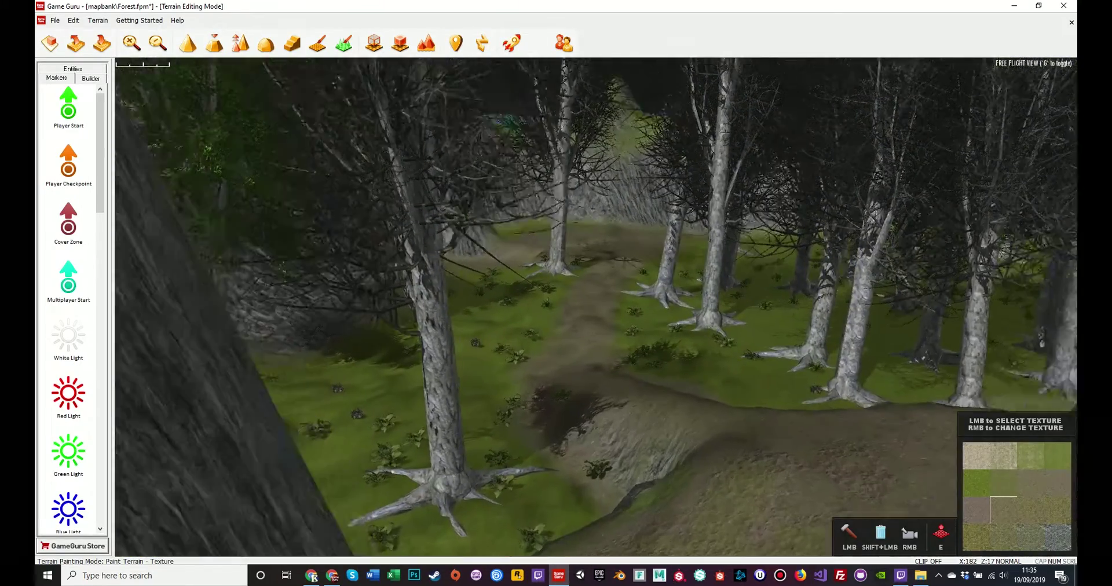
Examine the forest clearing and the textured passage between the cliffs from both ends.
right_click_drag(596, 307, 684, 289)
right_click_drag(596, 307, 689, 347)
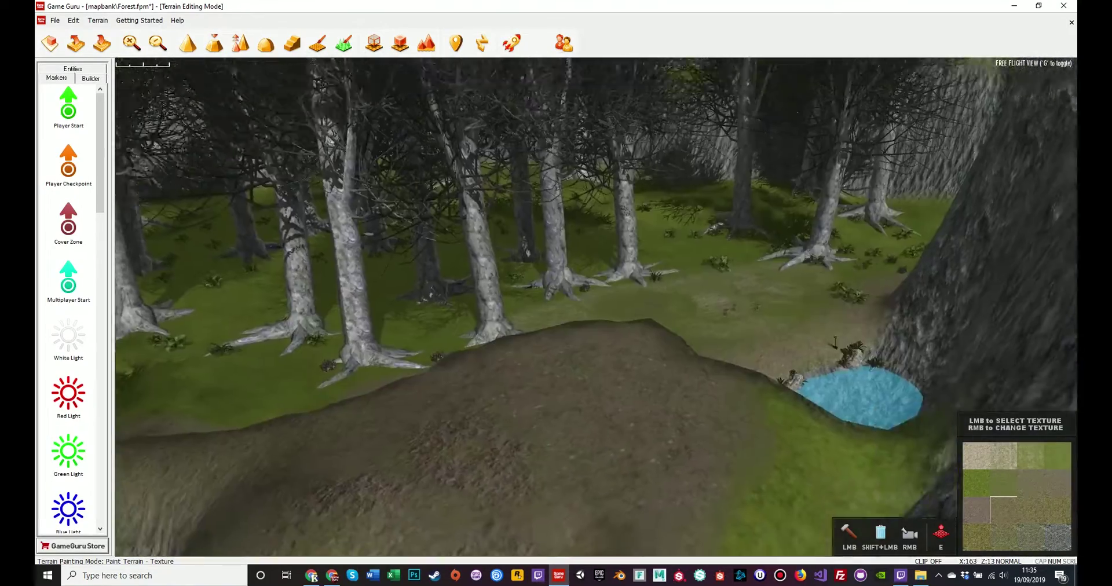
right_click_drag(597, 307, 683, 342)
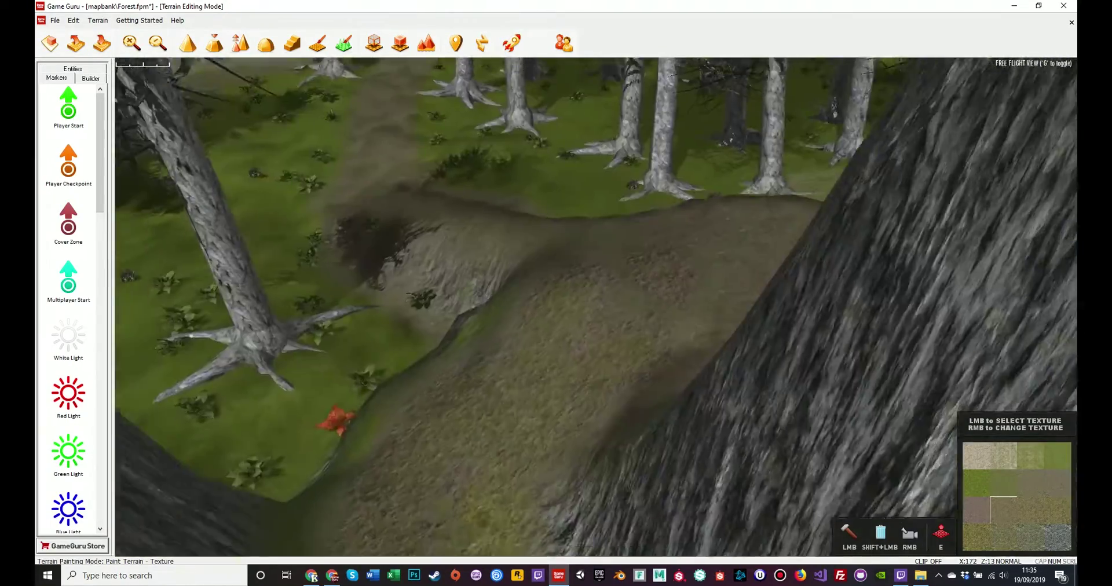
key("s")
right_click_drag(596, 307, 606, 469)
key("w")
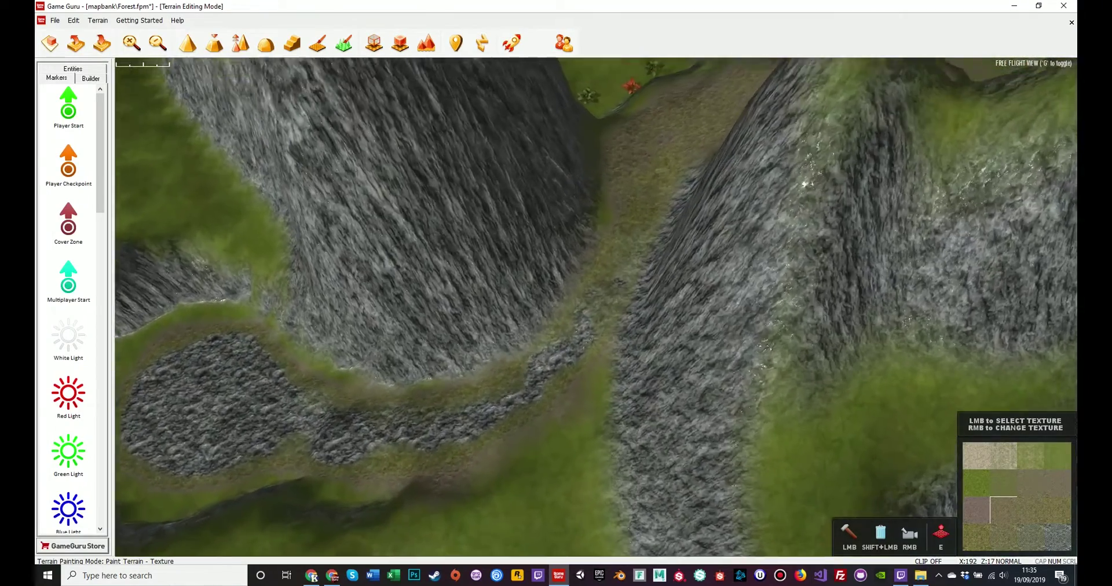
key("w")
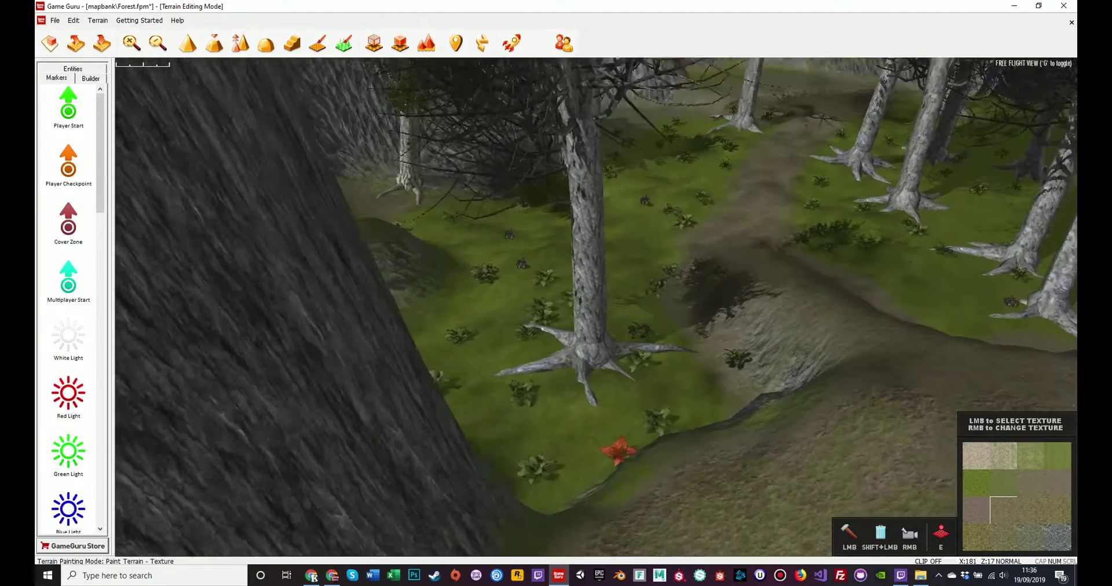
Smooth the steep bank beside the red plant at the passage's forest end with the Blend sculpt mode.
key("w")
right_click_drag(596, 307, 683, 329)
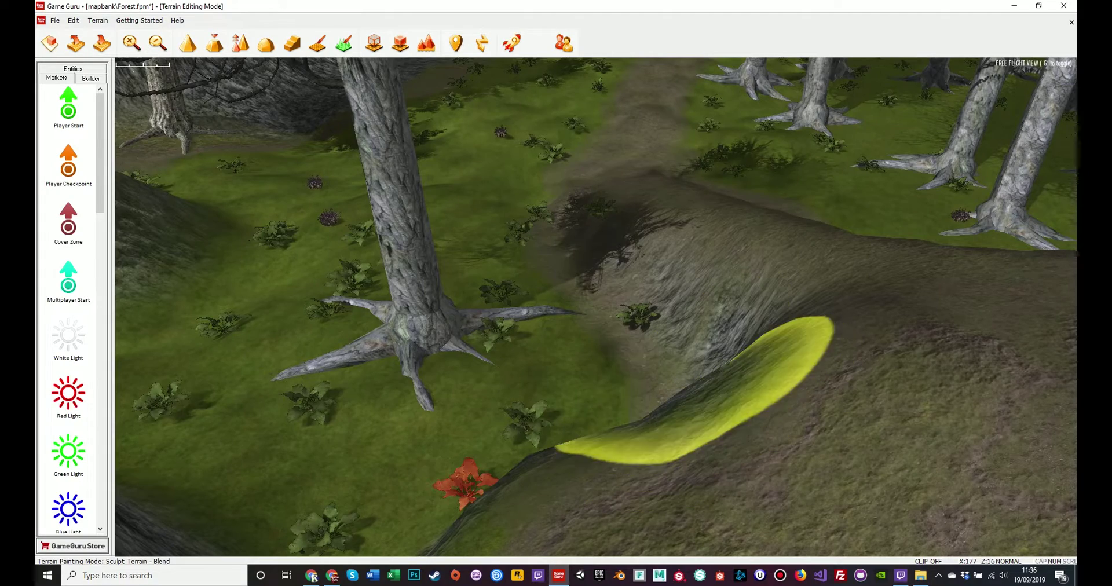
right_click_drag(709, 391, 735, 432)
key("a")
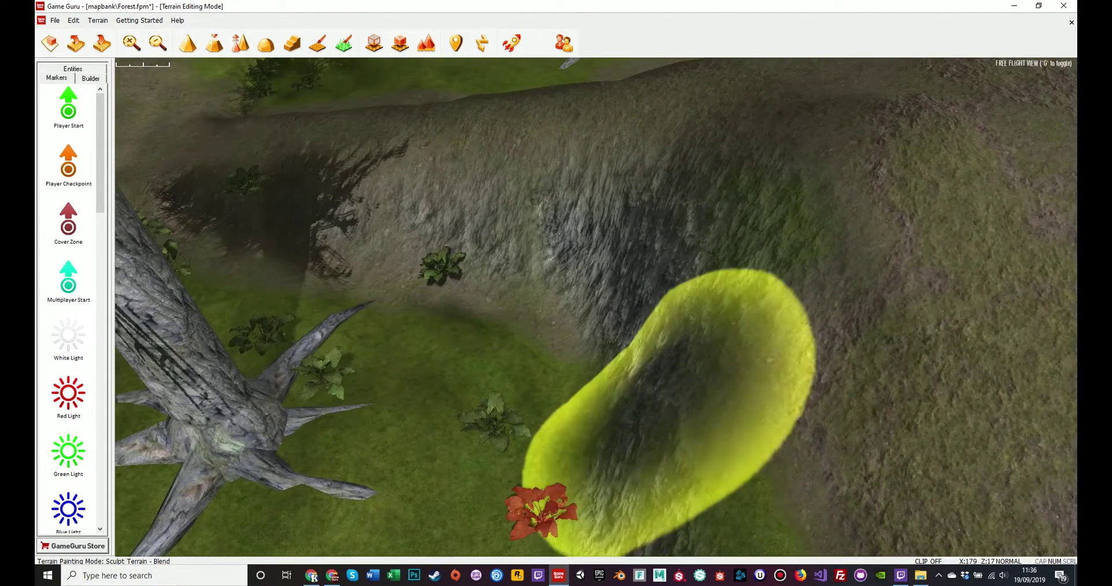
key("w")
mouse_move(692, 293)
right_mouse_down()
mouse_move(771, 289)
mouse_move(797, 269)
mouse_move(813, 217)
right_mouse_up()
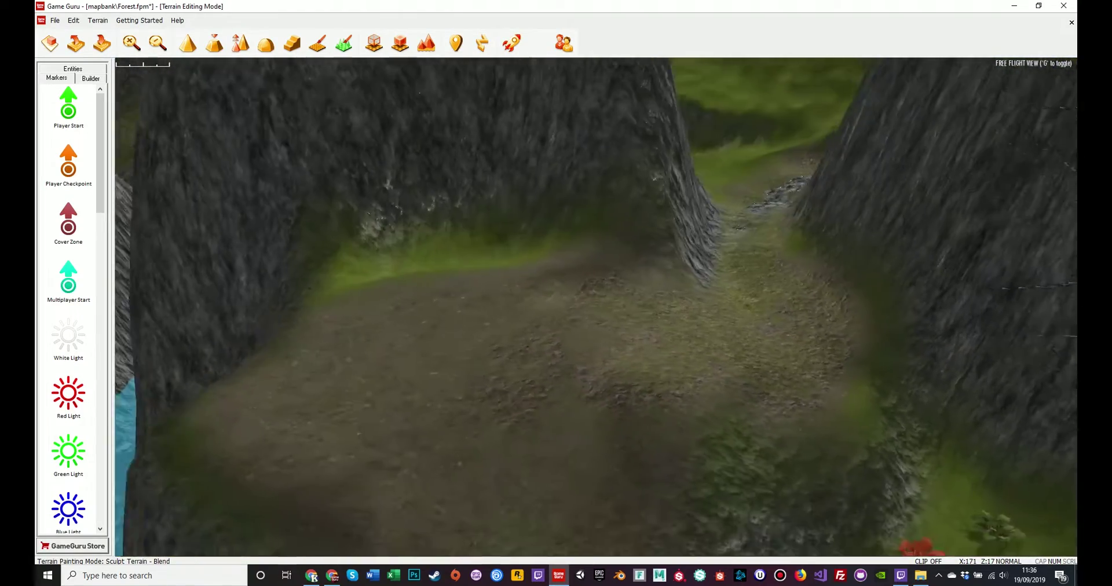
Place a Player Start marker on the path inside the passage, pointing towards the forest.
key("w")
mouse_move(695, 289)
right_mouse_down()
mouse_move(747, 275)
mouse_move(765, 290)
mouse_move(625, 292)
mouse_move(709, 261)
mouse_move(687, 275)
mouse_move(770, 307)
mouse_move(846, 304)
mouse_move(863, 318)
mouse_move(848, 316)
mouse_move(850, 298)
right_mouse_up()
key("a")
key("w")
key("w")
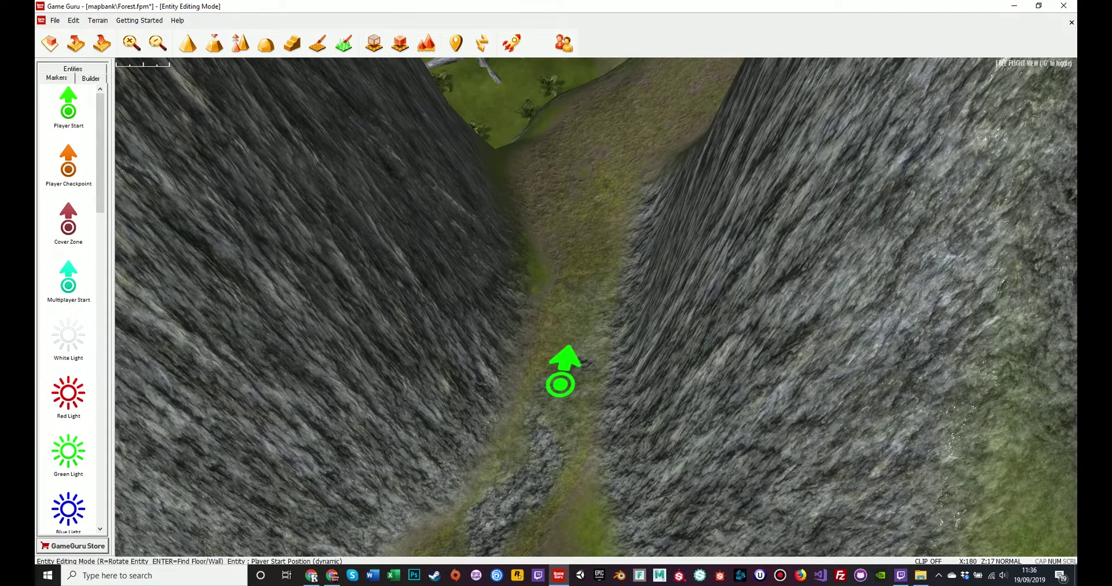
key("s")
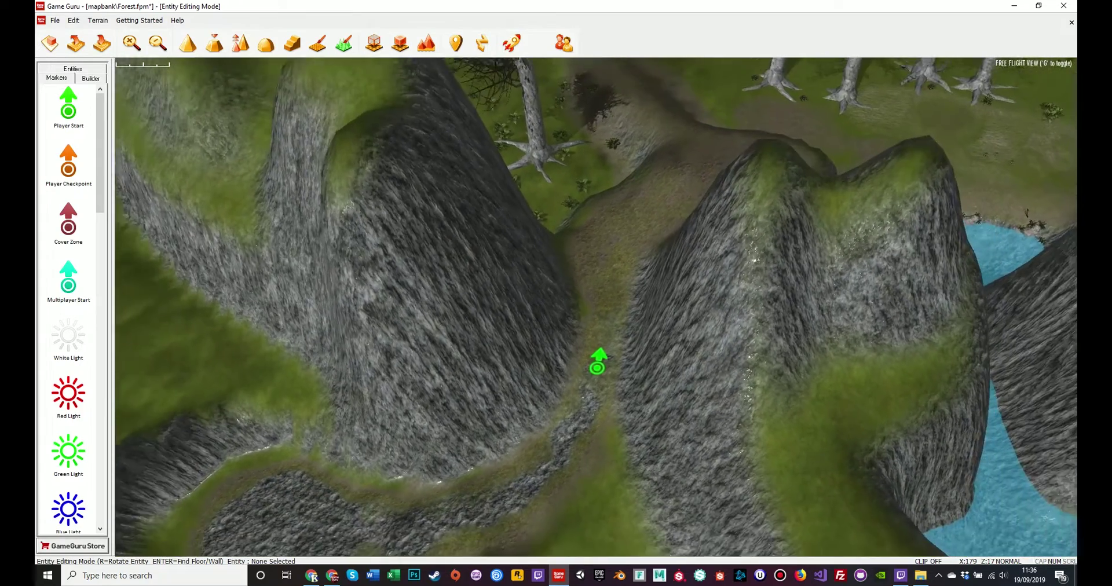
Raise a flat-topped ridge along the outer side of the path and hollow with the Stored Level sculpt mode.
key("s")
right_click_drag(596, 307, 603, 354)
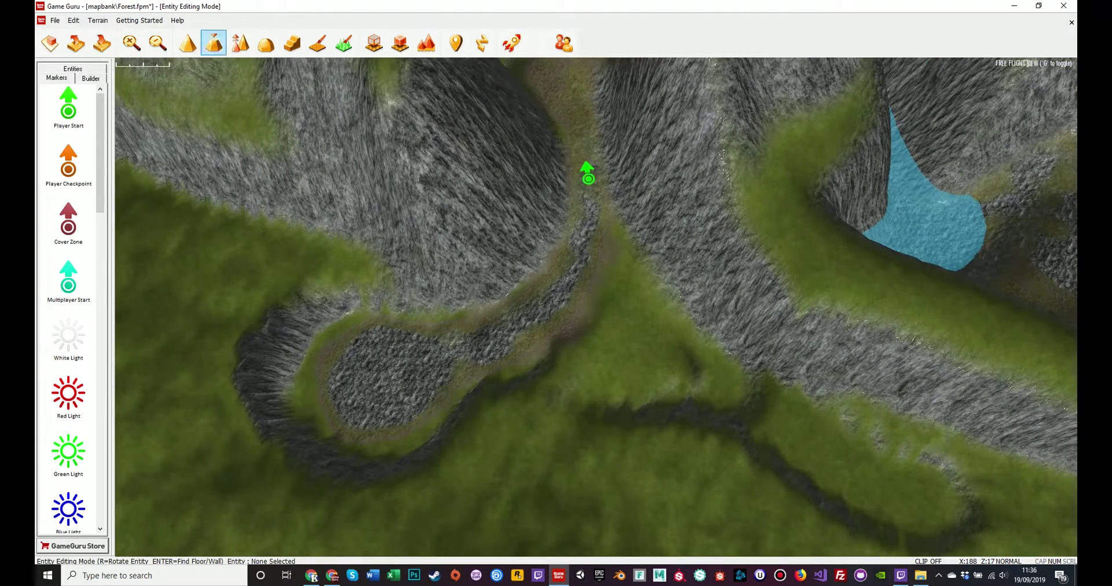
left_click(213, 44)
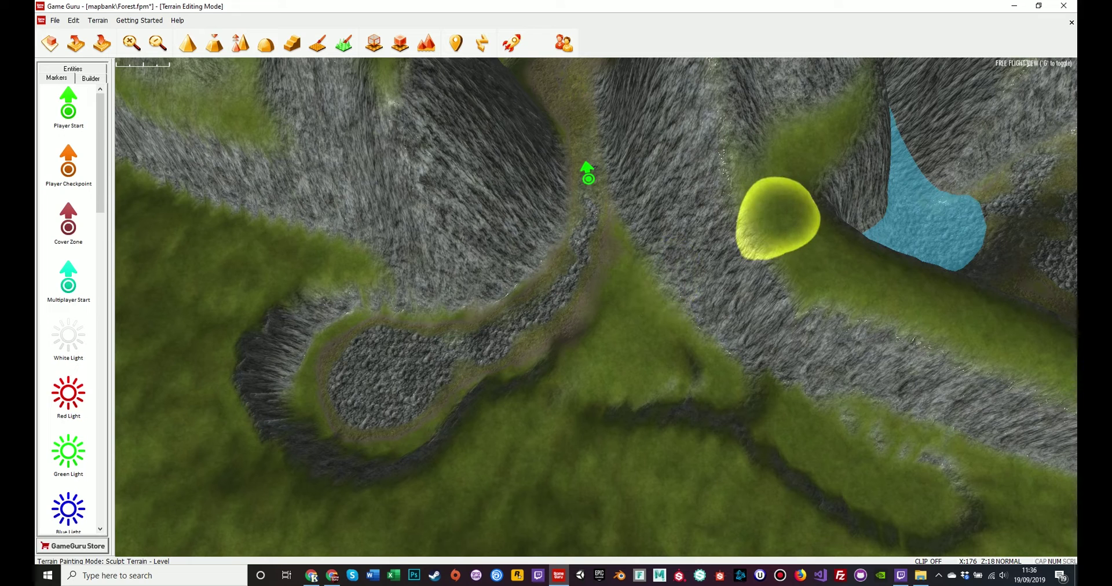
left_click(240, 43)
mouse_move(784, 210)
left_mouse_down()
mouse_move(770, 293)
mouse_move(729, 373)
mouse_move(613, 452)
mouse_move(494, 487)
mouse_move(360, 502)
mouse_move(149, 458)
left_mouse_up()
mouse_move(782, 286)
left_mouse_down()
mouse_move(724, 295)
mouse_move(620, 405)
mouse_move(429, 482)
mouse_move(274, 491)
left_mouse_up()
key("a")
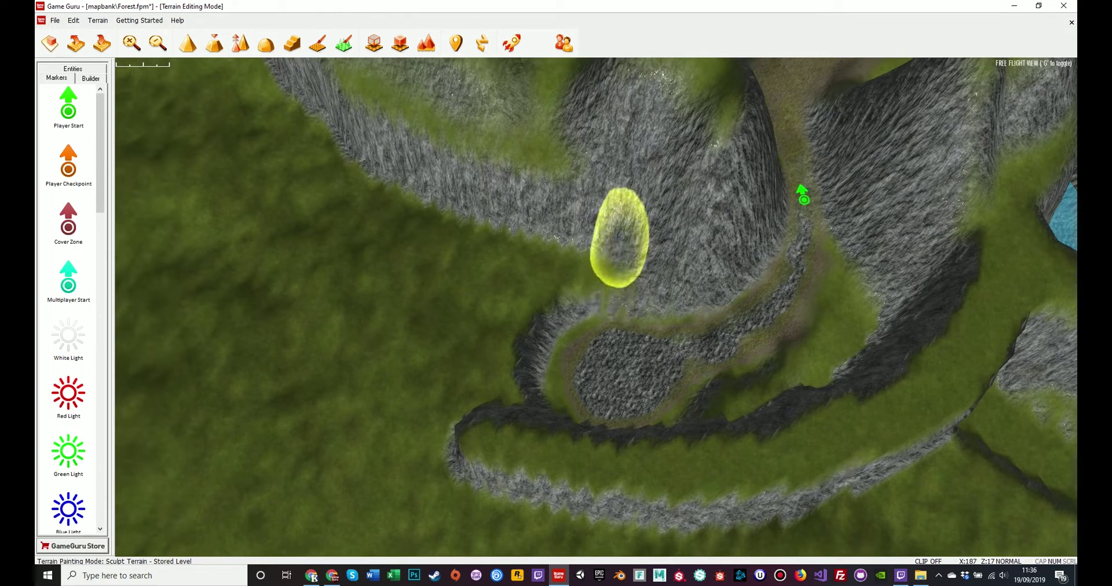
Raise a second ridge outward from the cliff behind the hollow and extend the first ridge parallel to it.
mouse_move(621, 236)
left_mouse_down()
mouse_move(524, 290)
mouse_move(330, 273)
left_mouse_up()
mouse_move(466, 463)
left_mouse_down()
mouse_move(546, 479)
mouse_move(330, 477)
mouse_move(367, 464)
mouse_move(660, 485)
left_mouse_up()
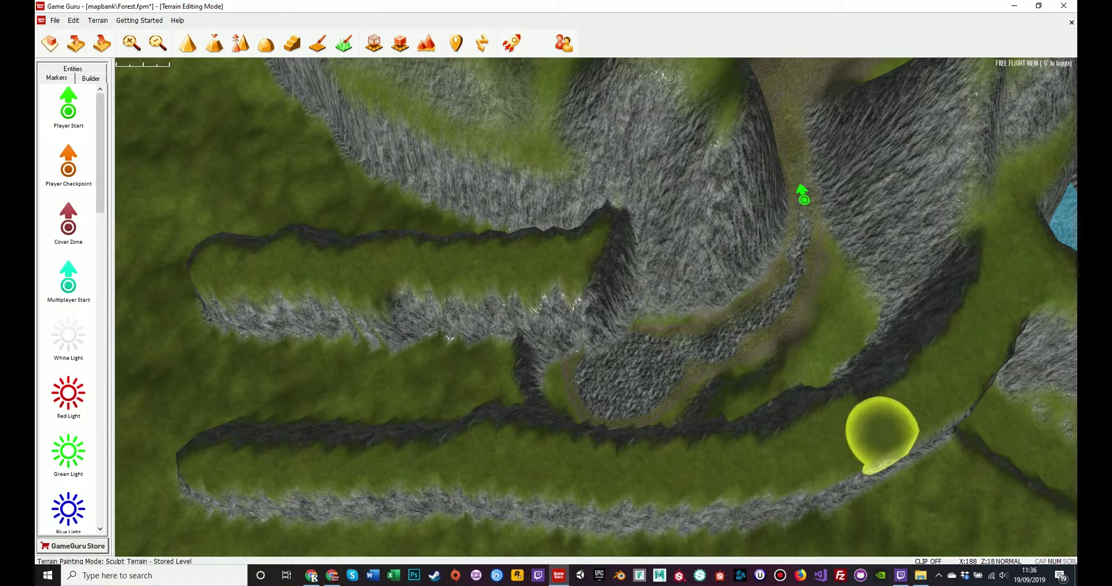
key("a")
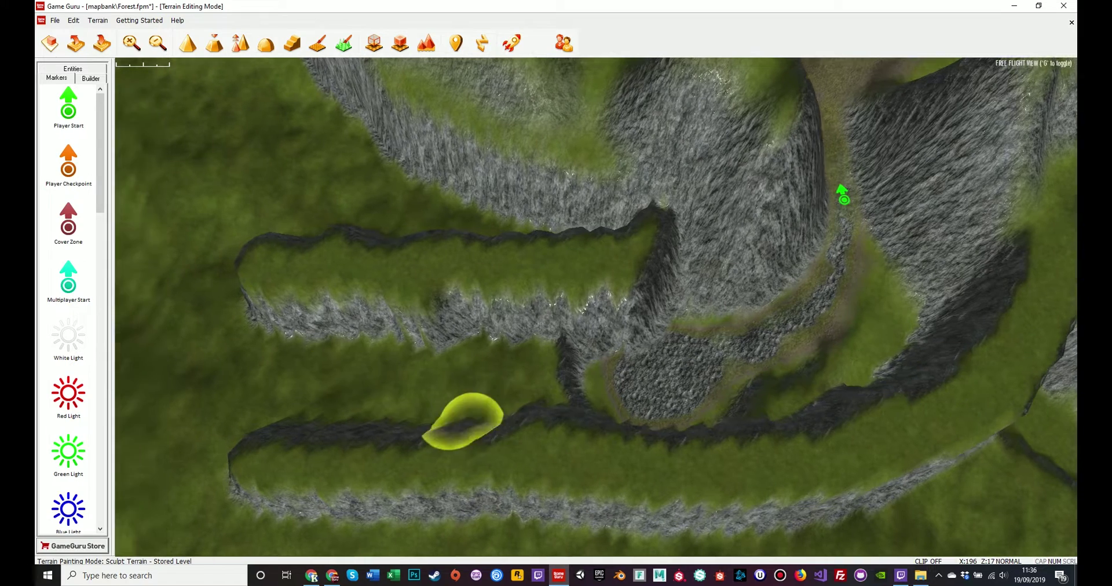
key("d")
key("d")
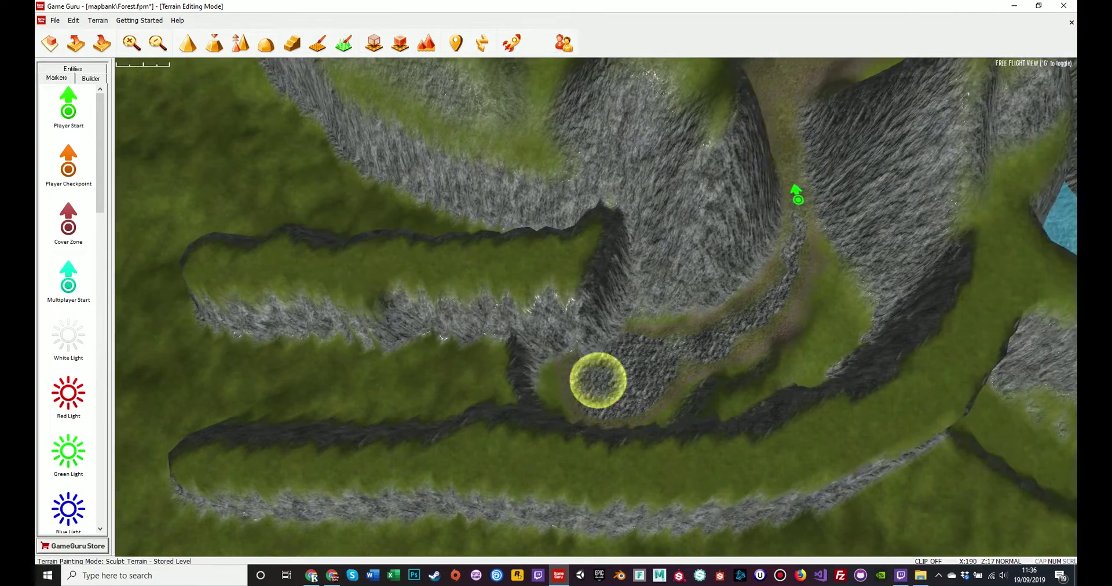
right_click_drag(572, 396, 478, 371)
key("d")
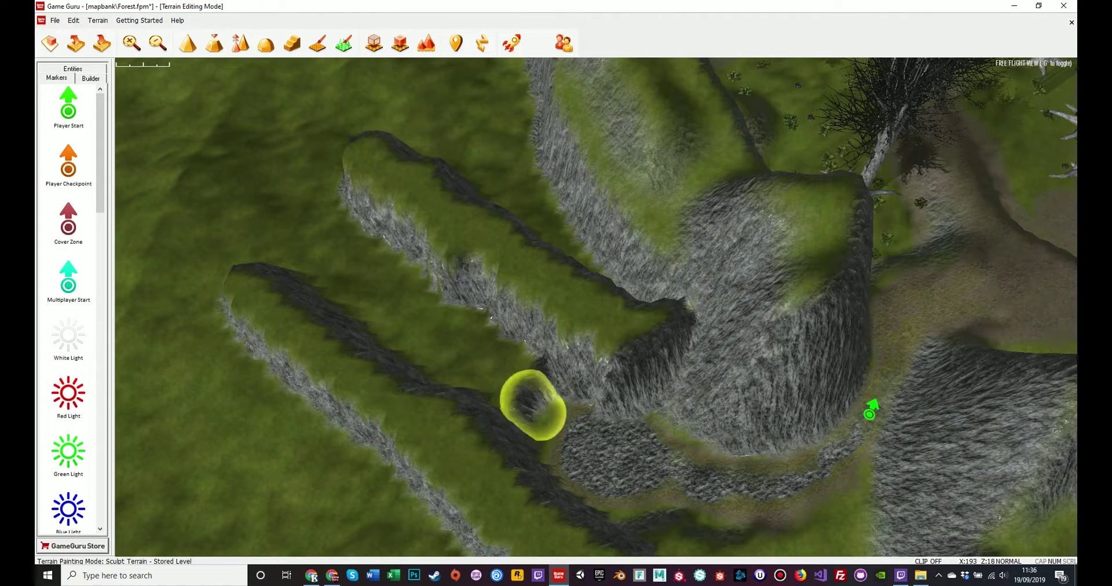
Level a channel from the hollow out between the two ridges and place a Win Zone at the hollow's edge.
left_click(240, 43)
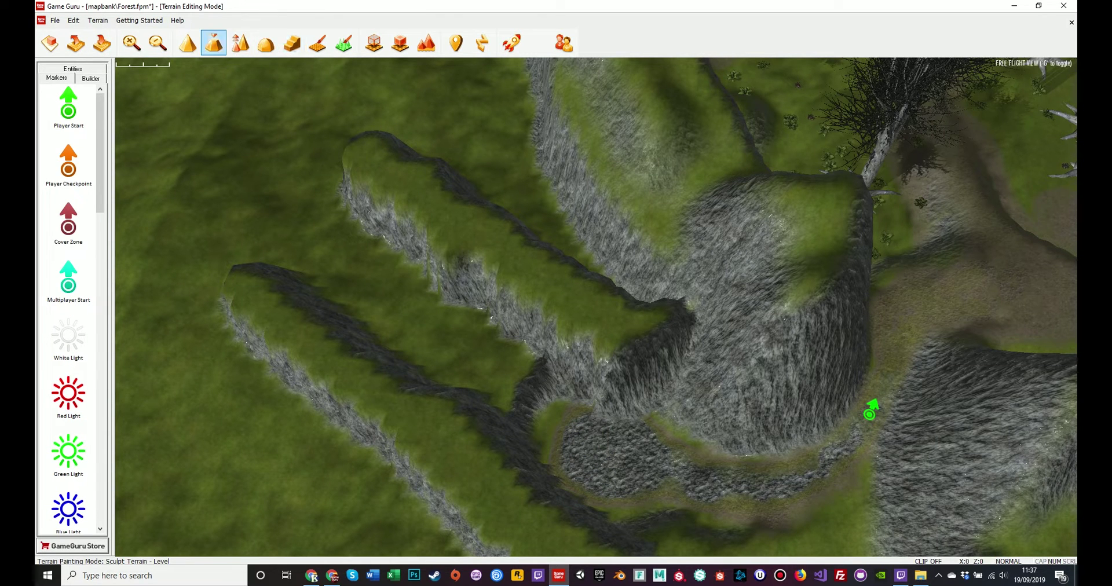
mouse_move(585, 453)
left_mouse_down()
mouse_move(454, 342)
mouse_move(347, 278)
mouse_move(571, 427)
mouse_move(310, 249)
mouse_move(461, 364)
left_mouse_up()
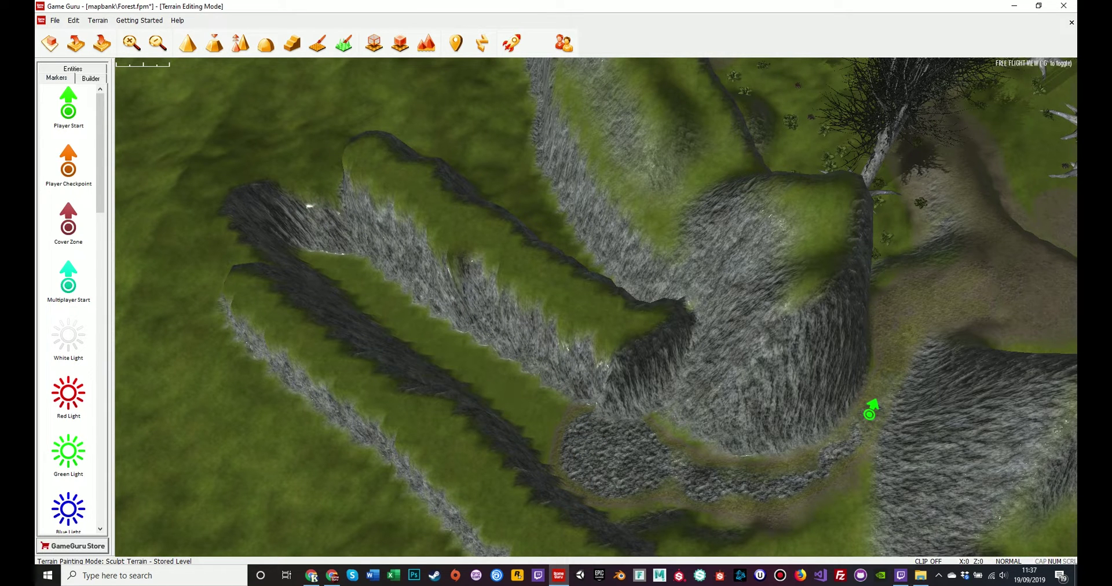
scroll(68, 307, "down", 5)
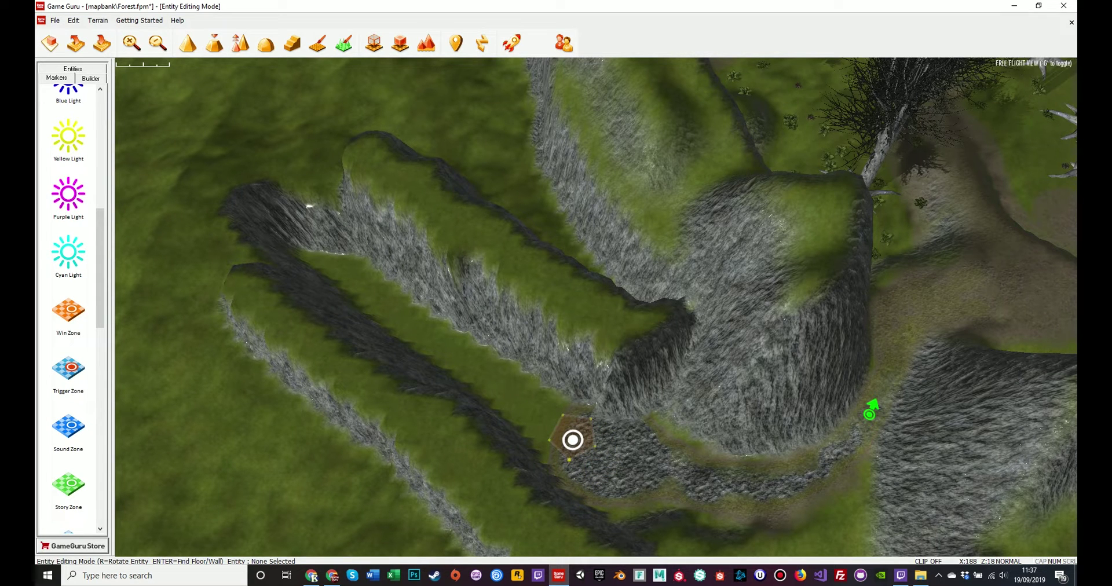
Extend both ridges past their far ends in a bend and continue the level channel between them.
right_click_drag(596, 307, 443, 249)
left_click(213, 42)
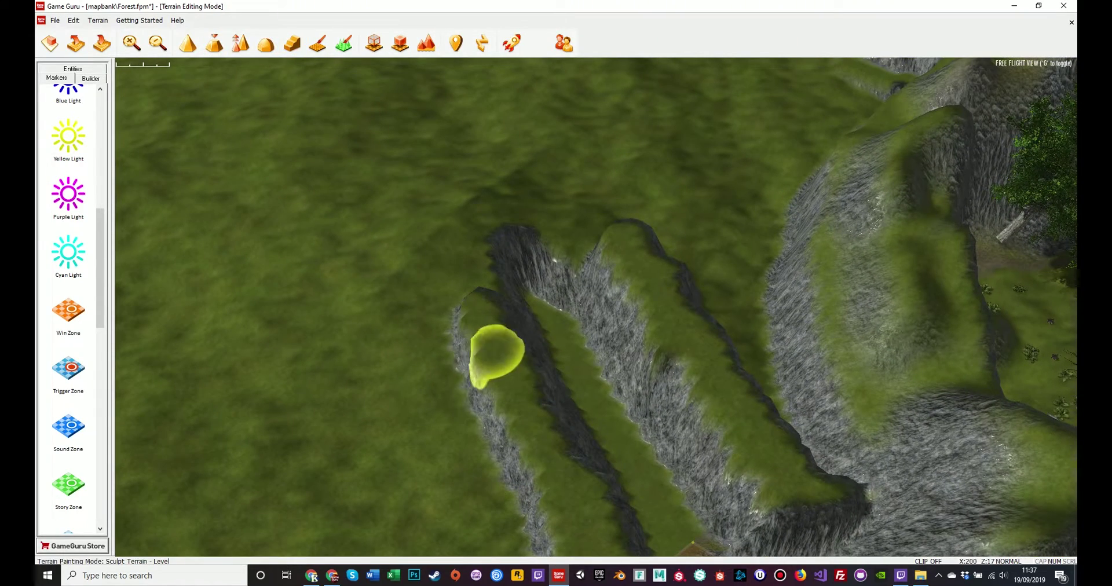
mouse_move(494, 350)
left_mouse_down()
mouse_move(427, 323)
mouse_move(240, 303)
left_mouse_up()
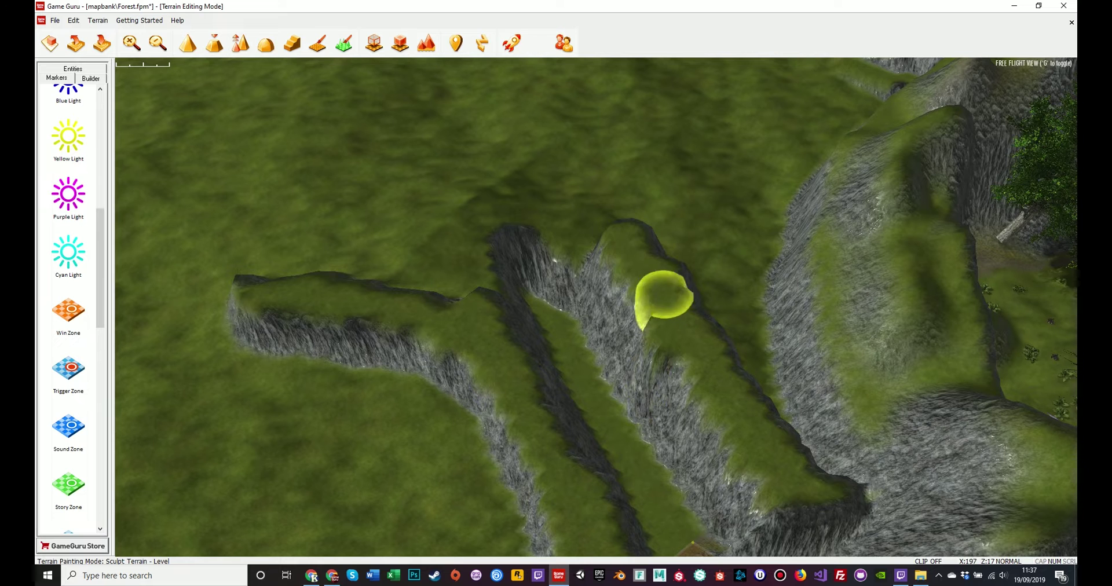
mouse_move(658, 293)
left_mouse_down()
mouse_move(422, 186)
mouse_move(234, 182)
left_mouse_up()
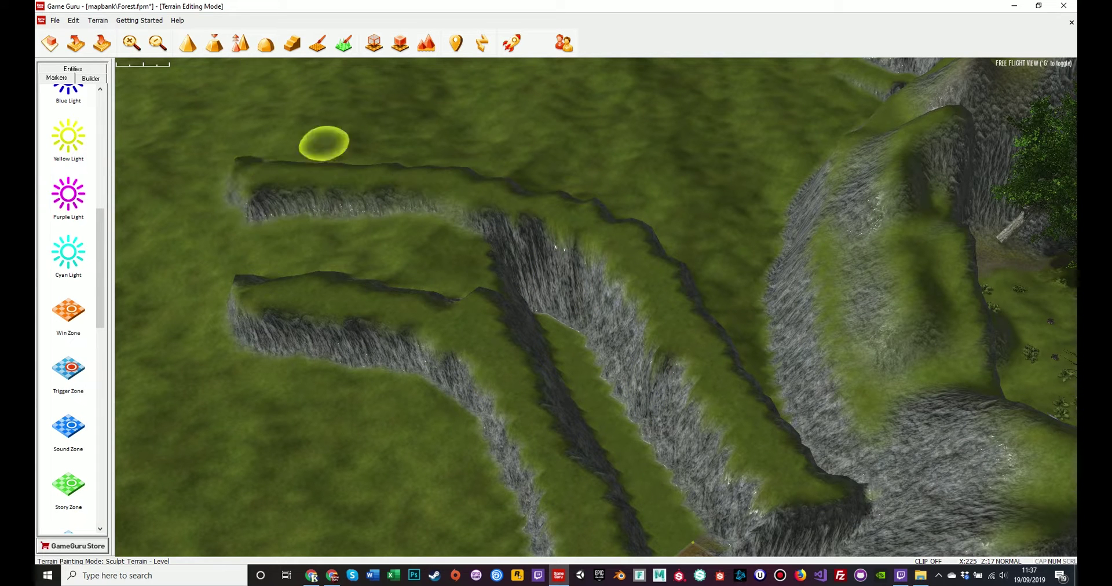
mouse_move(579, 373)
left_mouse_down()
mouse_move(422, 260)
mouse_move(328, 261)
mouse_move(296, 301)
mouse_move(487, 298)
mouse_move(449, 313)
left_mouse_up()
mouse_move(536, 444)
left_mouse_down()
mouse_move(491, 385)
mouse_move(307, 325)
mouse_move(208, 328)
mouse_move(362, 356)
left_mouse_up()
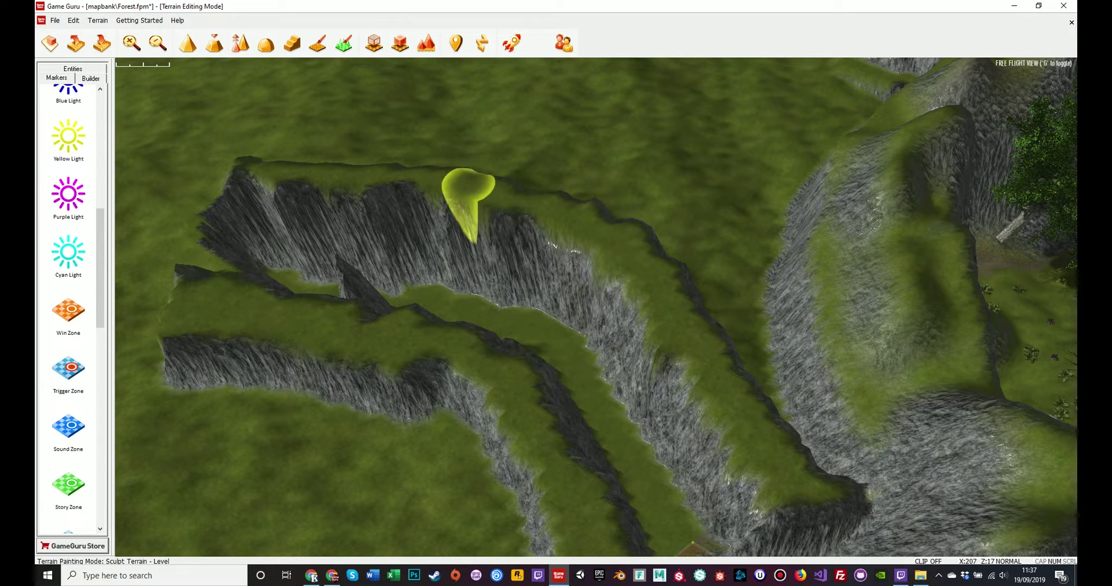
Blend the ridge slopes down to the path between the Player Start marker and the hollow.
key("w")
mouse_move(565, 362)
right_mouse_down()
mouse_move(620, 399)
mouse_move(585, 397)
mouse_move(648, 388)
mouse_move(504, 370)
mouse_move(521, 324)
mouse_move(620, 310)
mouse_move(637, 301)
mouse_move(640, 272)
right_mouse_up()
key("w")
key("w")
key("w")
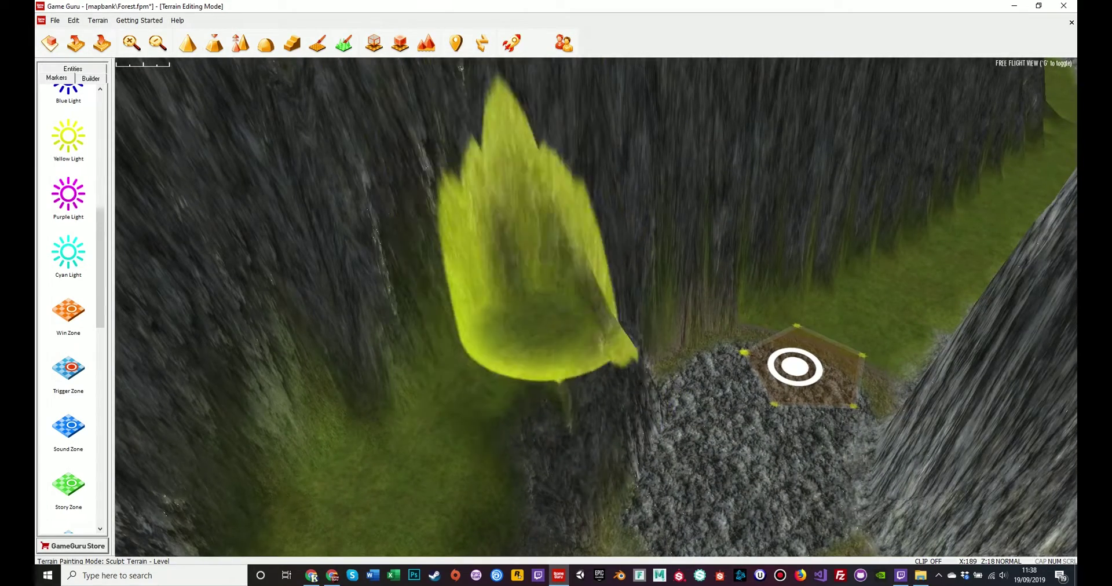
mouse_move(535, 330)
right_mouse_down()
mouse_move(574, 365)
mouse_move(585, 324)
mouse_move(591, 394)
mouse_move(603, 371)
mouse_move(617, 391)
mouse_move(724, 313)
mouse_move(715, 365)
mouse_move(689, 351)
right_mouse_up()
key("w")
key("s")
key("w")
key("s")
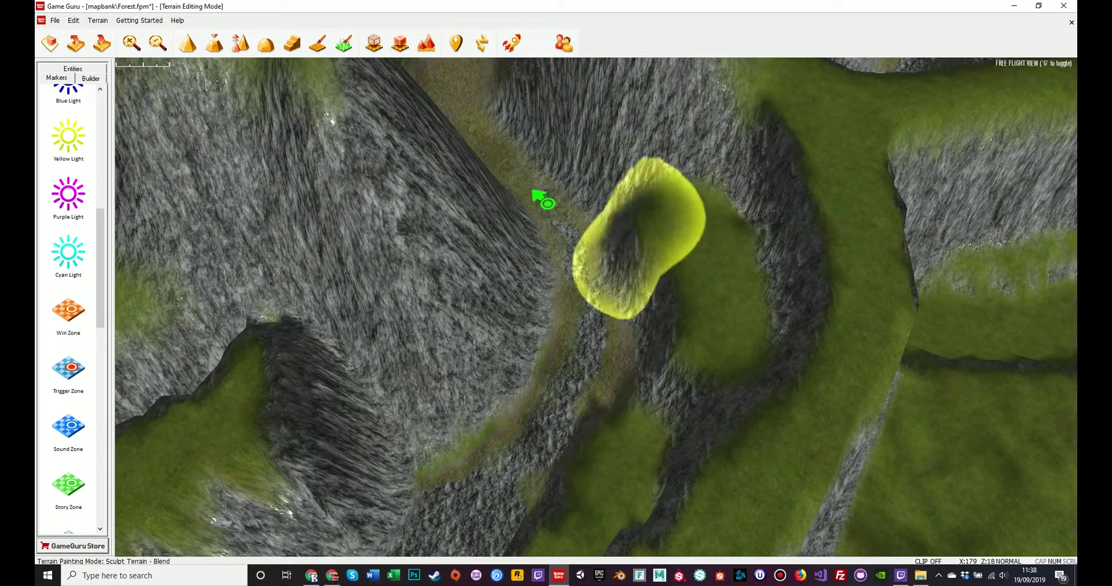
Blend the steep inner faces of the ridges above the Win Zone and along the channel.
right_click_drag(638, 253, 542, 240)
key("a")
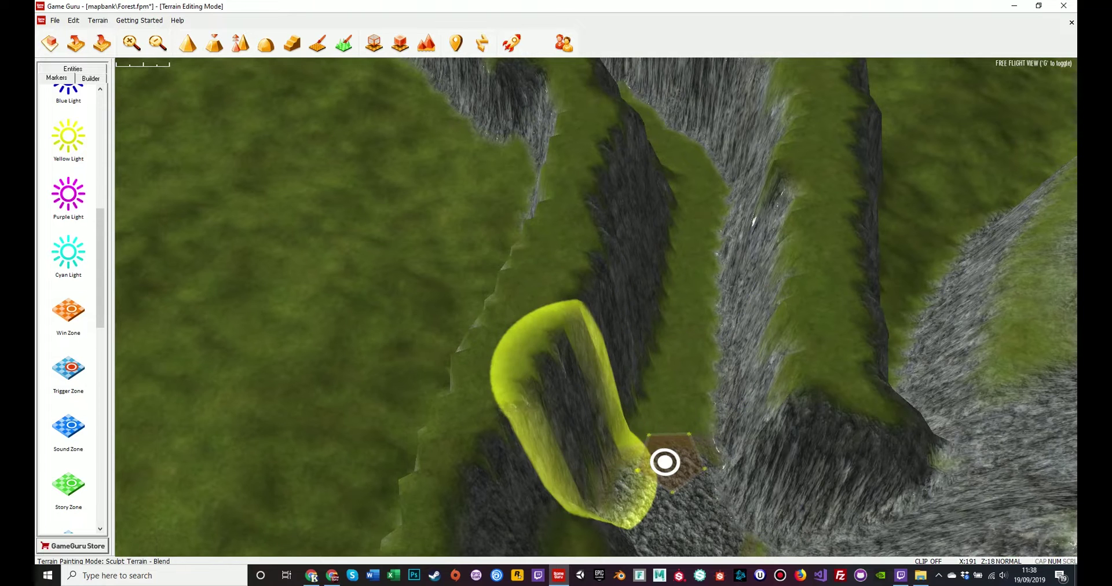
scroll(568, 412, "up", 1)
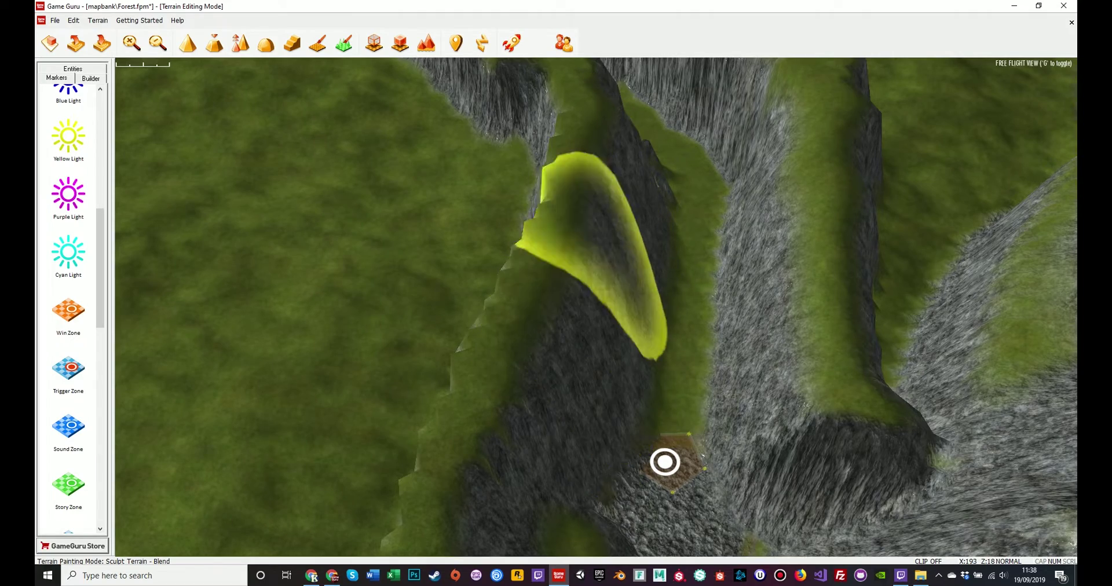
mouse_move(599, 200)
right_mouse_down()
mouse_move(617, 136)
mouse_move(599, 125)
right_mouse_up()
key("g")
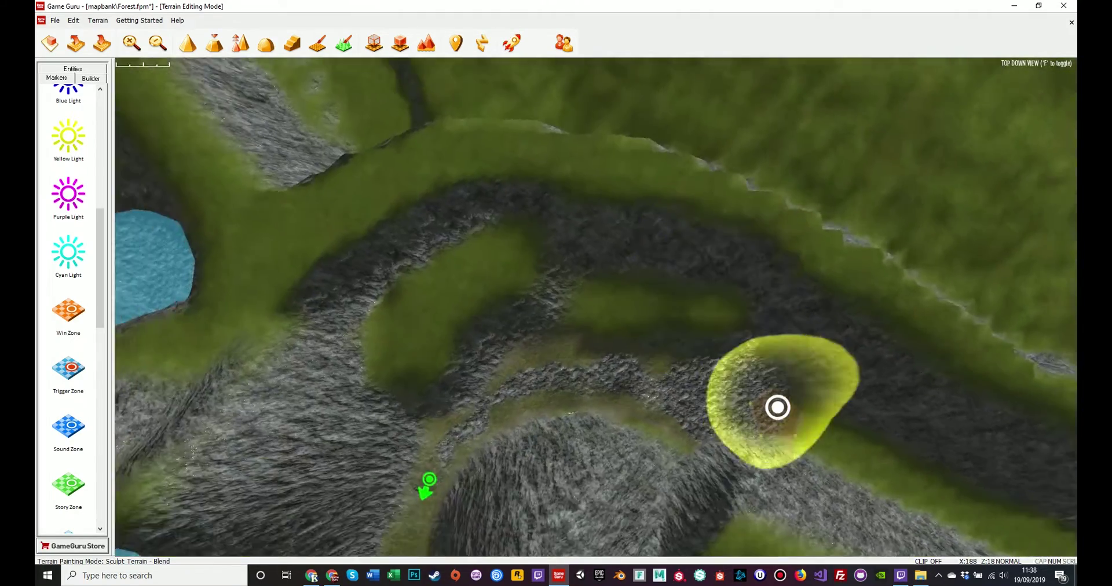
Blend the steep ridge slopes on both sides of the channel around its bend beyond the Win Zone.
key("s")
key("w")
key("a")
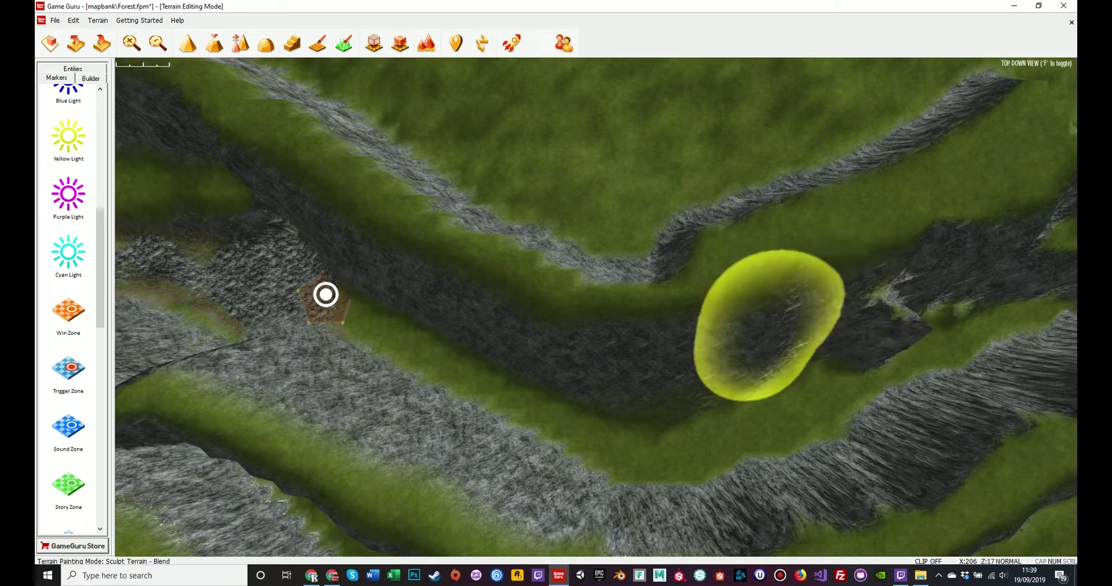
key("s")
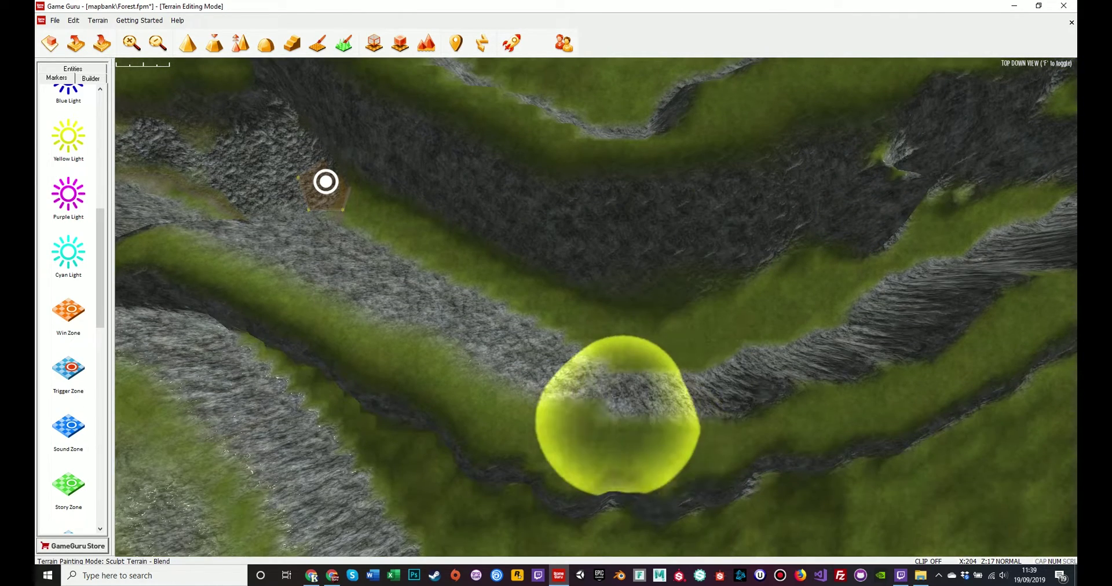
key("d")
key("w")
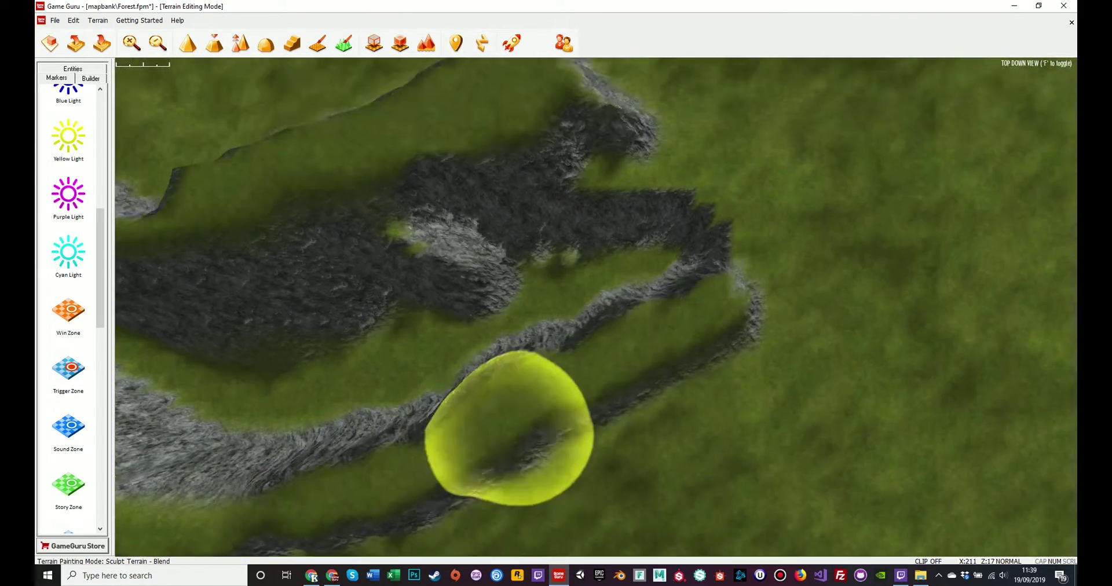
Blend the inner slope of the outer ridge out to its far end and the rock face beside the Win Zone.
key("a")
key("a")
key("Left")
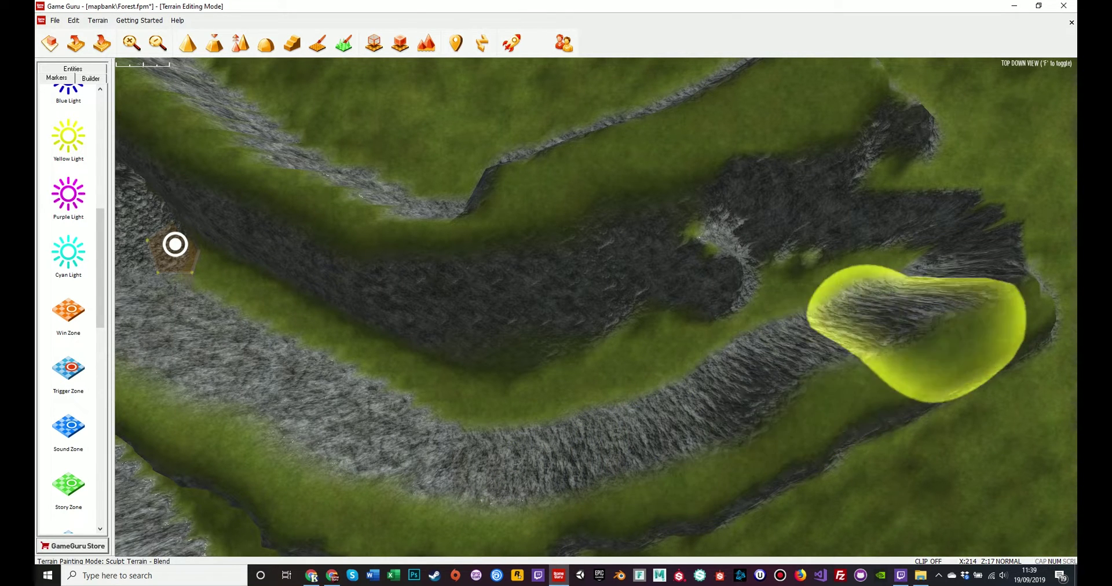
key("a")
key("Left")
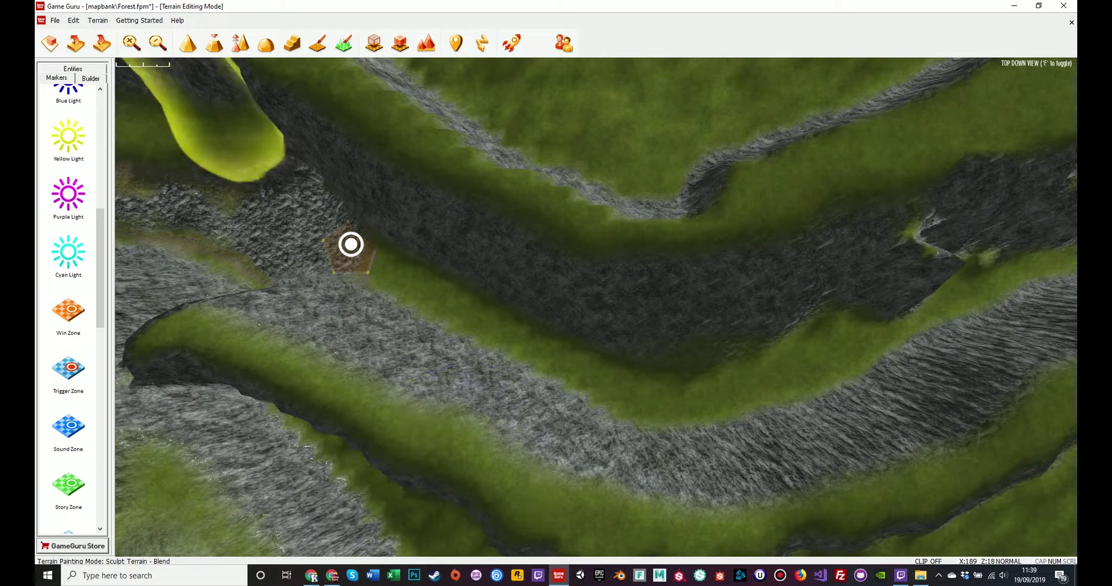
Paint the channel floor with the grey rock texture from the Win Zone around the bend to the far opening.
left_click(318, 43)
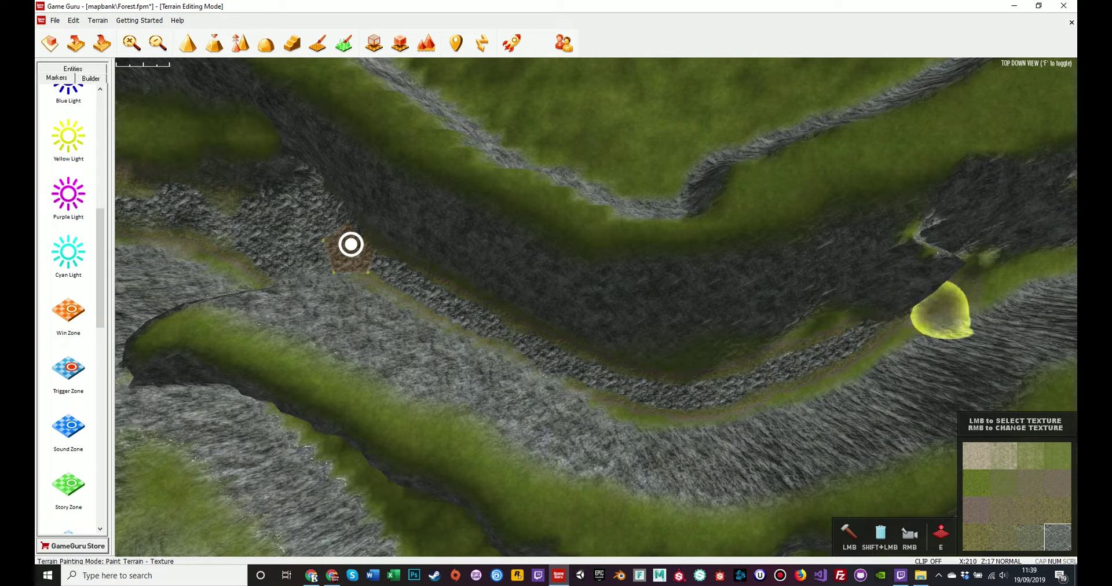
key("d")
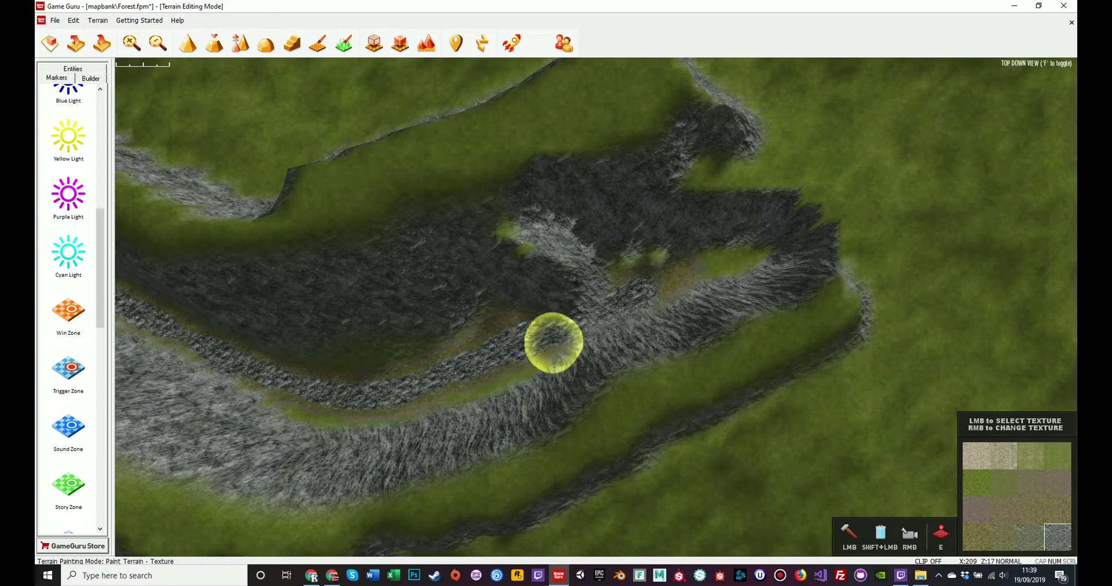
Reshape the Win Zone by moving its corner points out to the rock walls so it spans the full width of the passage.
key("f")
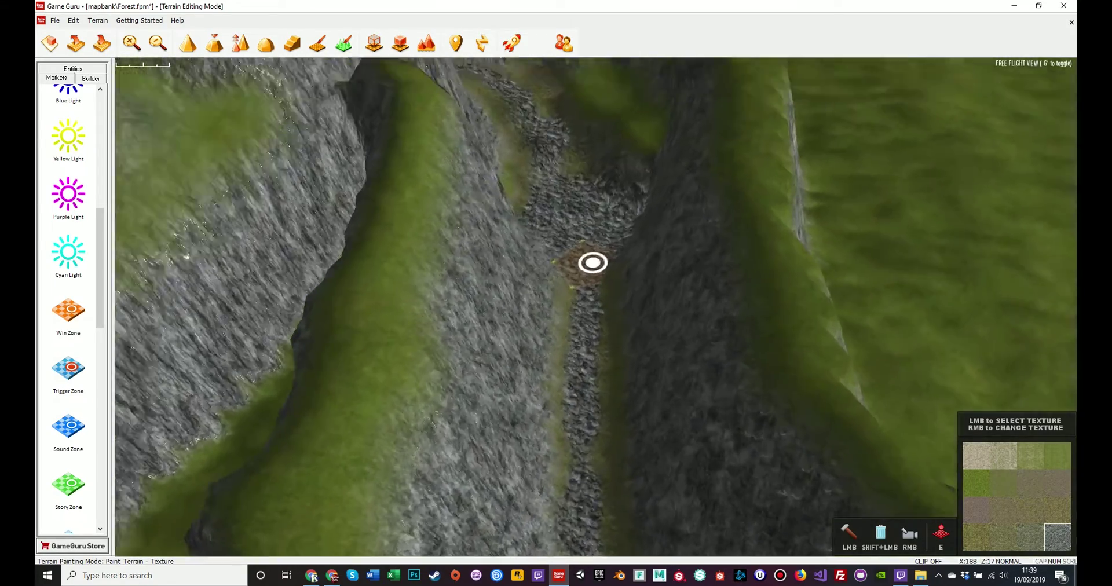
key("w")
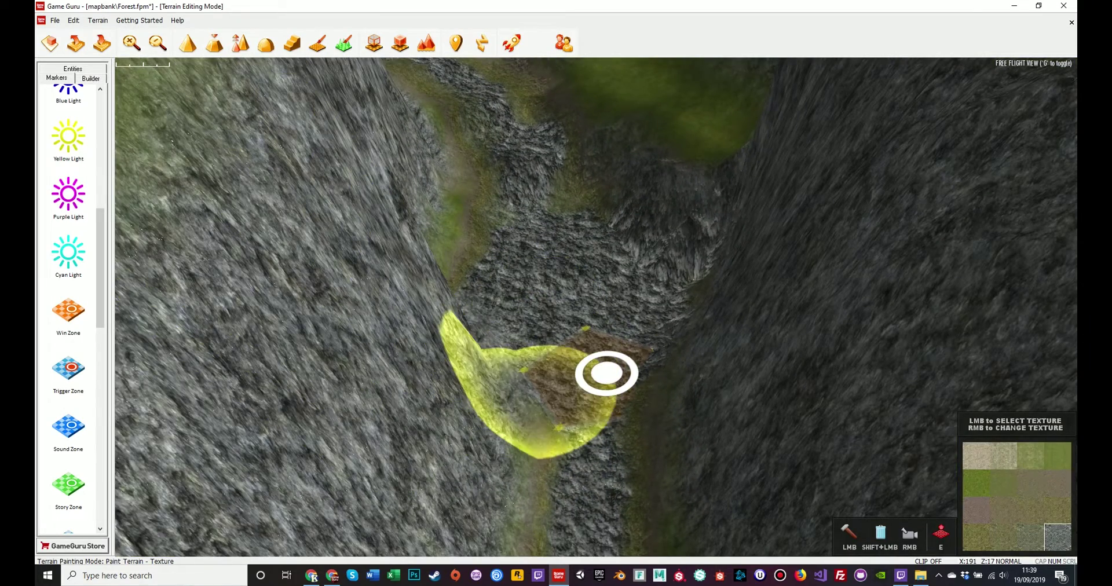
key("e")
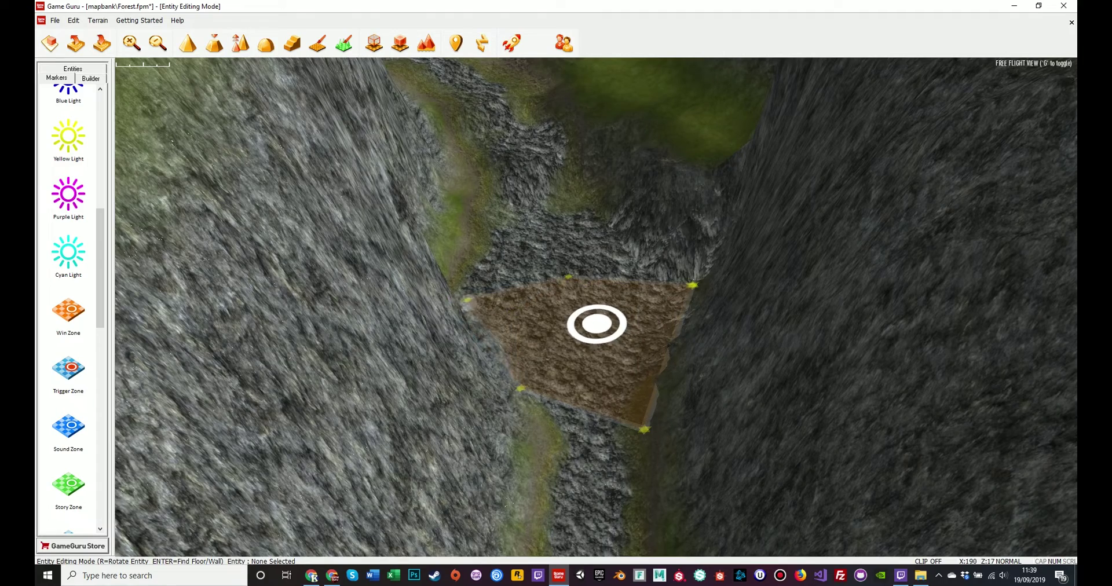
right_click_drag(610, 244, 330, 226)
key("d")
key("d")
left_click_drag(592, 268, 582, 139)
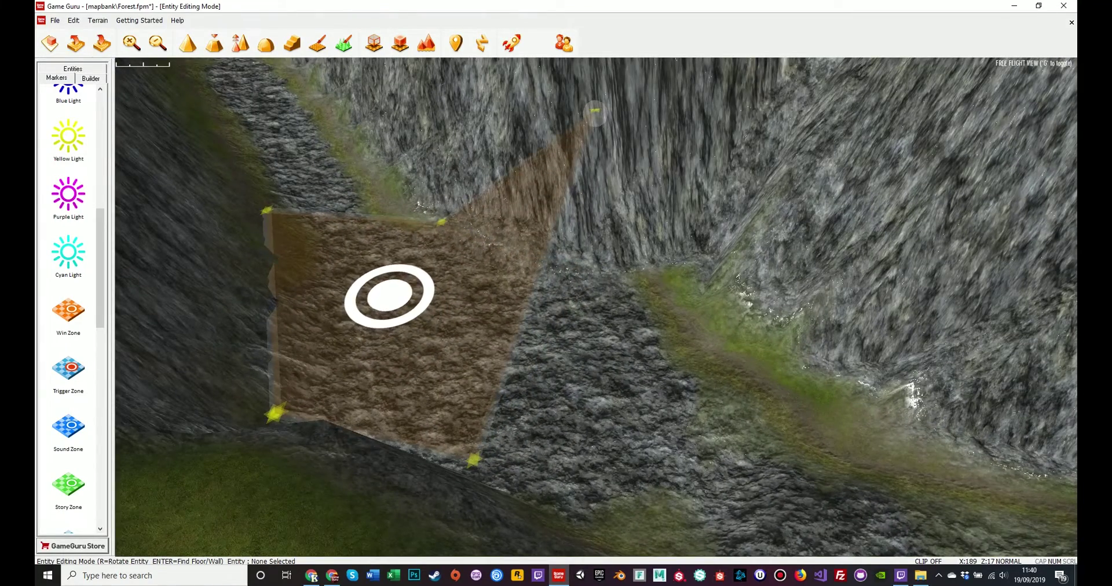
key("d")
right_click_drag(595, 100, 510, 139)
key("s")
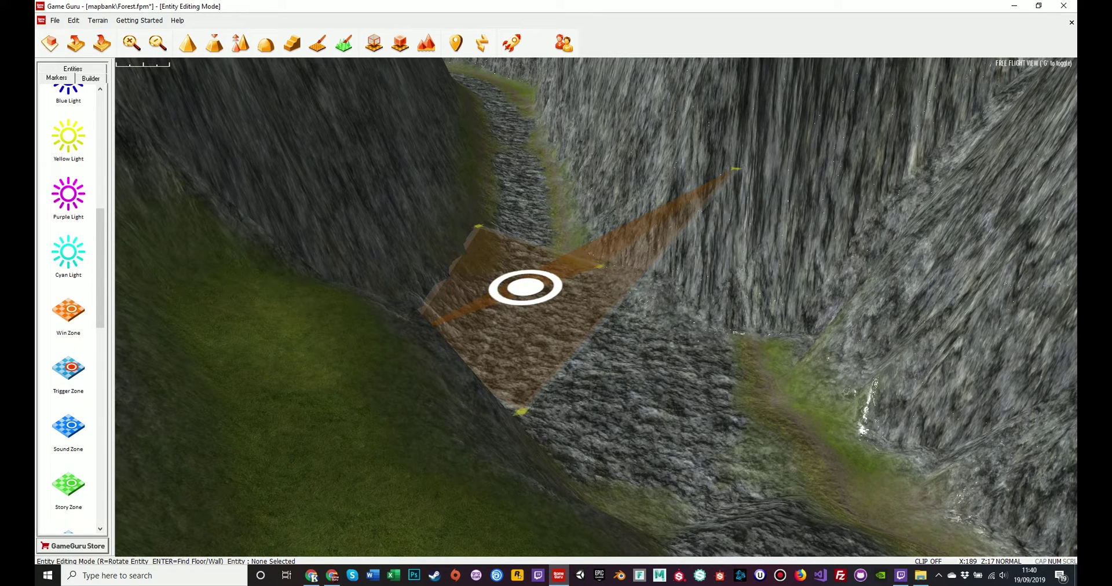
left_click_drag(735, 168, 712, 293)
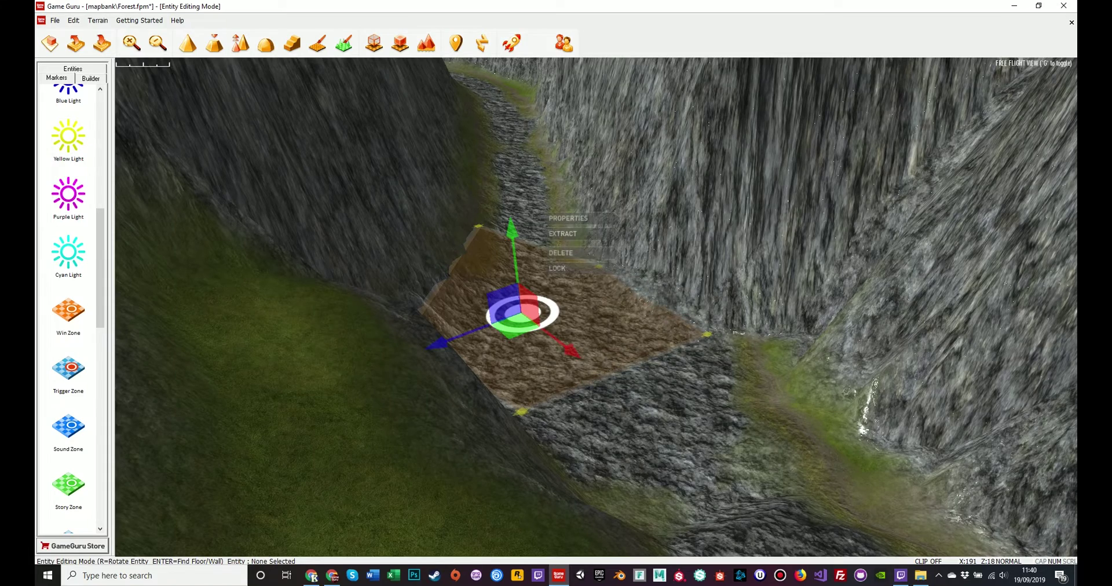
Open the Win Zone's properties and its If Used value for editing.
left_click(569, 218)
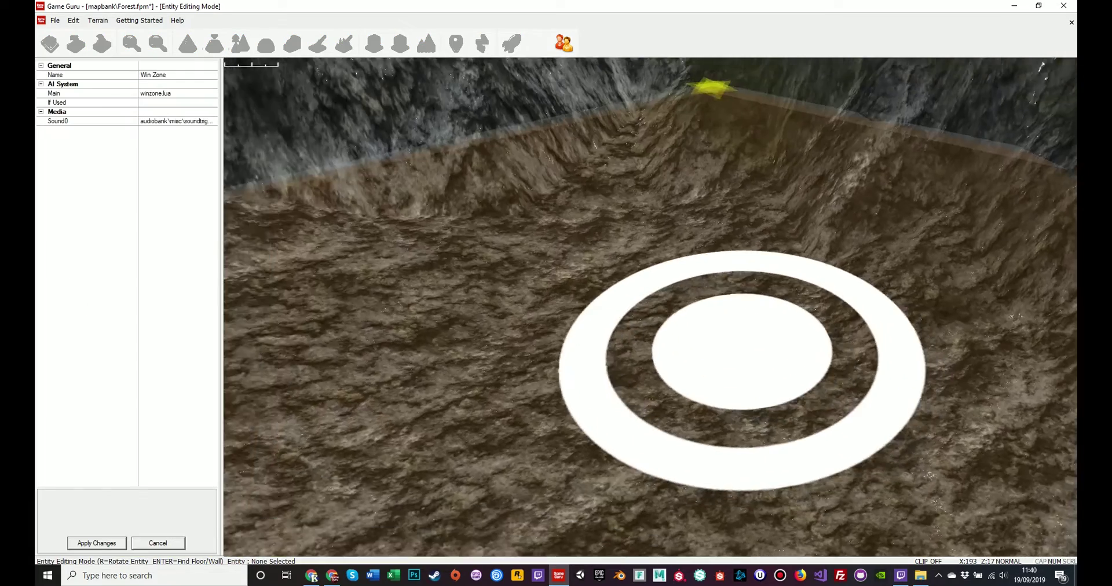
left_click(177, 102)
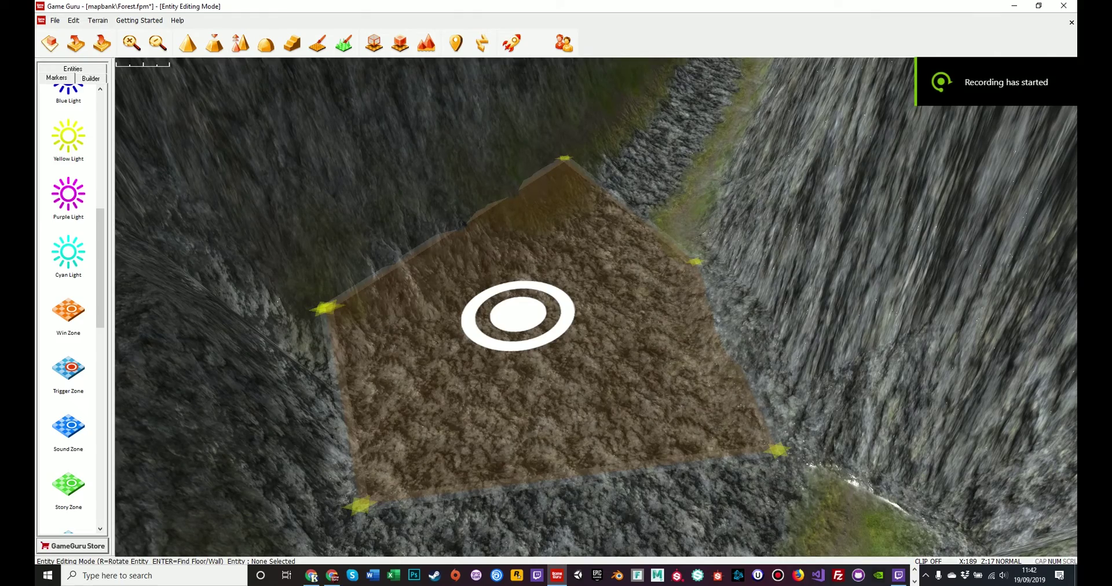
key("w")
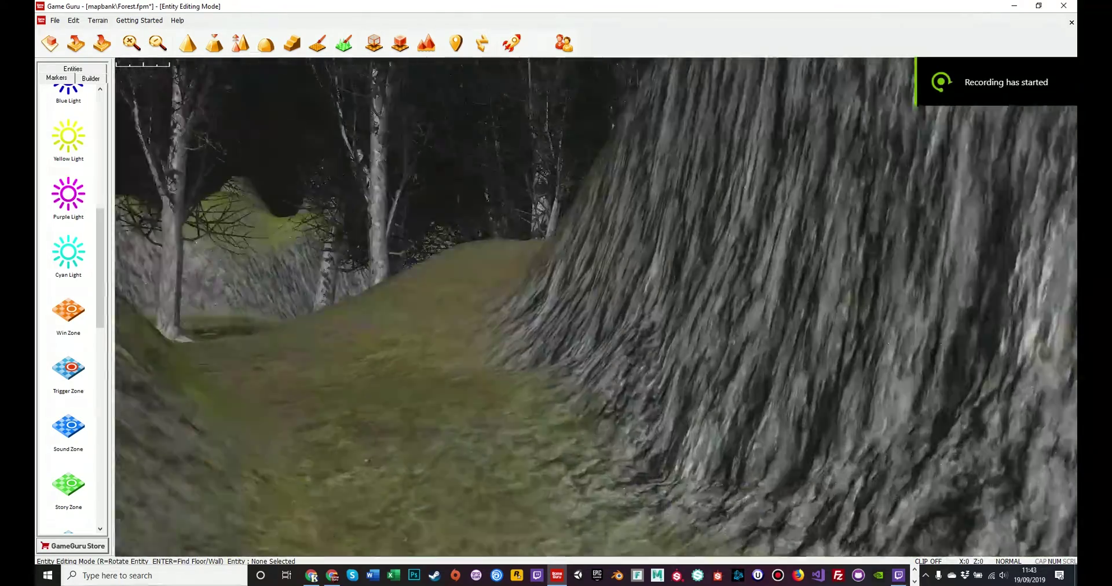
mouse_move(596, 307)
right_mouse_down()
mouse_move(481, 284)
mouse_move(488, 269)
mouse_move(425, 333)
mouse_move(312, 368)
mouse_move(238, 359)
right_mouse_up()
key("w")
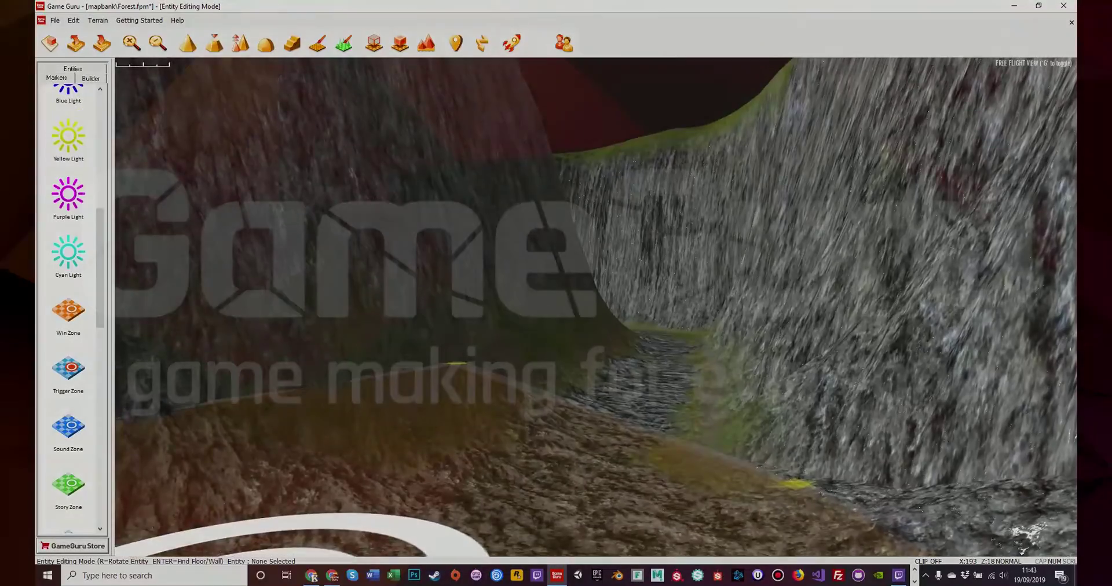